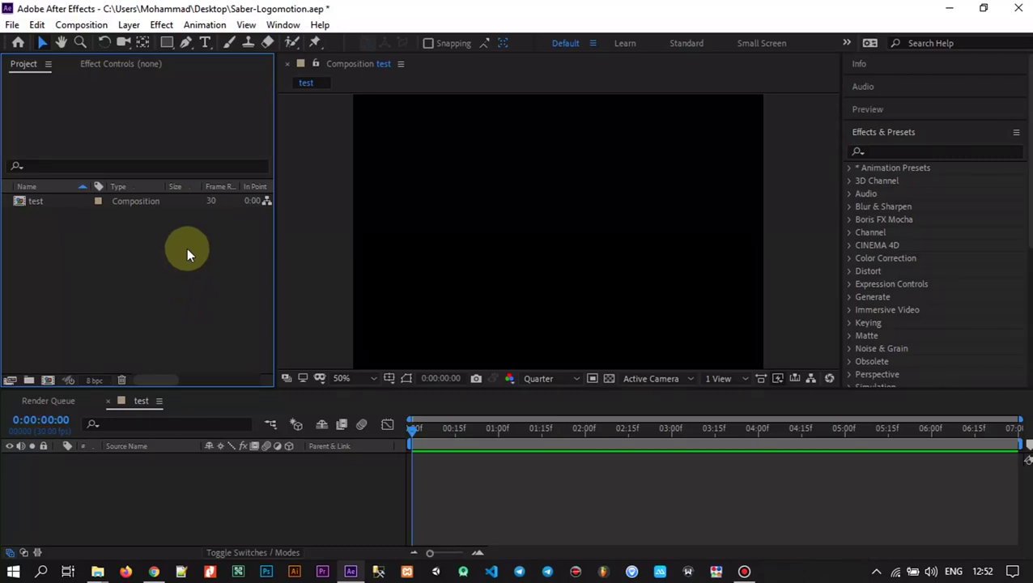
Start a new solid layer in the test composition and name it test-solid
click(161, 25)
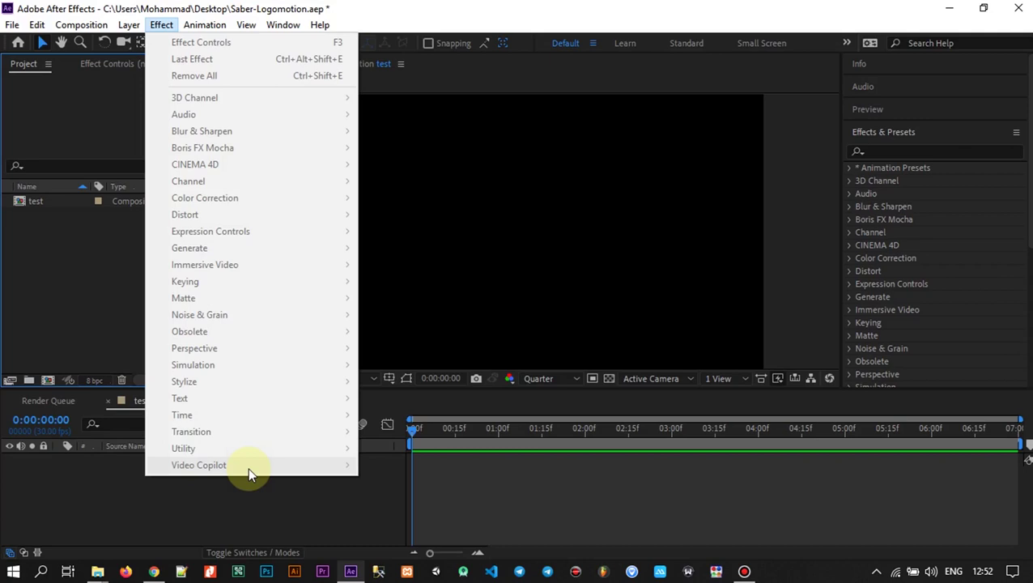
click(221, 497)
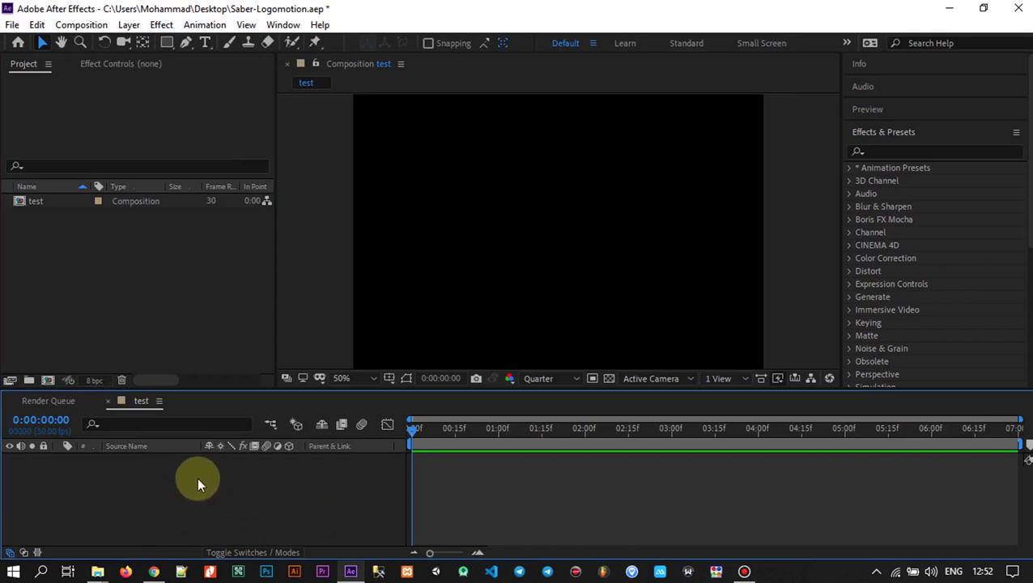
right_click(167, 493)
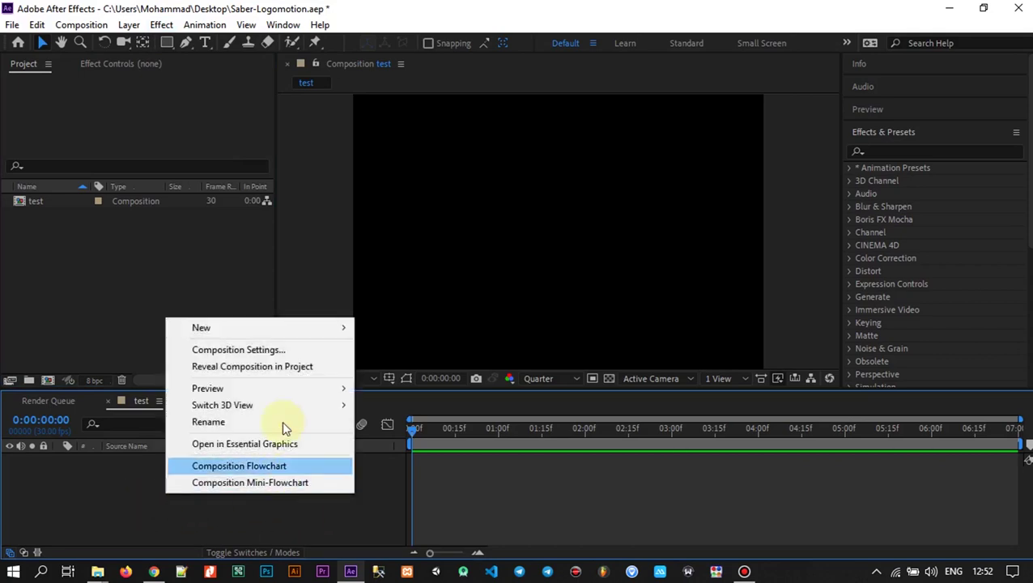
mouse_move(274, 327)
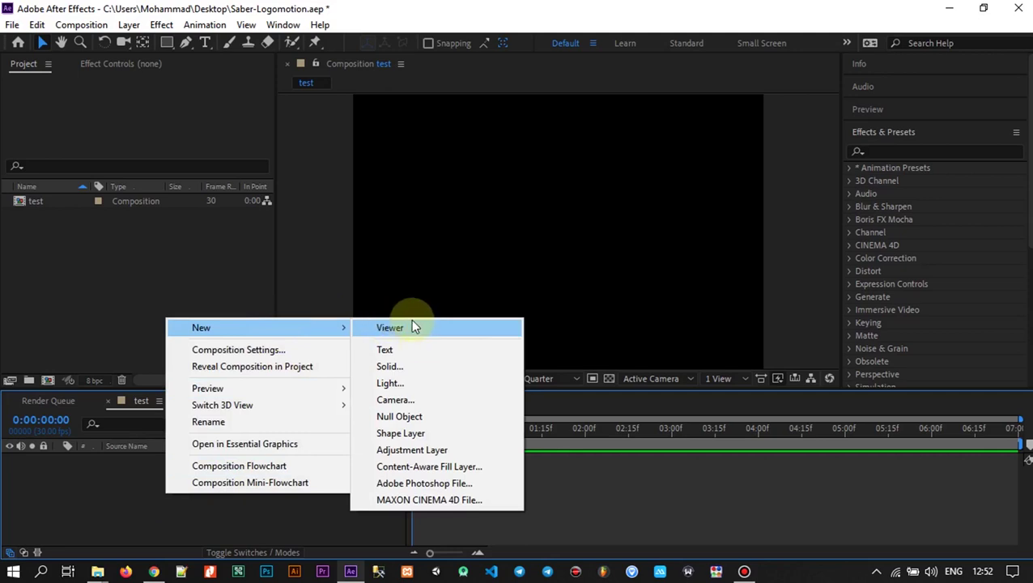
click(419, 366)
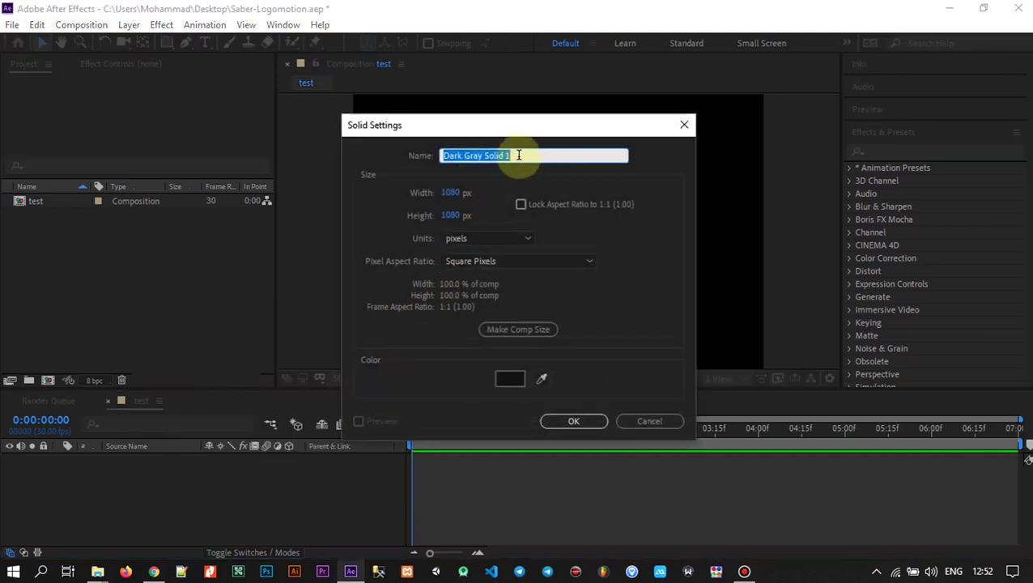
key(BackSpace)
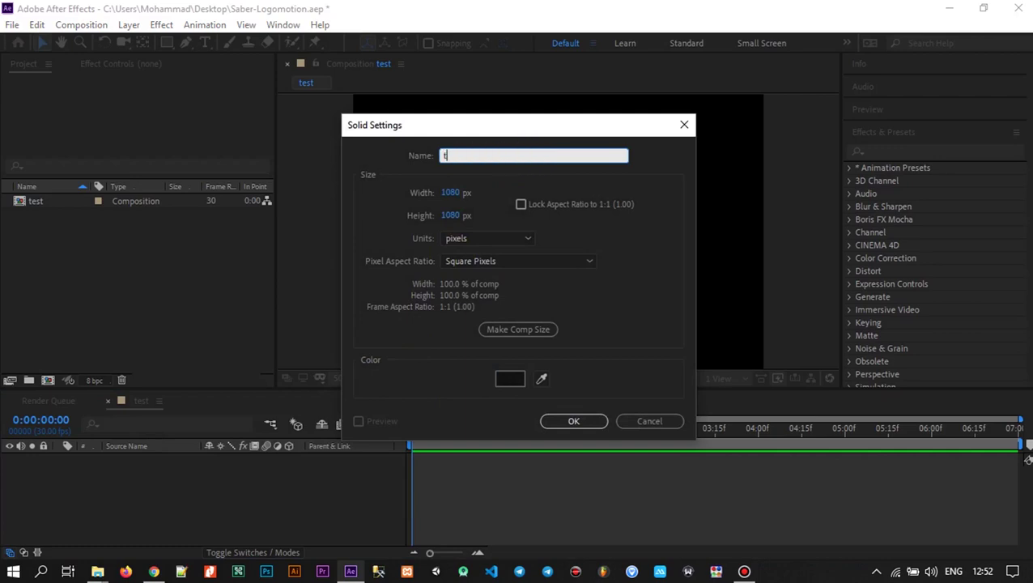
text(test-)
click(518, 156)
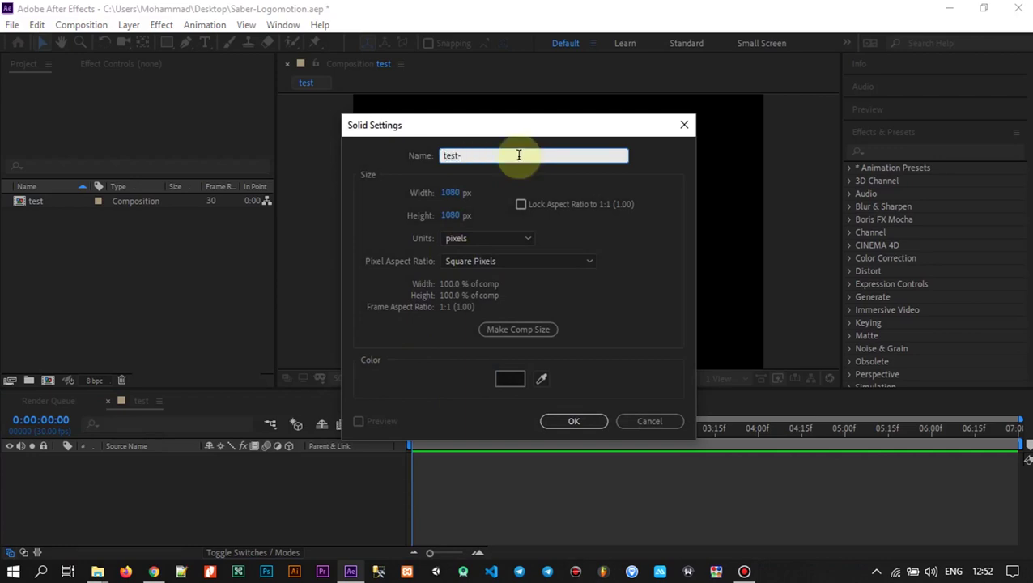
text(solid)
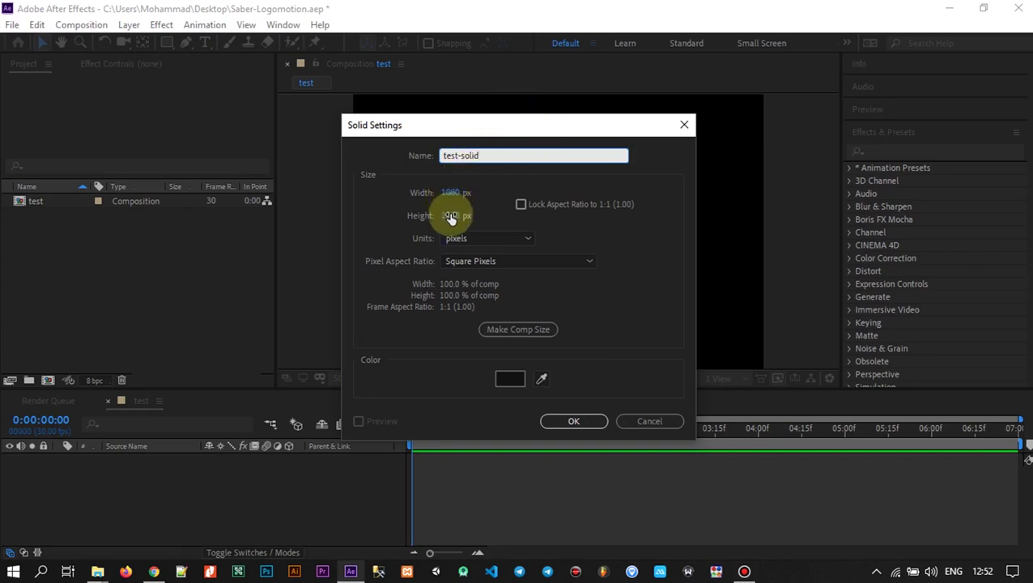
Set the solid's colour to near-black 0D0D0D and create the layer
click(511, 378)
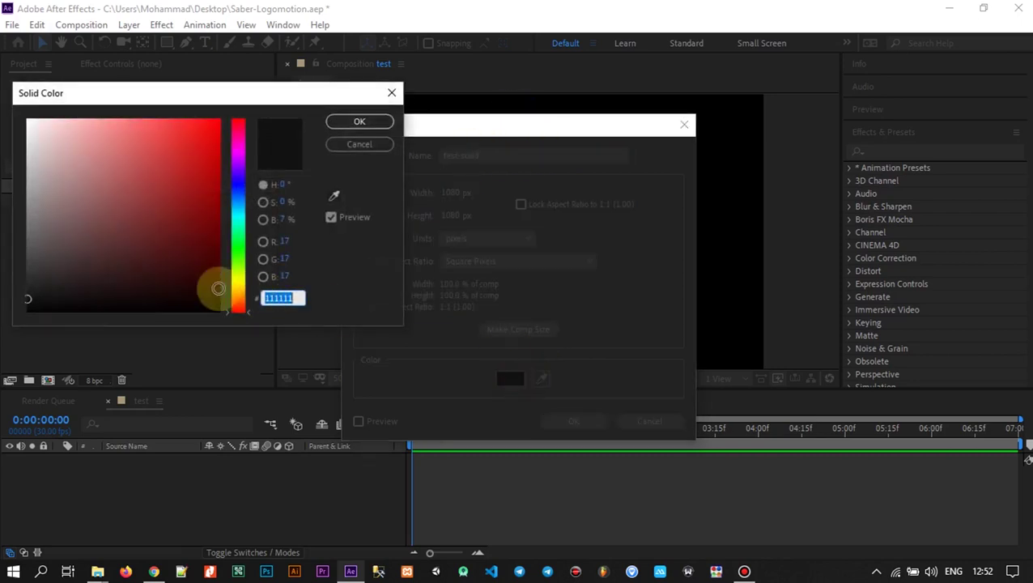
click(30, 308)
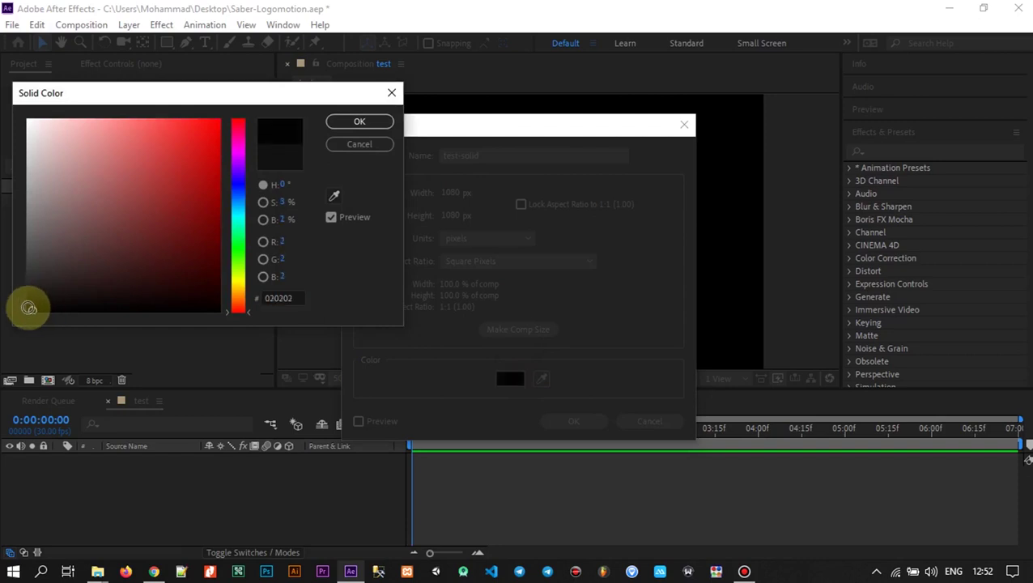
drag(29, 308, 23, 302)
click(359, 121)
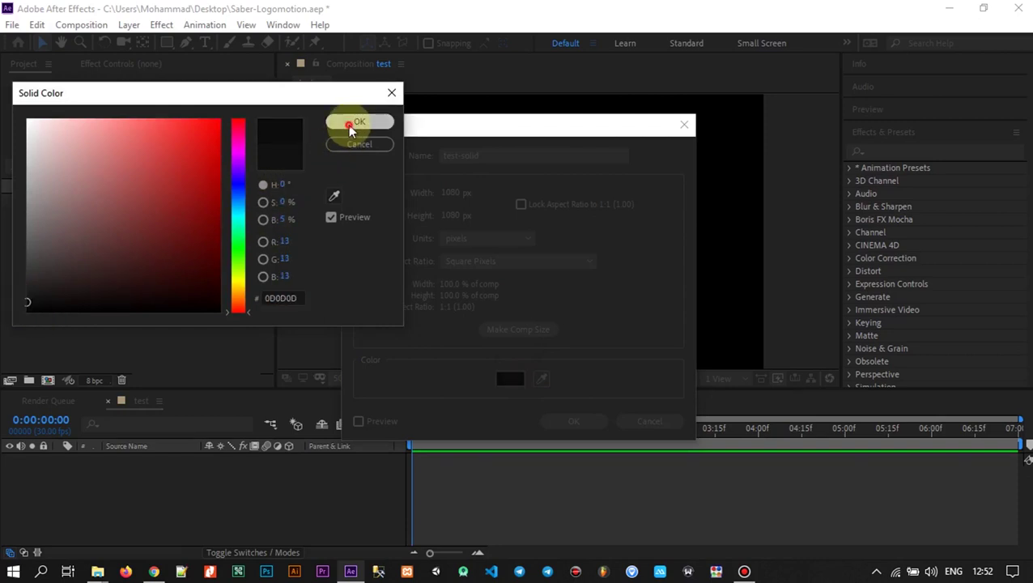
click(573, 423)
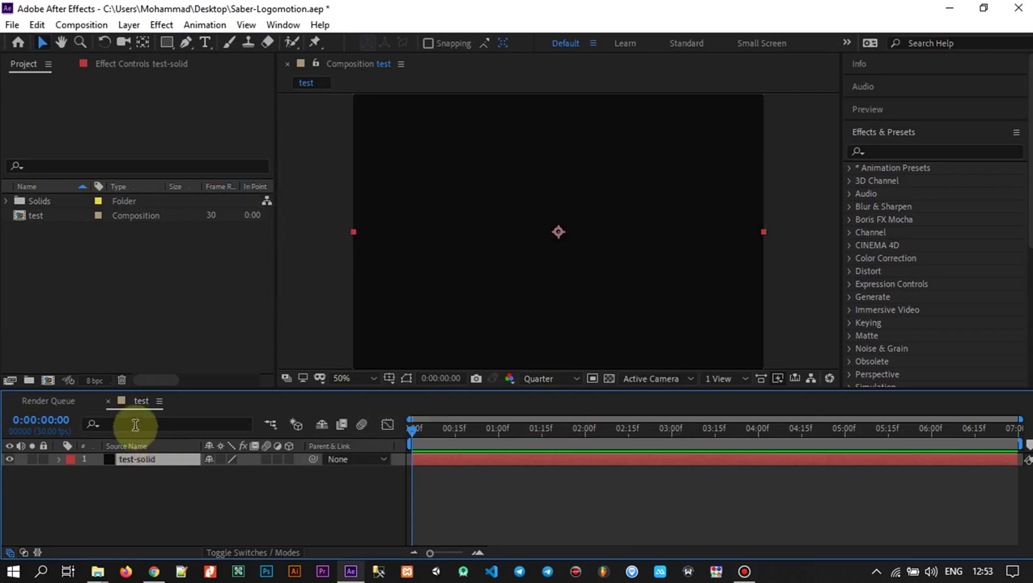
Apply Video Copilot's Saber effect to the test-solid layer, producing a blue beam
click(161, 25)
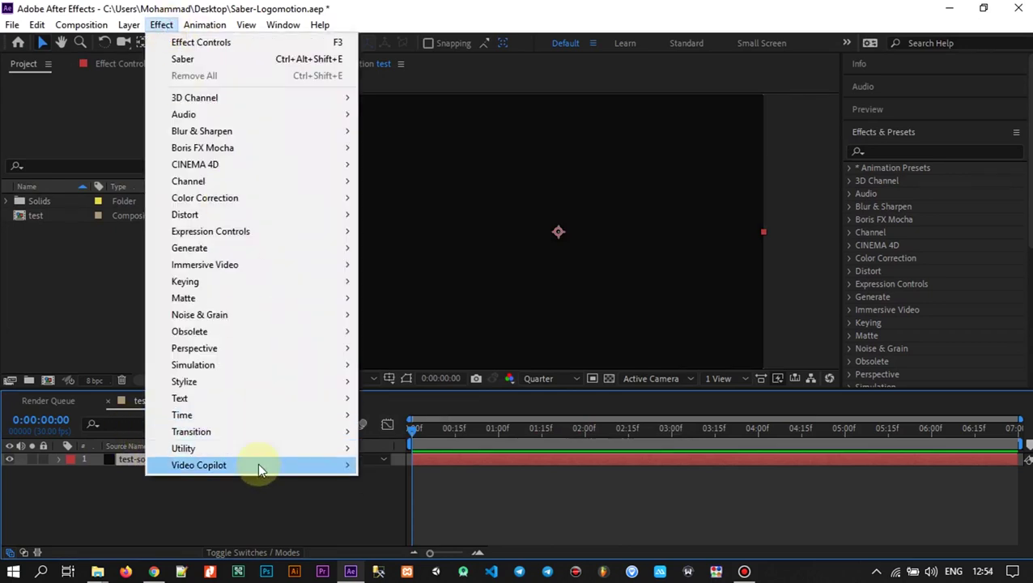
mouse_move(258, 465)
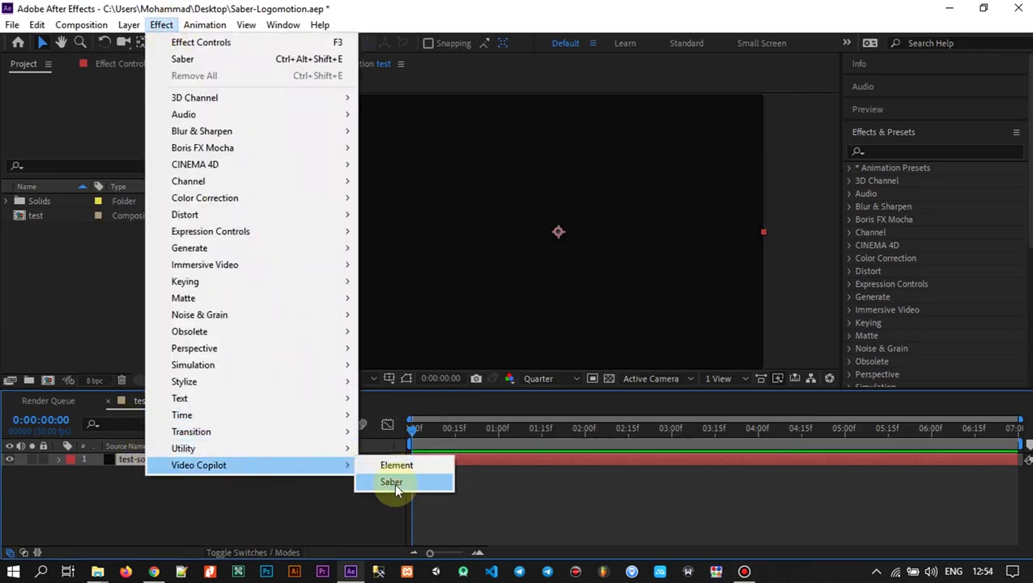
click(394, 482)
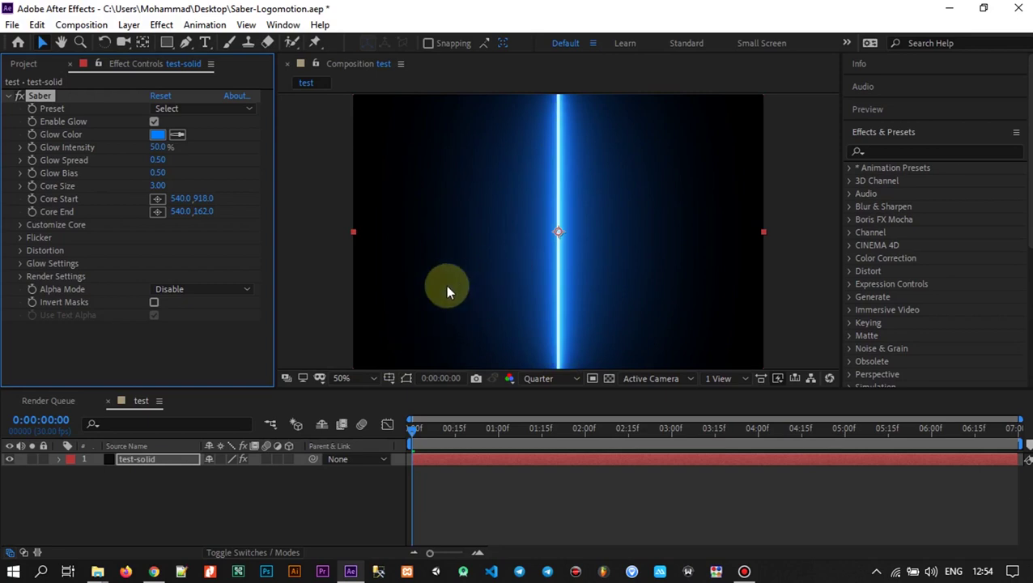
click(211, 500)
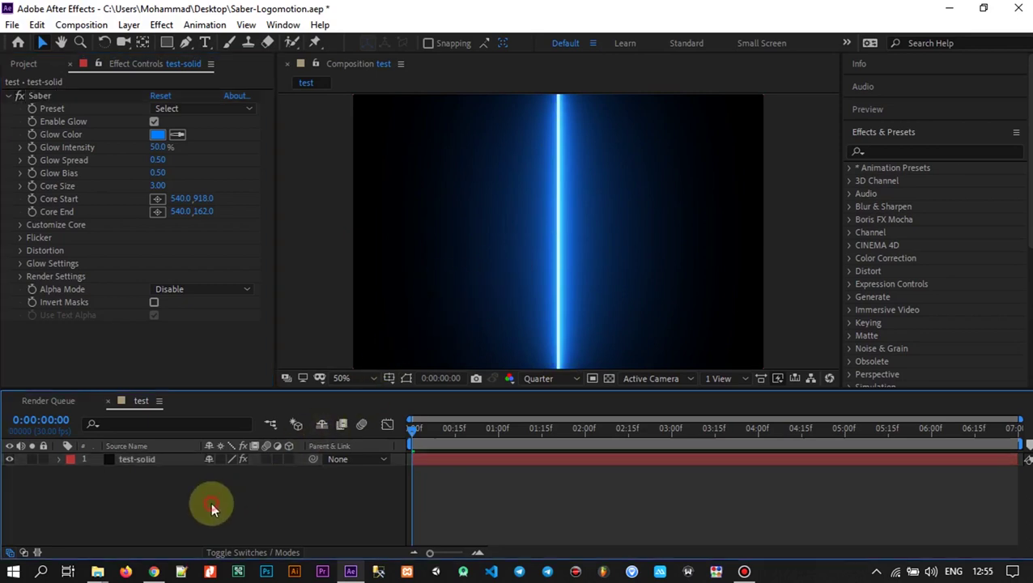
click(130, 458)
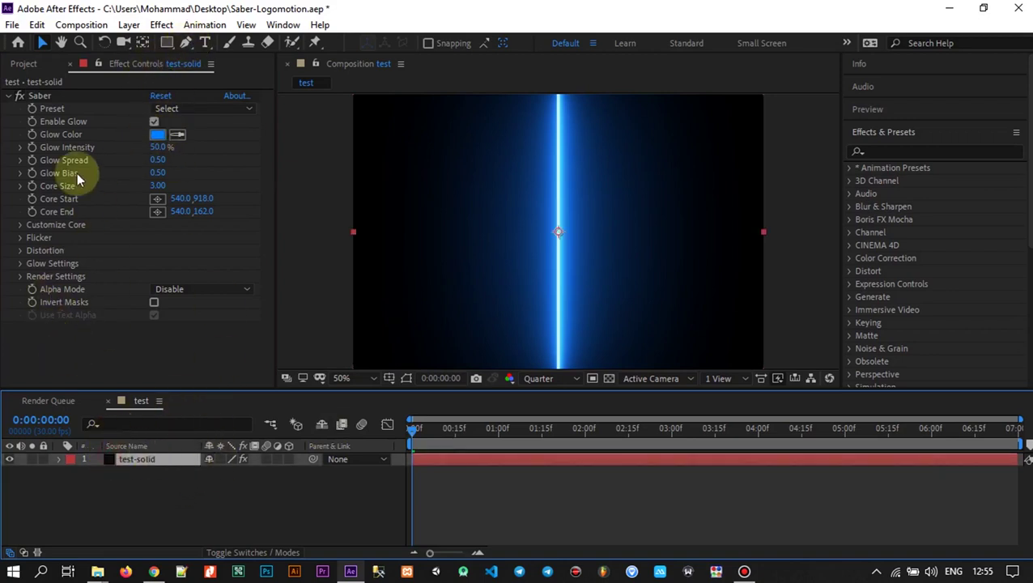
Disable Saber and draw a five-point open M-shaped mask on test-solid
click(20, 97)
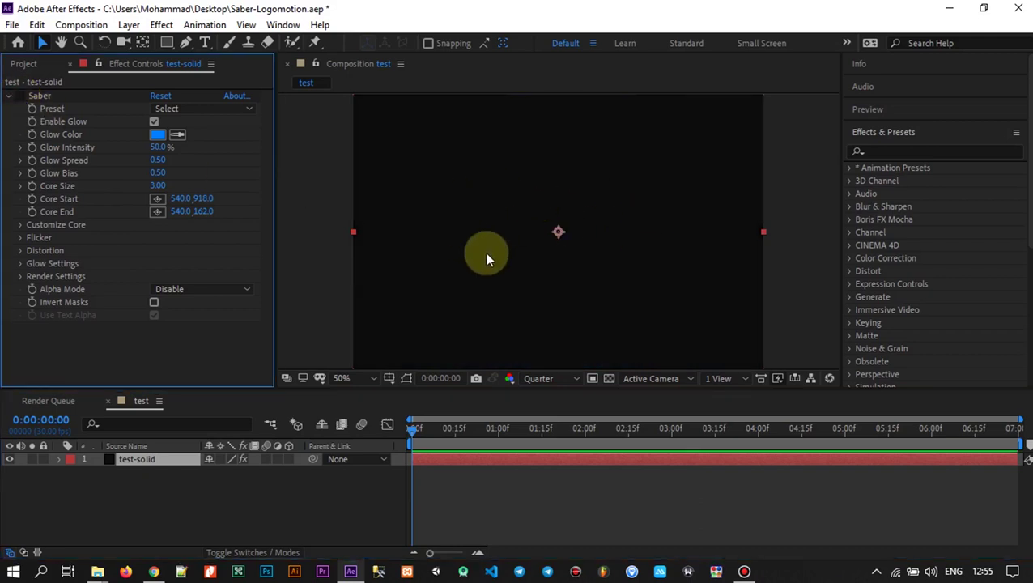
click(186, 43)
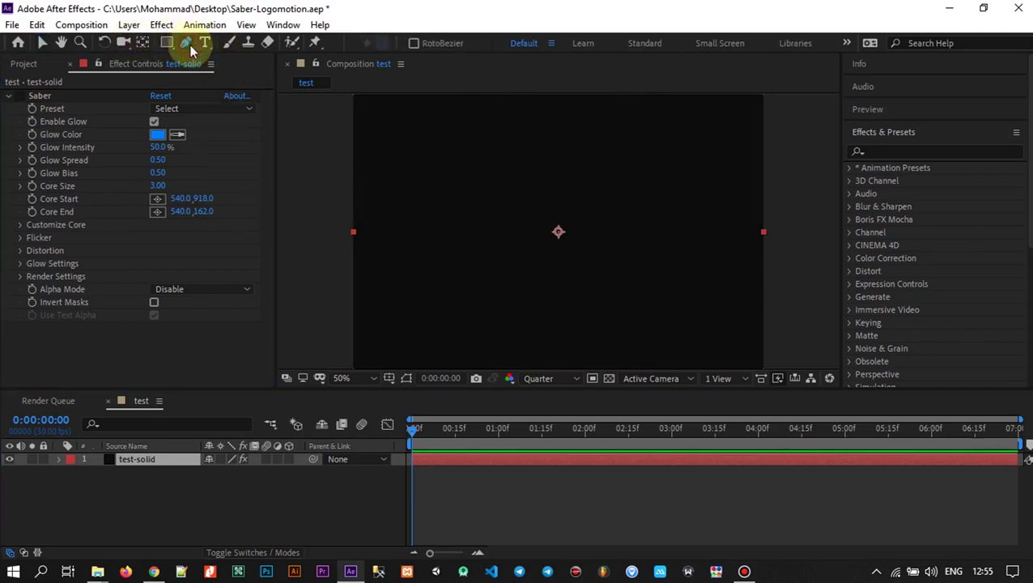
click(452, 306)
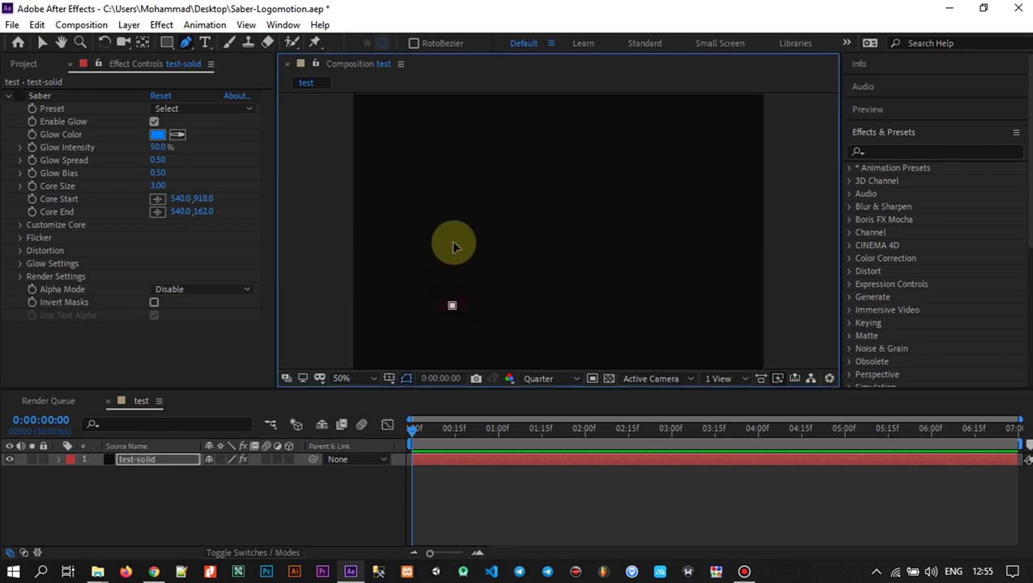
click(452, 198)
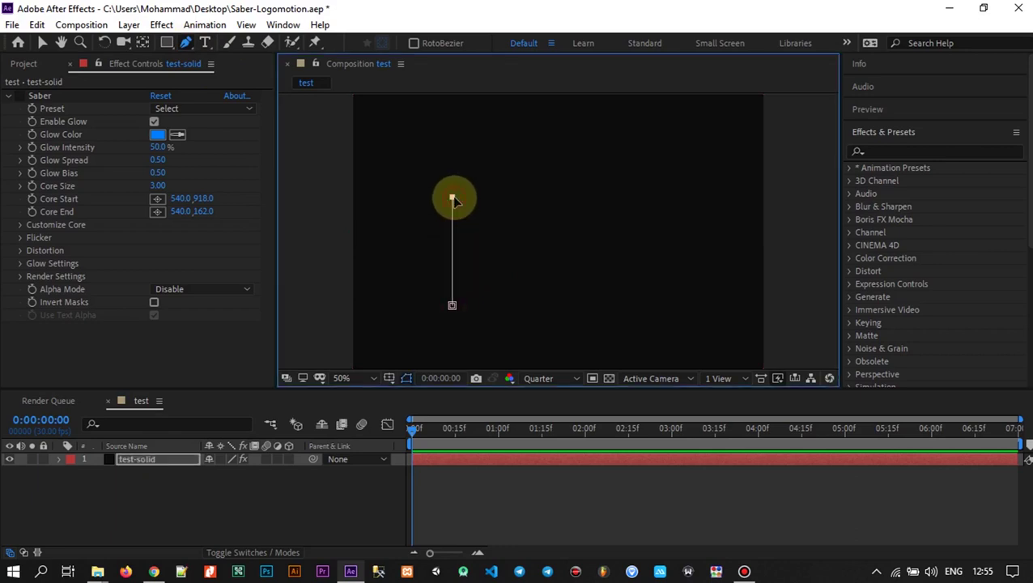
click(522, 255)
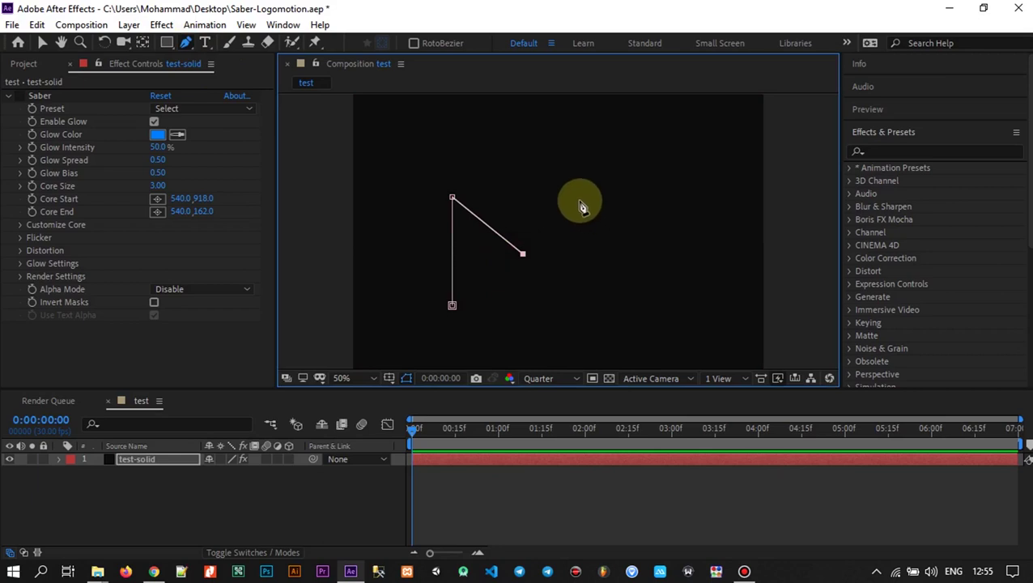
click(582, 199)
click(581, 310)
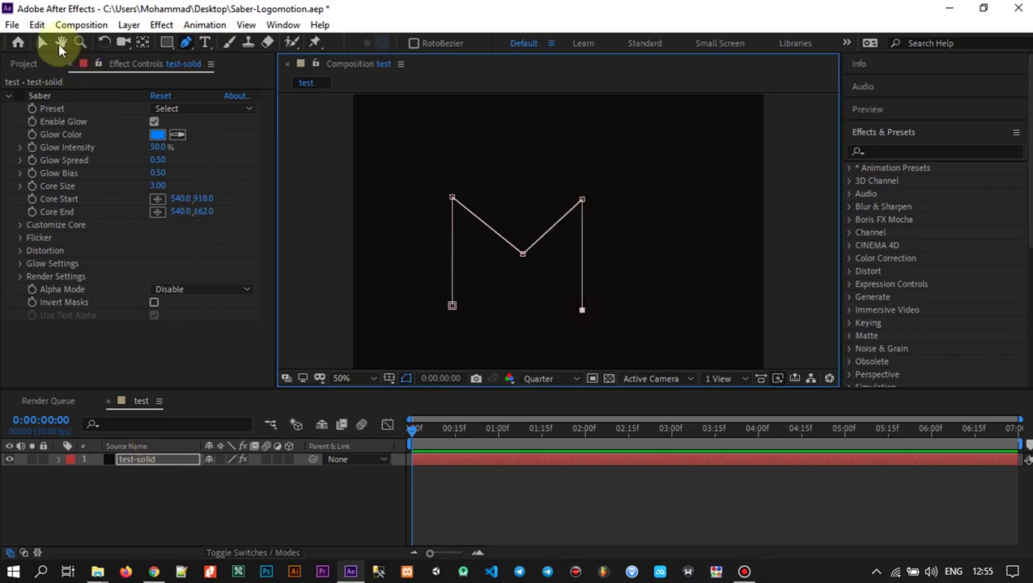
Adjust the M's middle point and shift the whole M up and right
click(43, 44)
drag(522, 254, 549, 241)
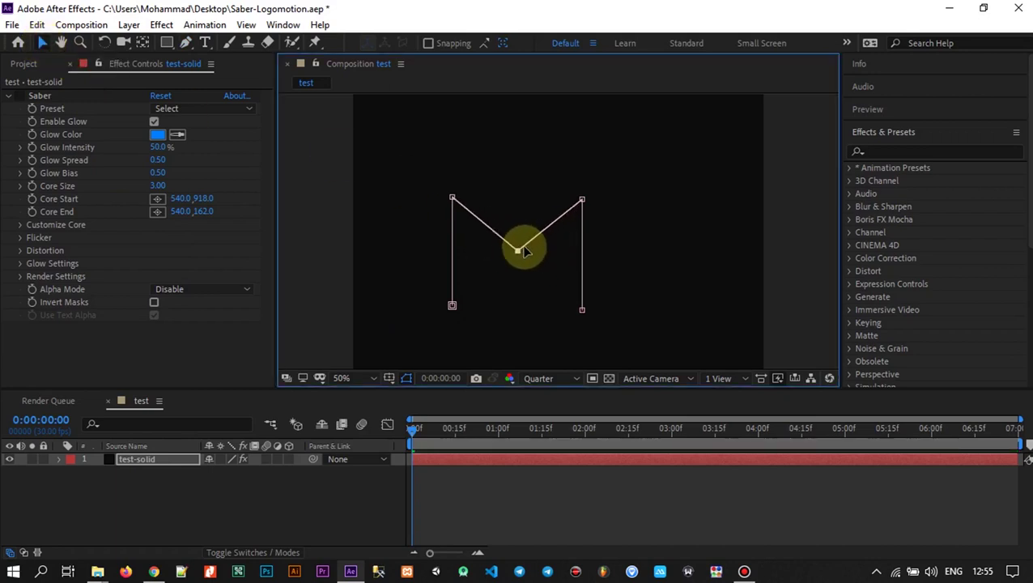
drag(557, 241, 516, 251)
drag(615, 149, 405, 359)
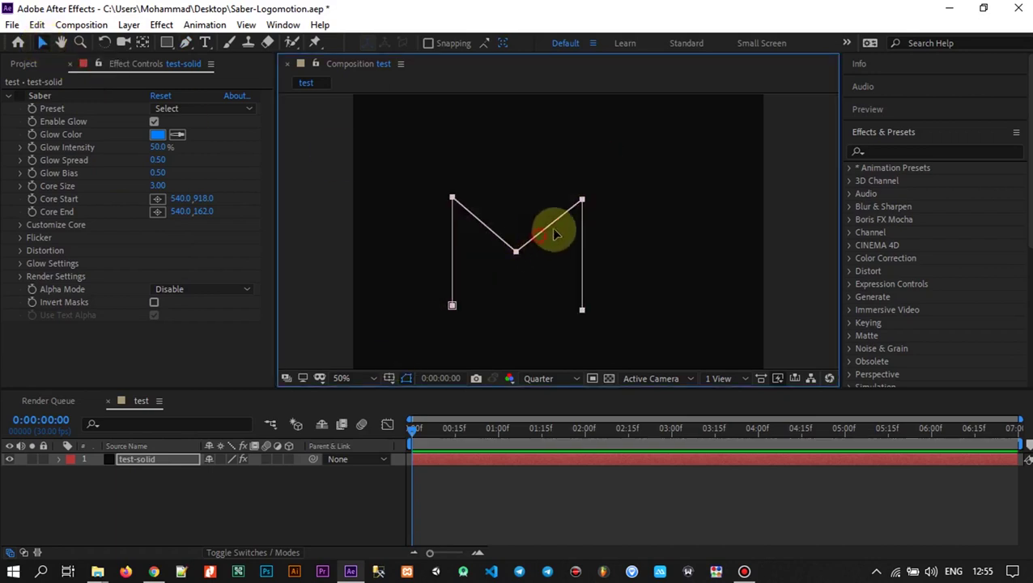
drag(536, 240, 573, 217)
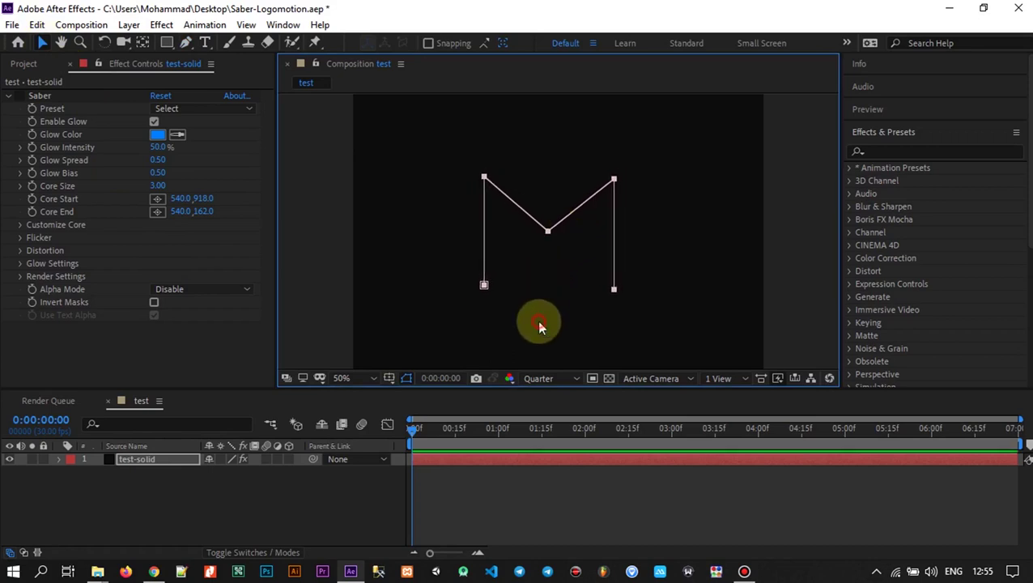
click(184, 486)
click(170, 459)
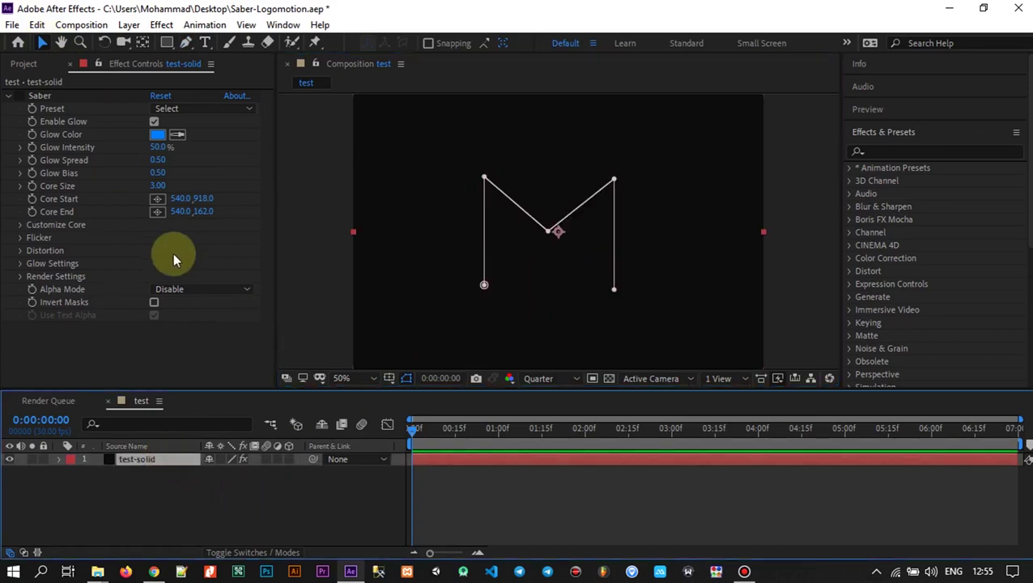
Enable Saber and set its Customize Core type to Layer Masks so the M glows
click(20, 97)
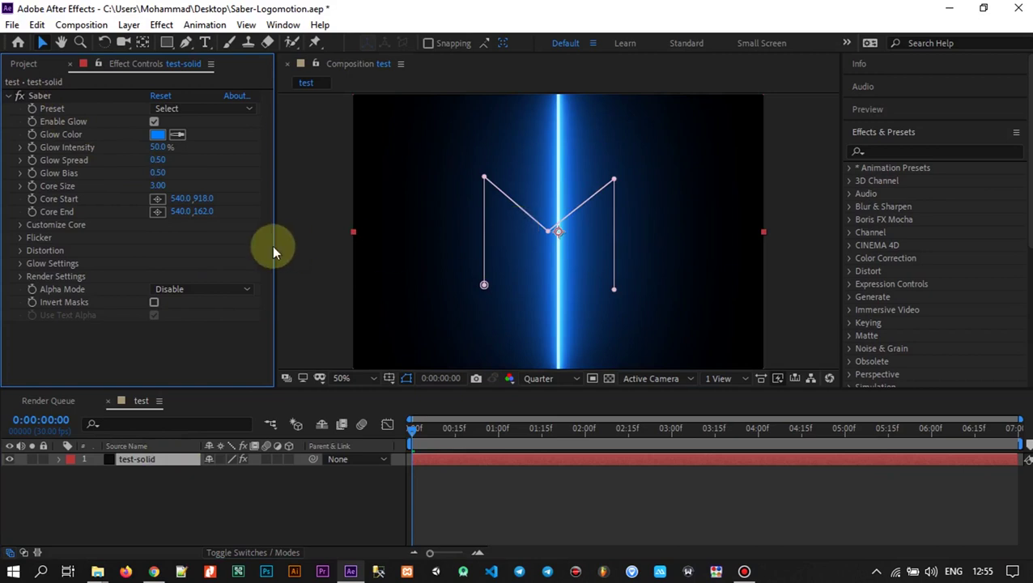
click(20, 225)
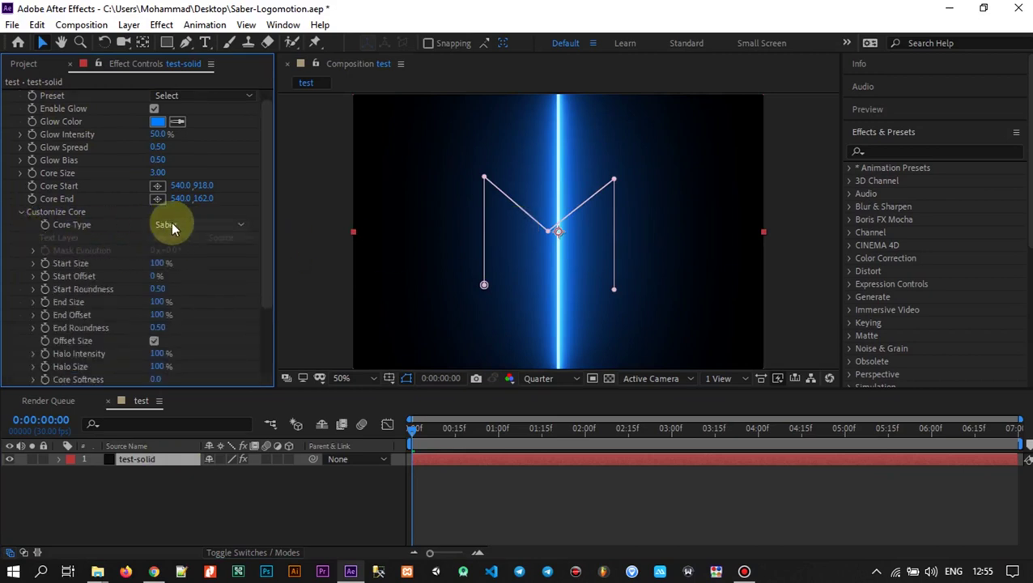
click(167, 224)
click(203, 259)
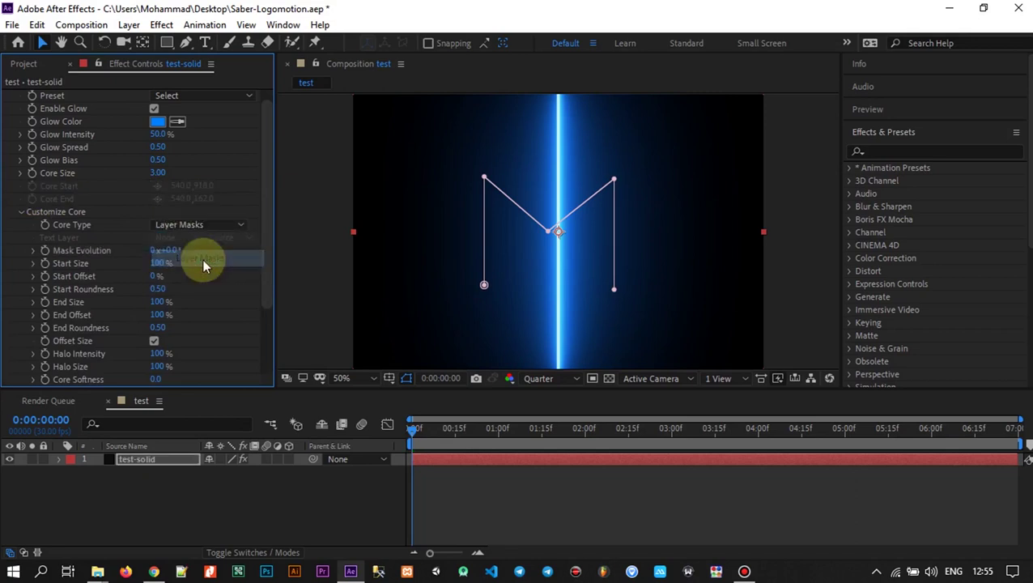
click(318, 481)
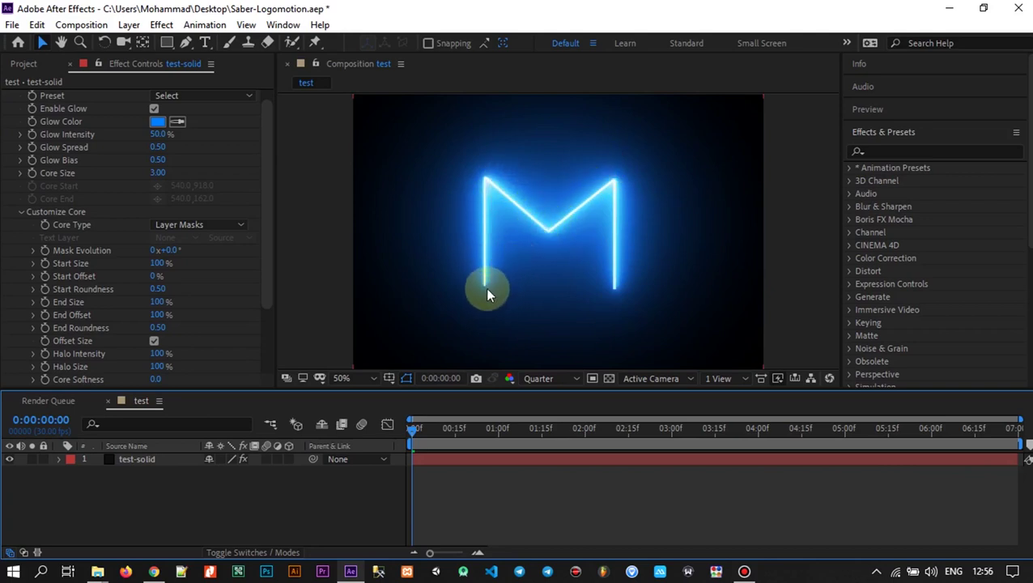
scroll(94, 215, up, 1)
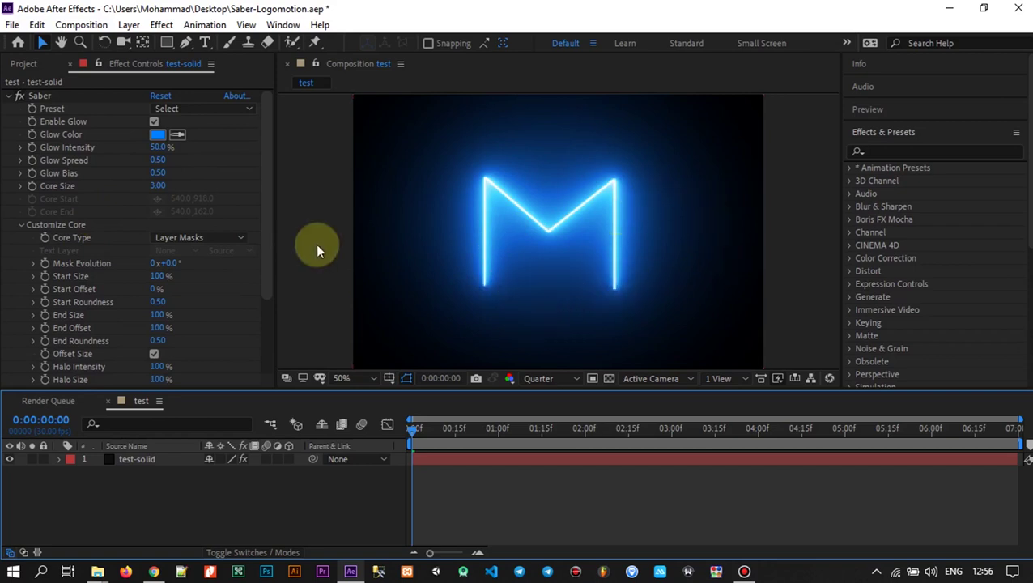
click(25, 64)
click(125, 69)
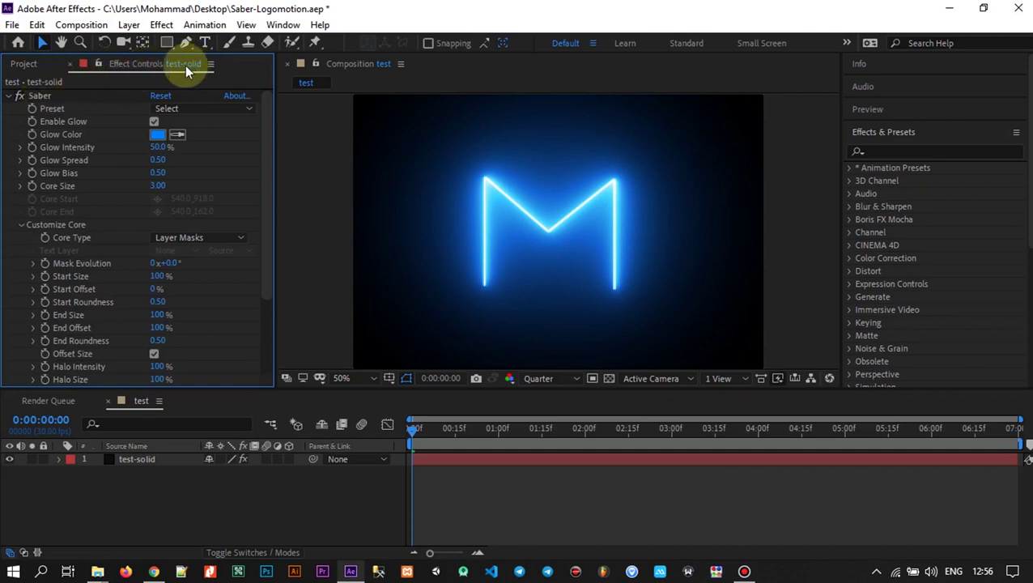
Change the Saber Glow Color from blue to purple
click(157, 135)
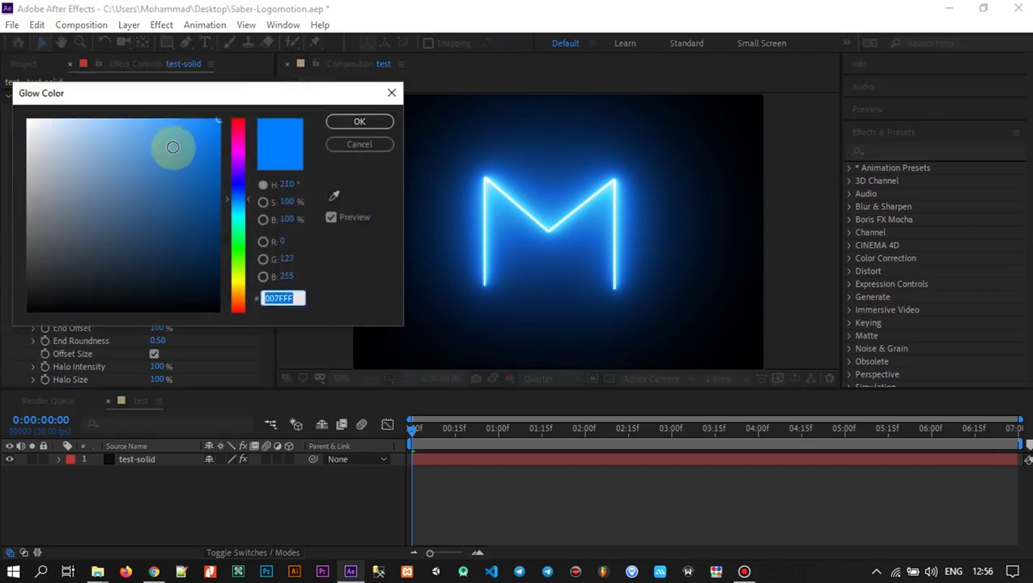
mouse_move(156, 195)
mouse_down()
mouse_move(127, 237)
mouse_move(200, 195)
mouse_up()
click(237, 247)
mouse_move(240, 253)
mouse_down()
mouse_move(239, 307)
mouse_move(234, 162)
mouse_up()
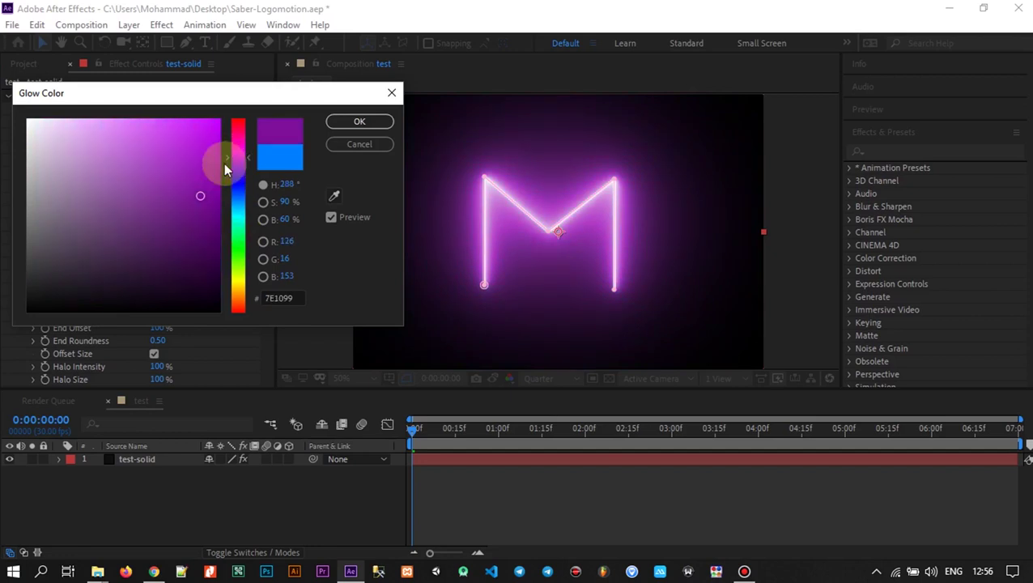
click(198, 201)
click(348, 122)
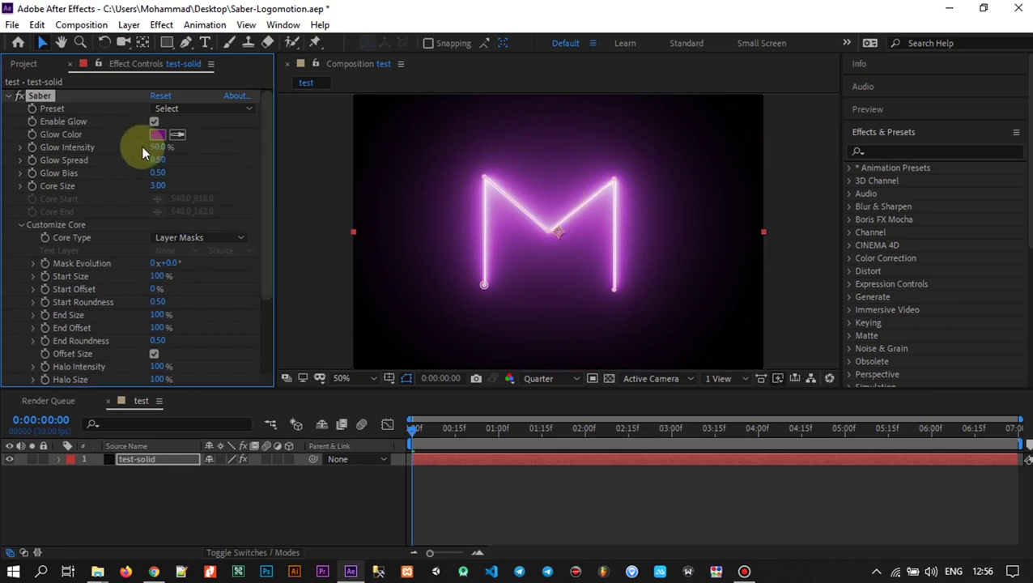
Set Saber's Glow Intensity to 40%
drag(158, 147, 132, 151)
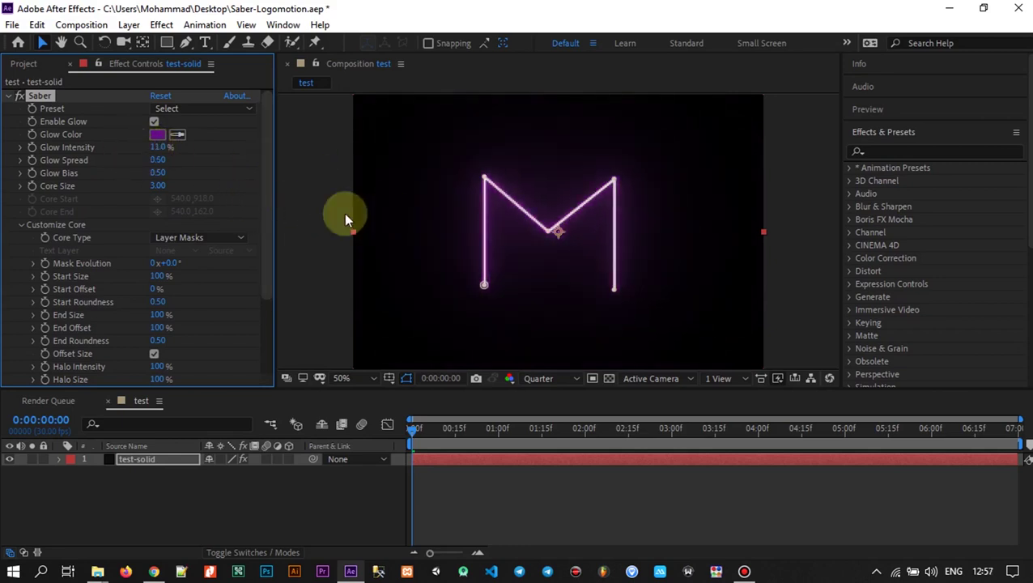
drag(169, 147, 212, 146)
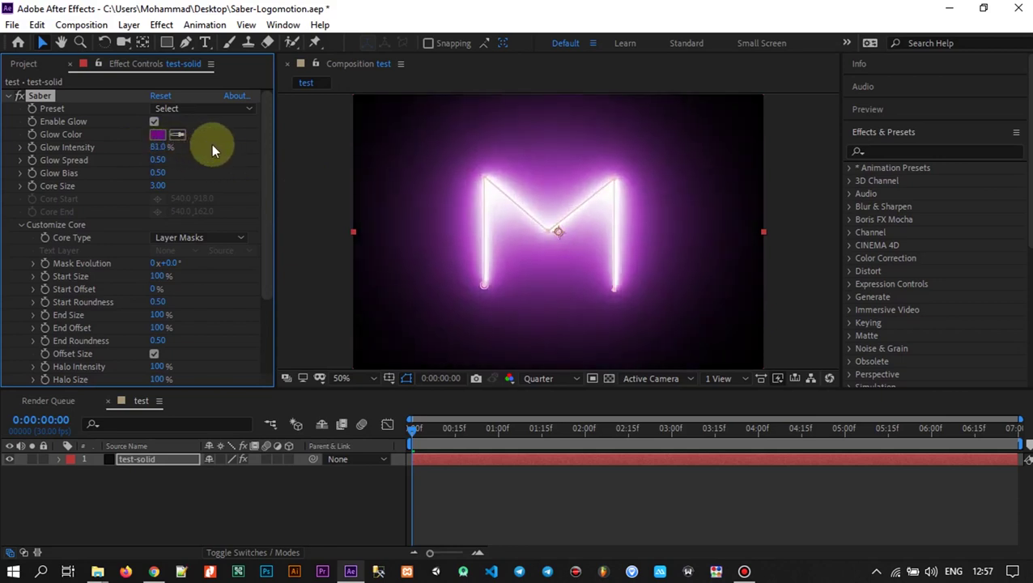
click(339, 167)
click(507, 217)
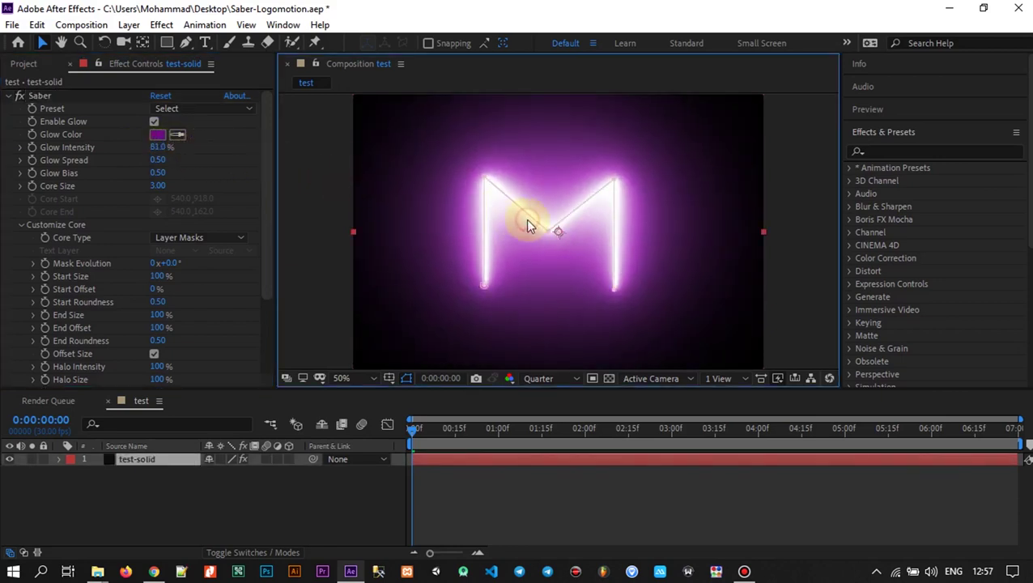
click(157, 146)
text(40)
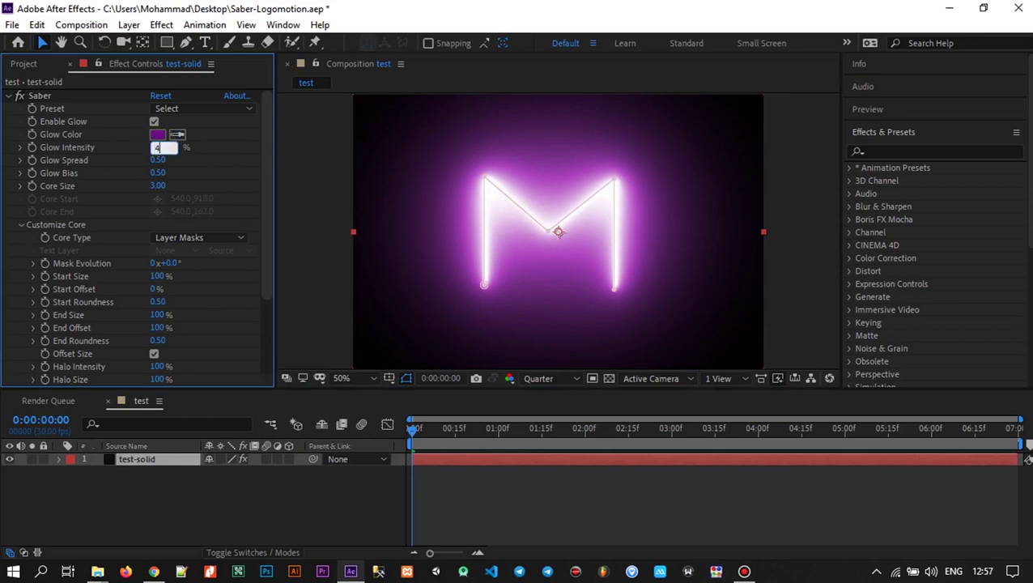
key(Return)
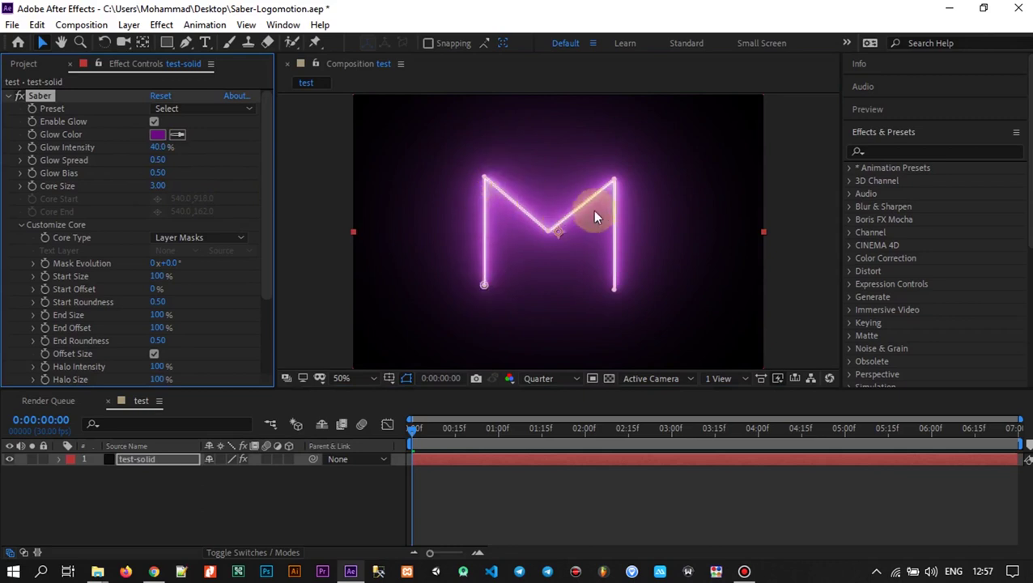
Increase Saber's Core Size, trying 2 and 4 before settling on 5.00
drag(159, 185, 201, 183)
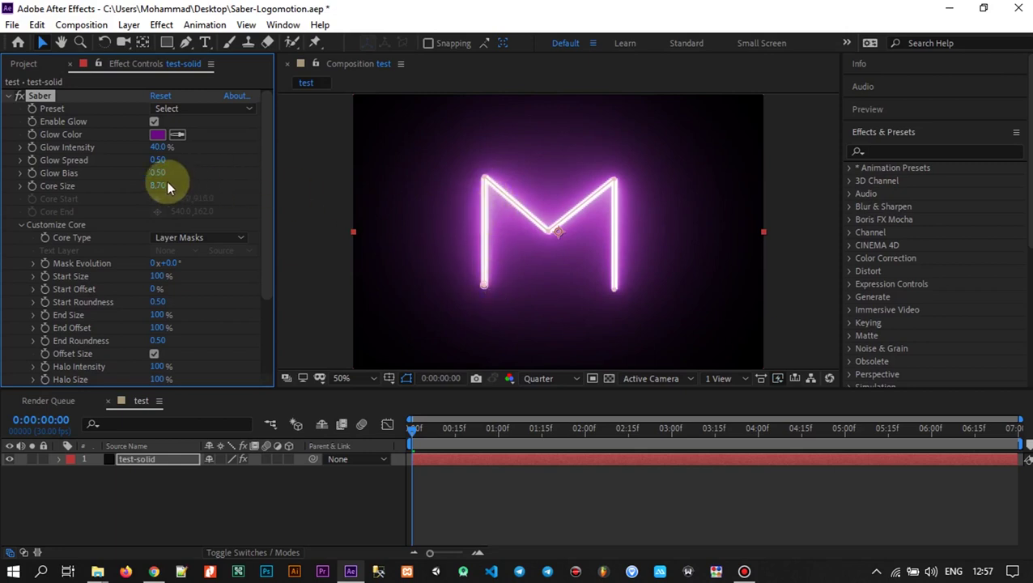
mouse_move(166, 186)
mouse_down()
mouse_move(239, 177)
mouse_move(83, 183)
mouse_up()
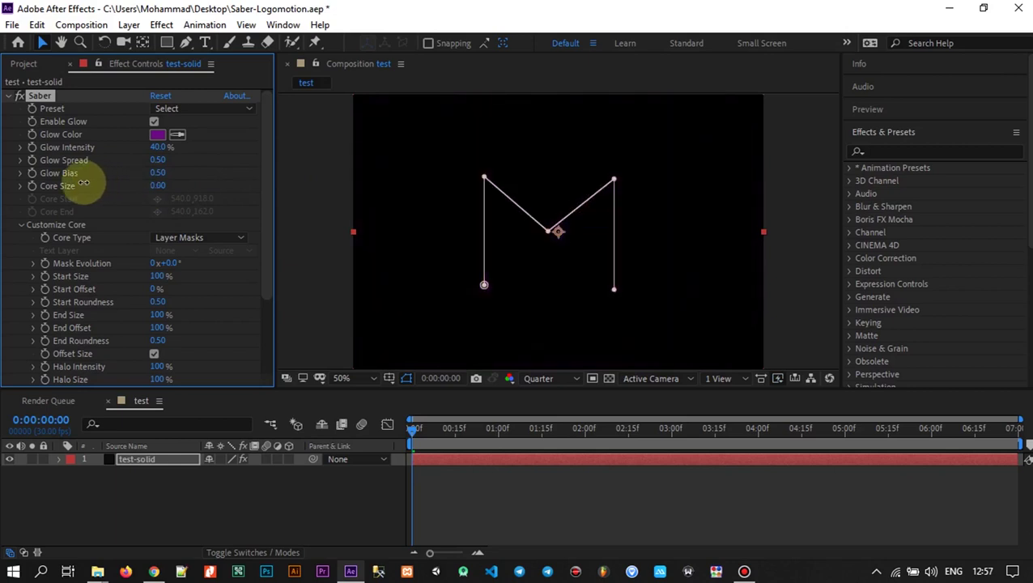
click(312, 191)
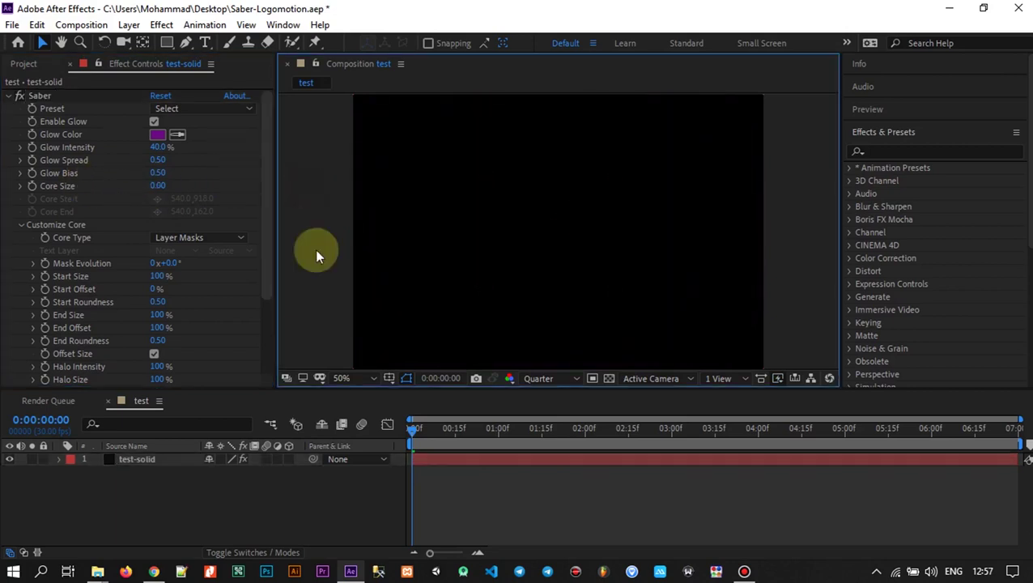
click(139, 464)
click(157, 186)
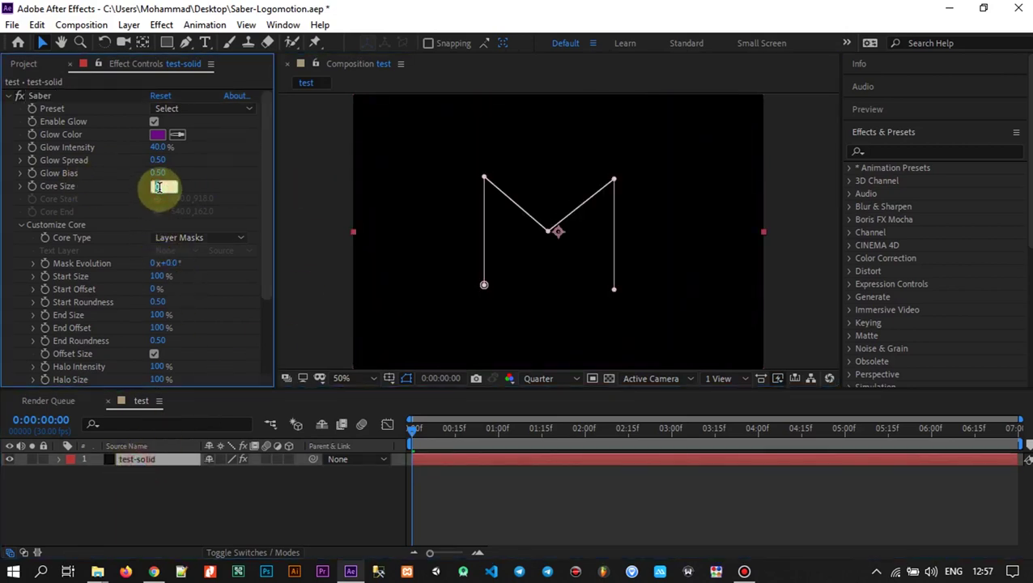
text(2)
key(Return)
click(158, 188)
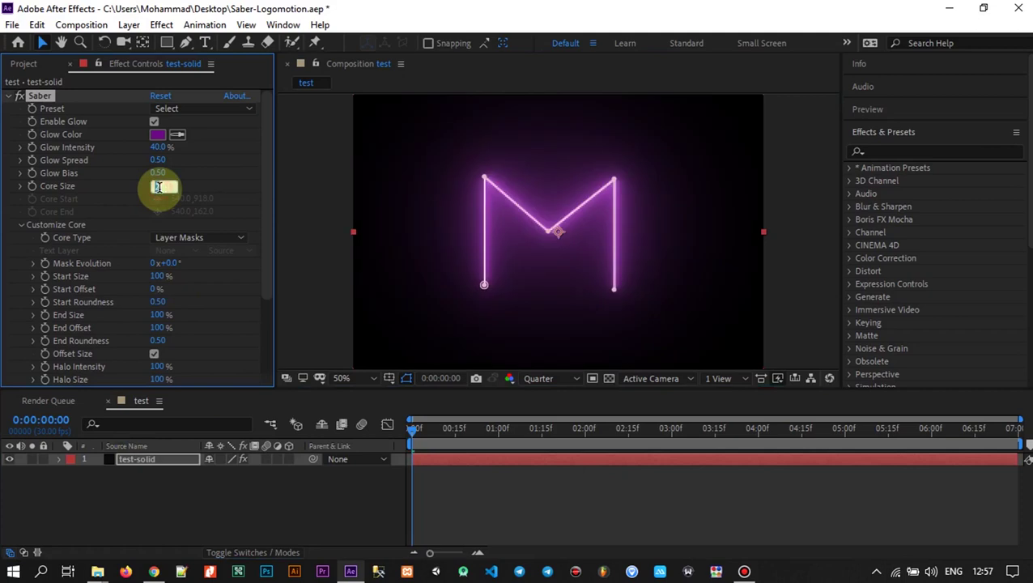
text(4)
key(Return)
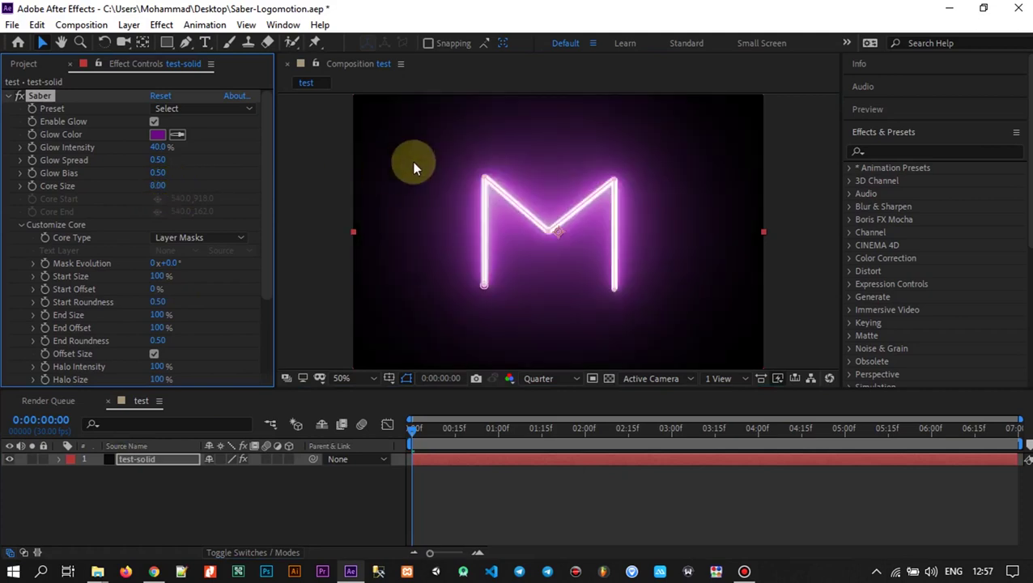
click(157, 186)
text(5)
key(Return)
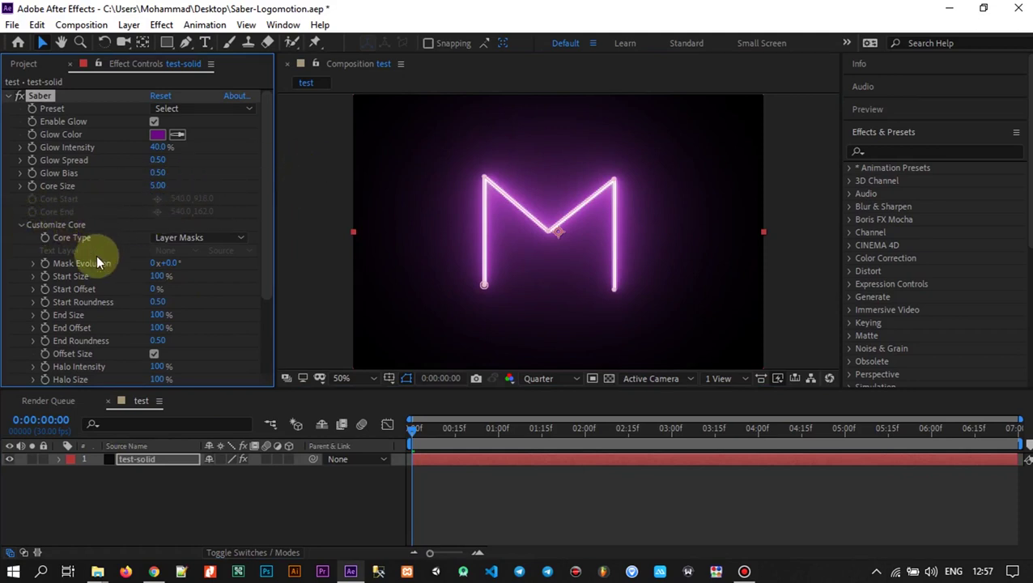
scroll(97, 262, down, 3)
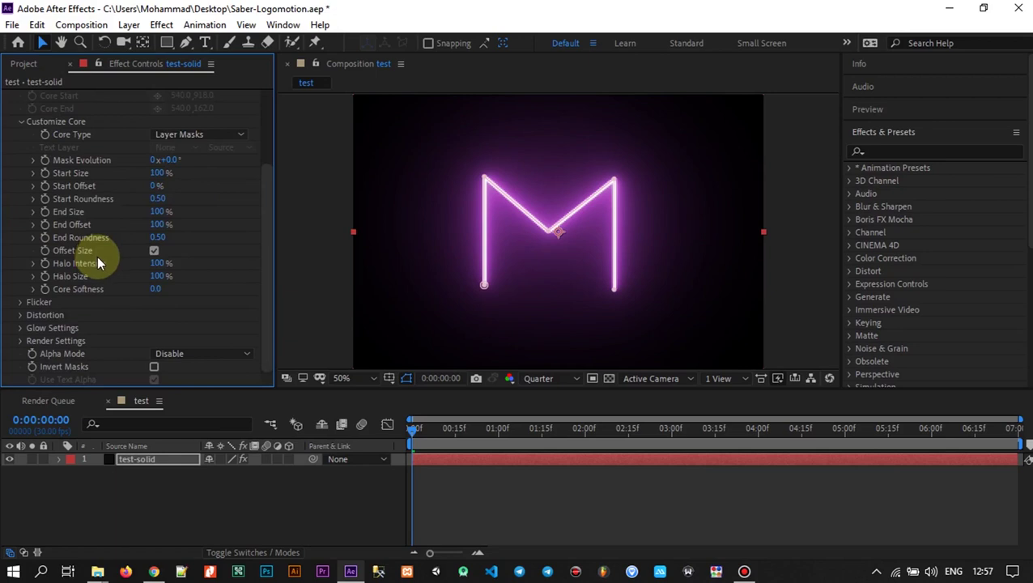
Test the core Start Size at 0% and 200%, then reset it to 100%
click(297, 425)
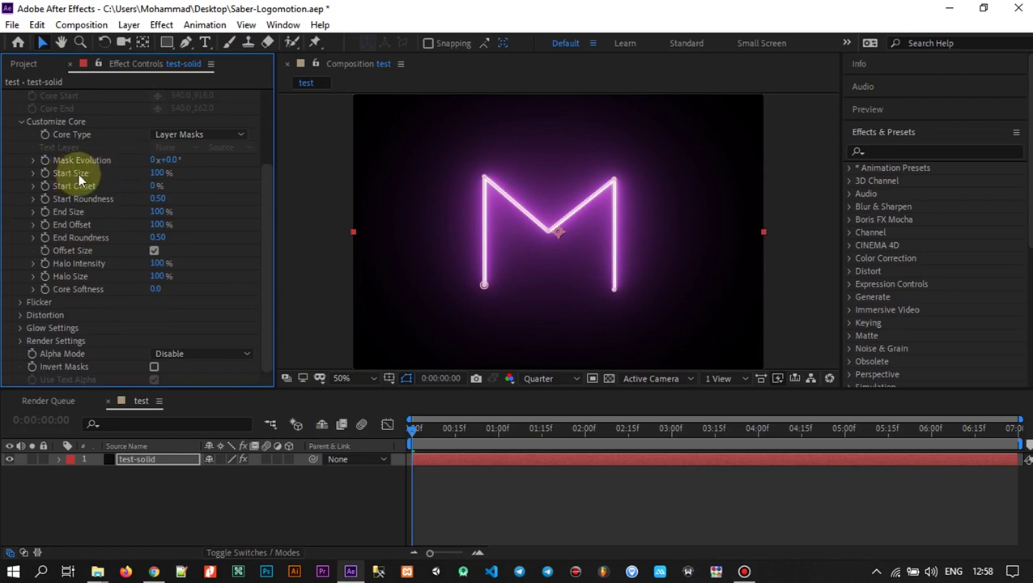
drag(162, 173, 83, 185)
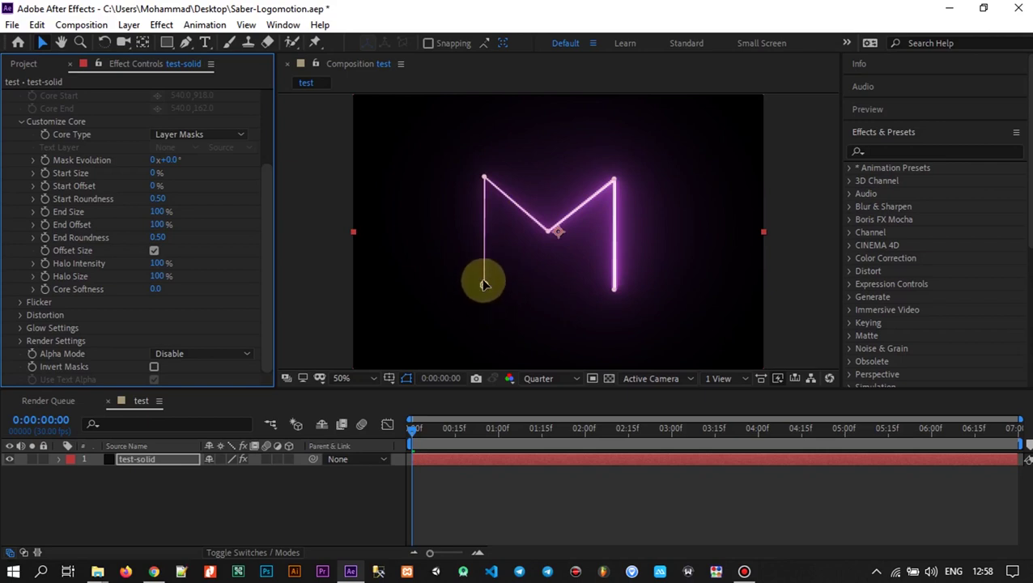
key(F2)
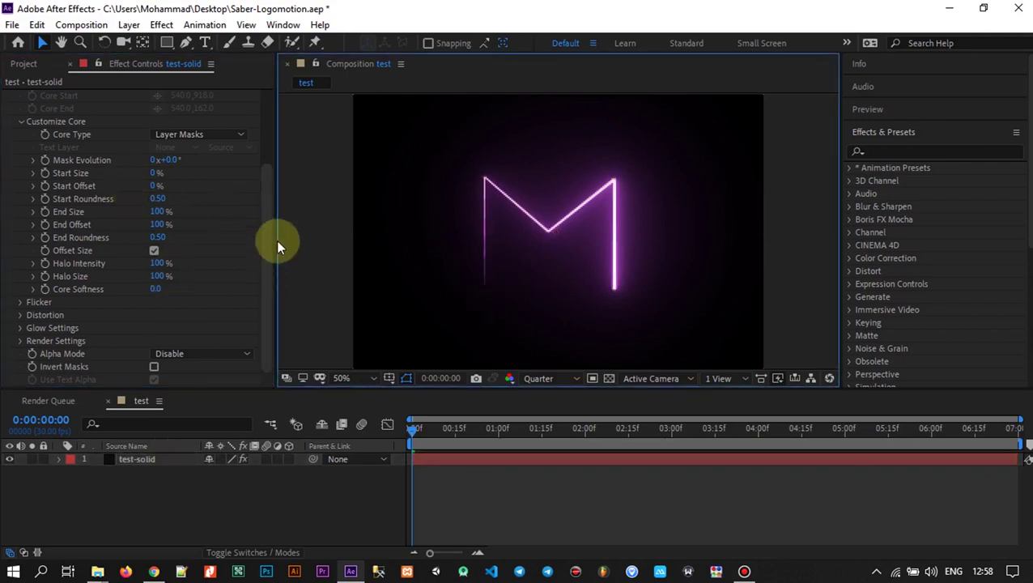
click(489, 289)
drag(156, 172, 368, 182)
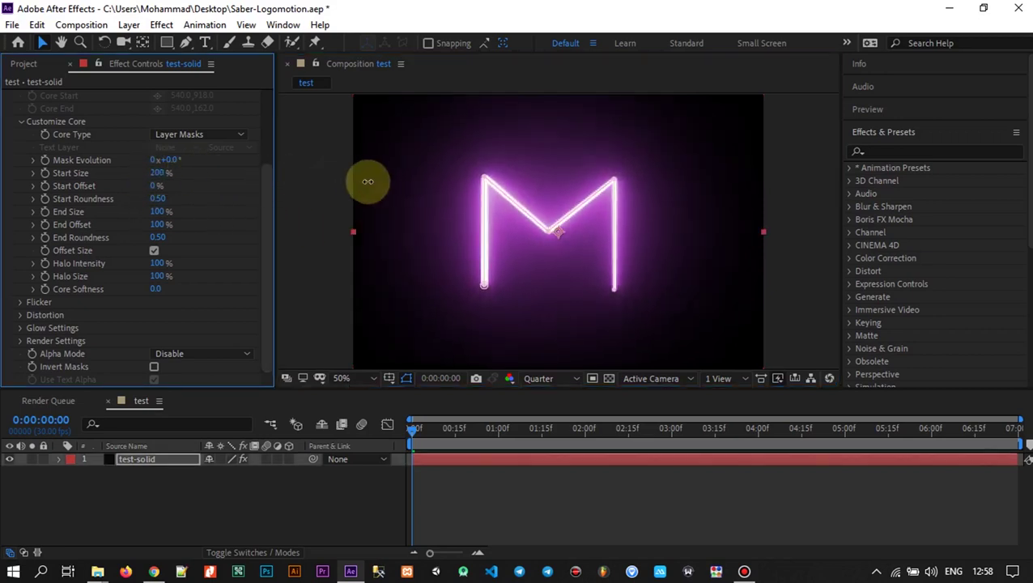
click(488, 293)
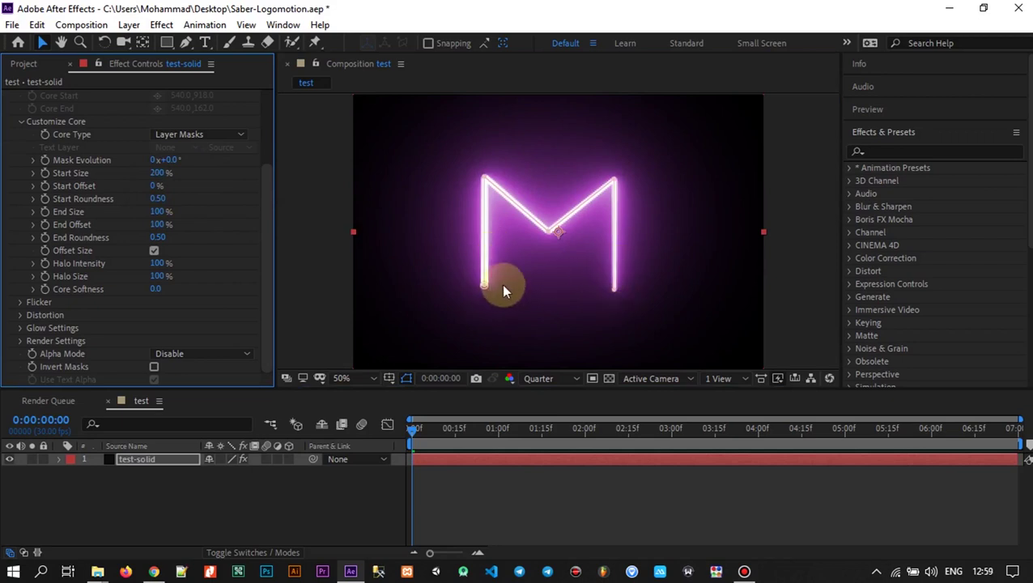
click(162, 173)
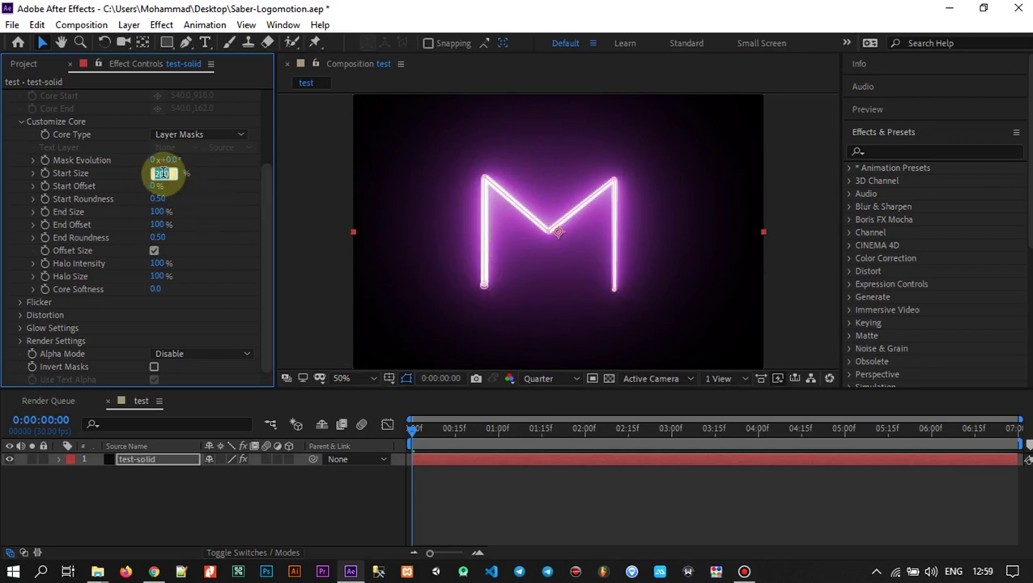
text(100)
key(Return)
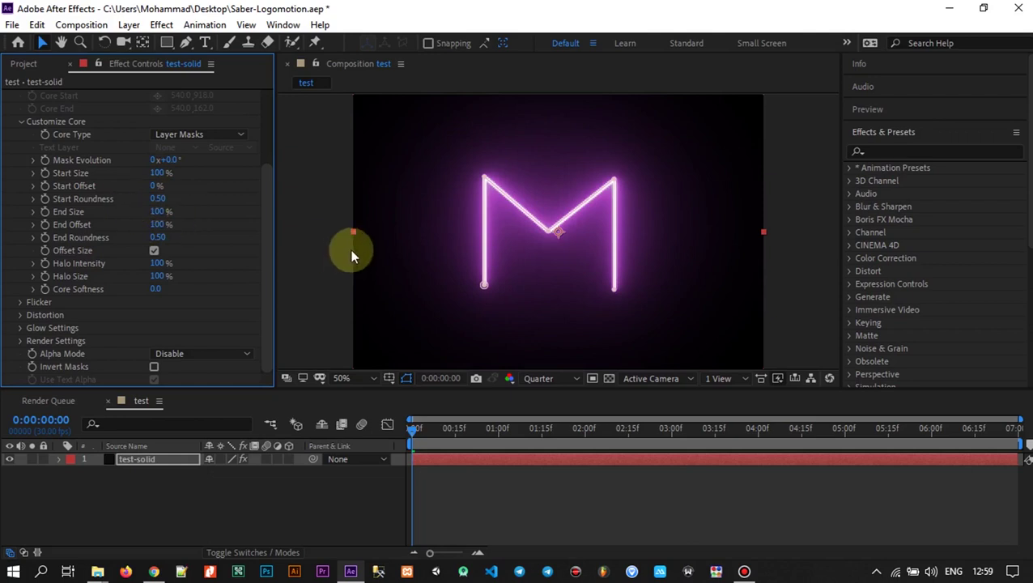
click(318, 257)
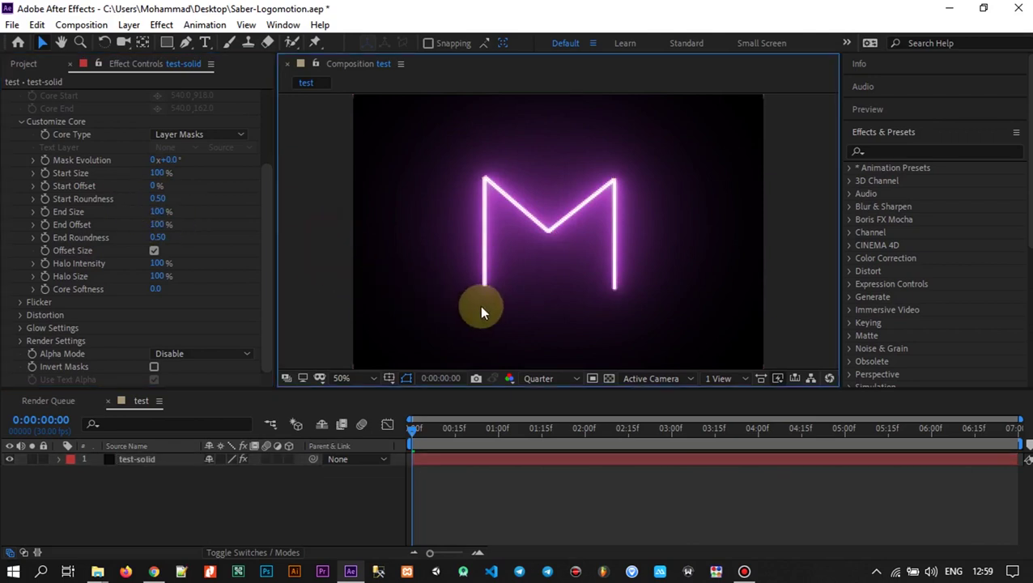
key(period)
key(period)
key(period)
key(period)
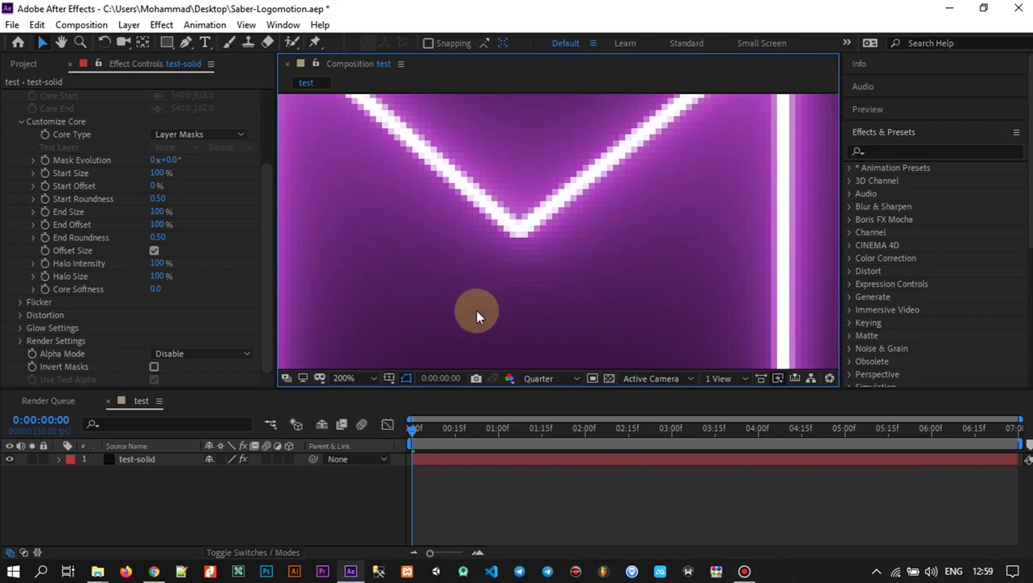
drag(446, 315, 413, 251)
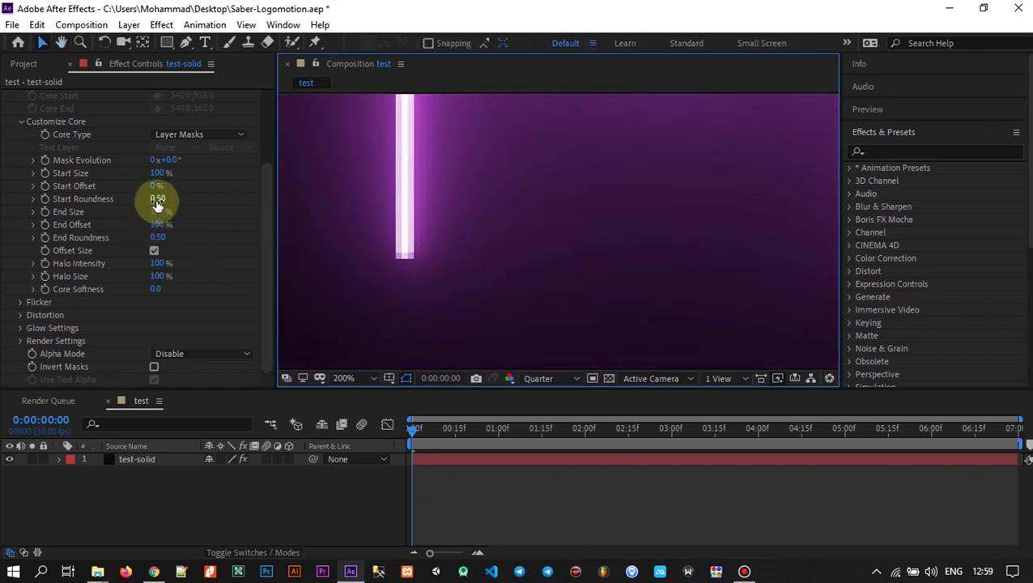
drag(158, 202, 453, 315)
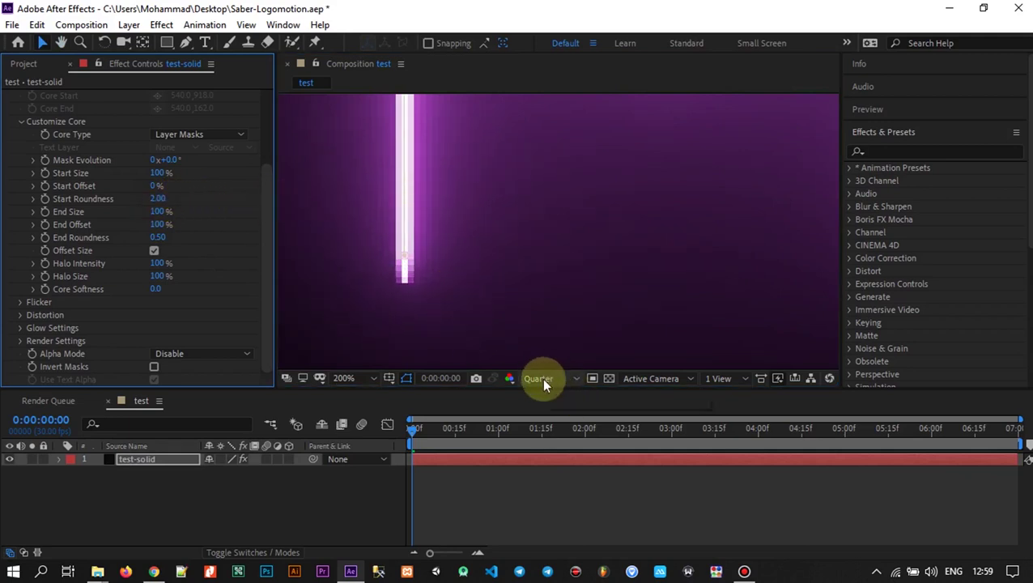
click(557, 378)
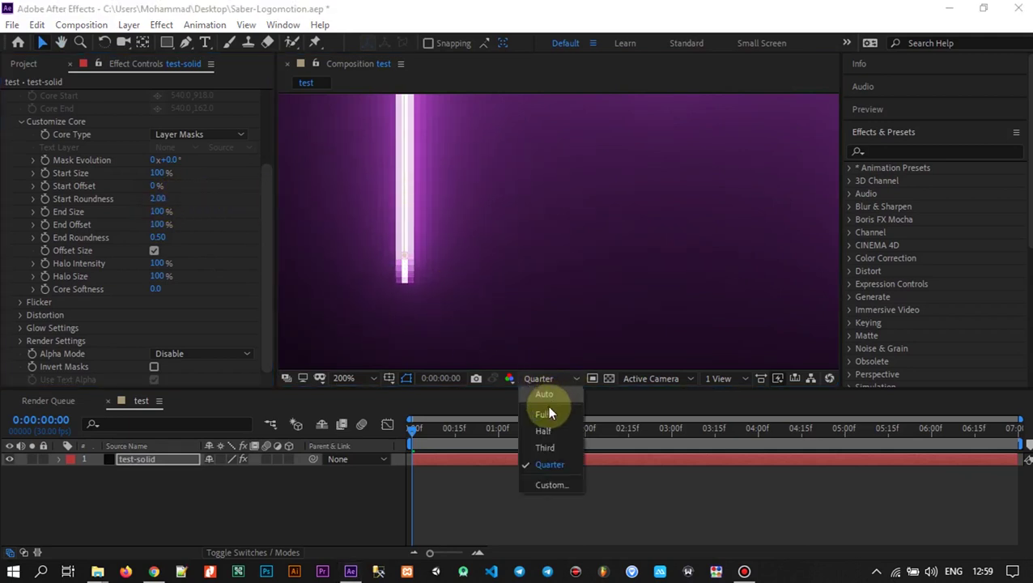
click(549, 410)
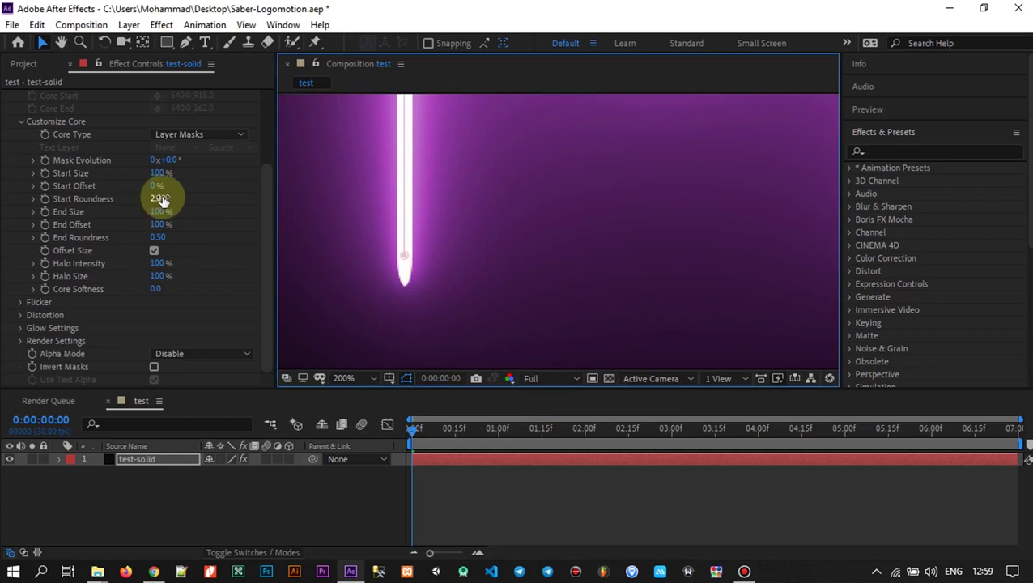
click(162, 196)
text(0)
click(161, 199)
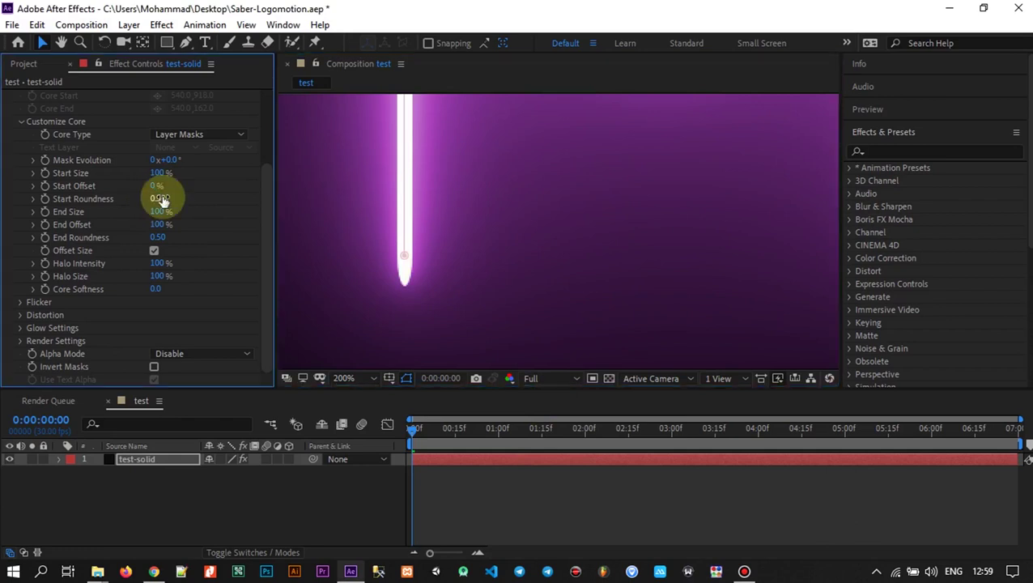
text(0.5)
click(447, 272)
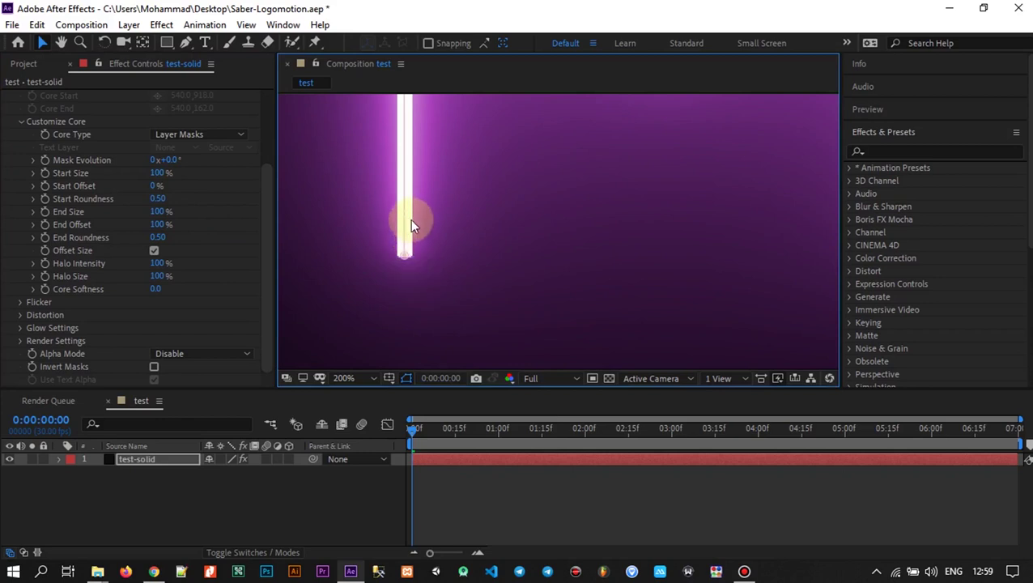
click(531, 377)
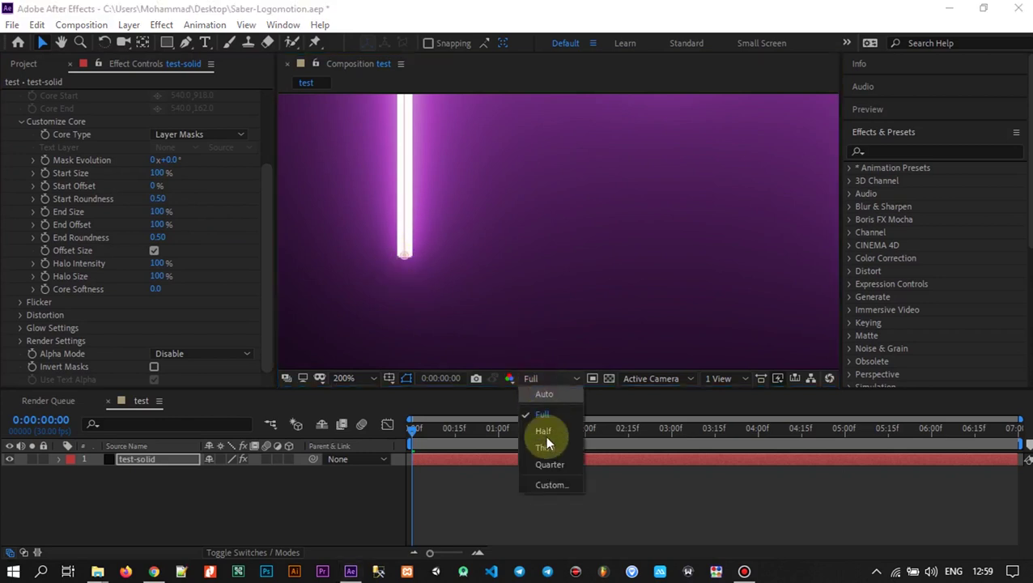
click(551, 459)
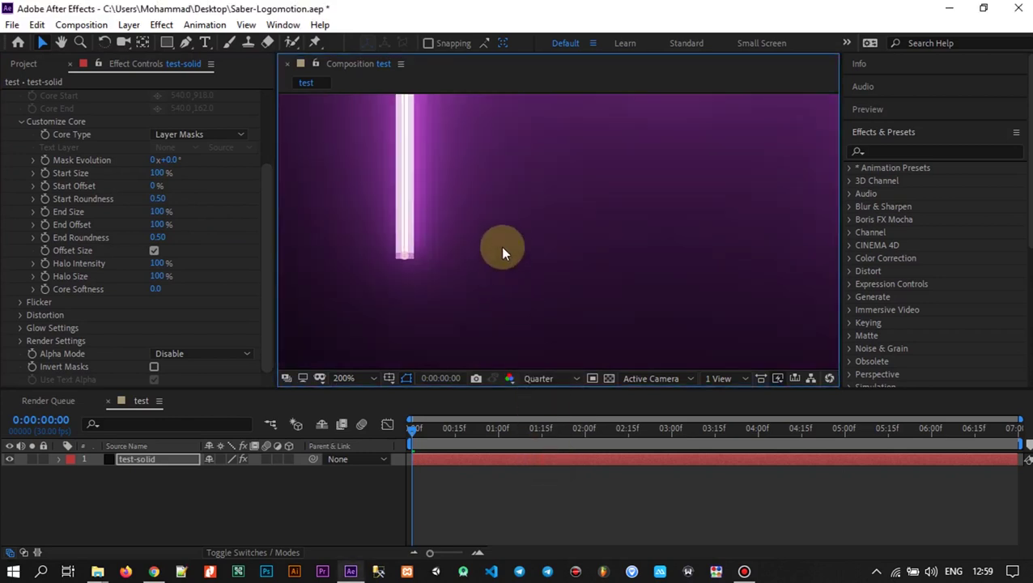
scroll(500, 246, down, 4)
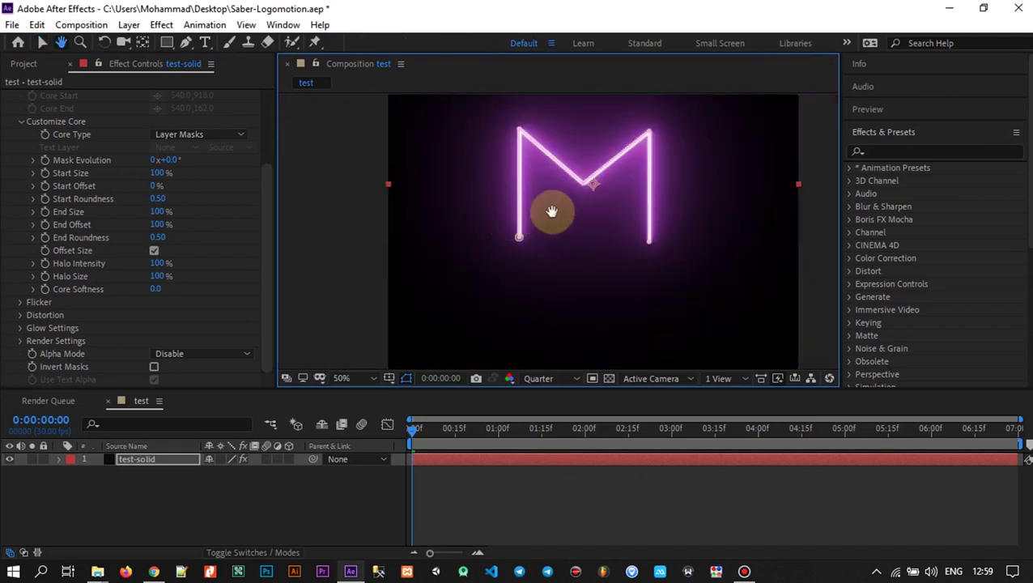
scroll(554, 212, up, 2)
drag(604, 196, 543, 286)
scroll(556, 249, down, 2)
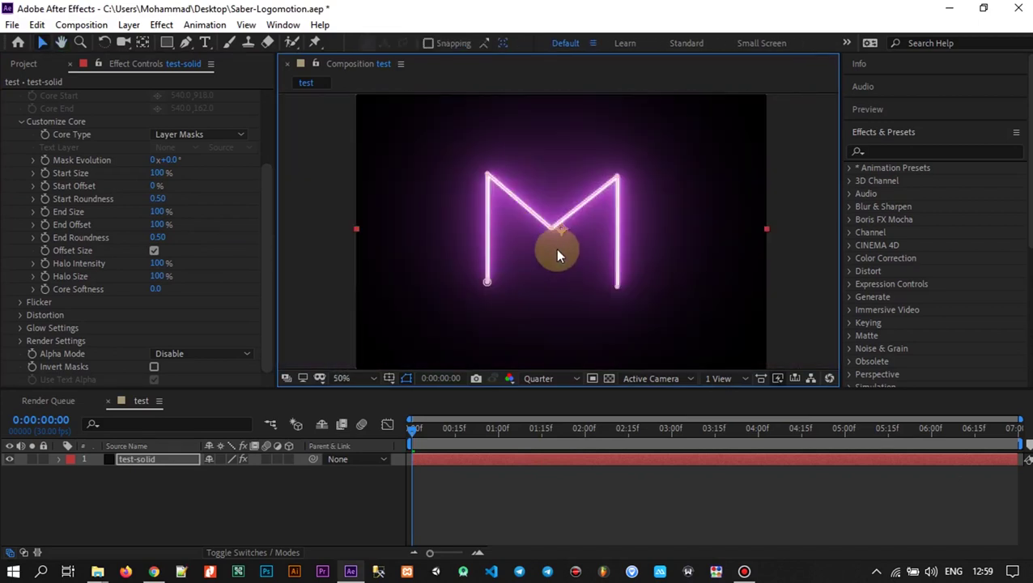
click(540, 378)
click(543, 414)
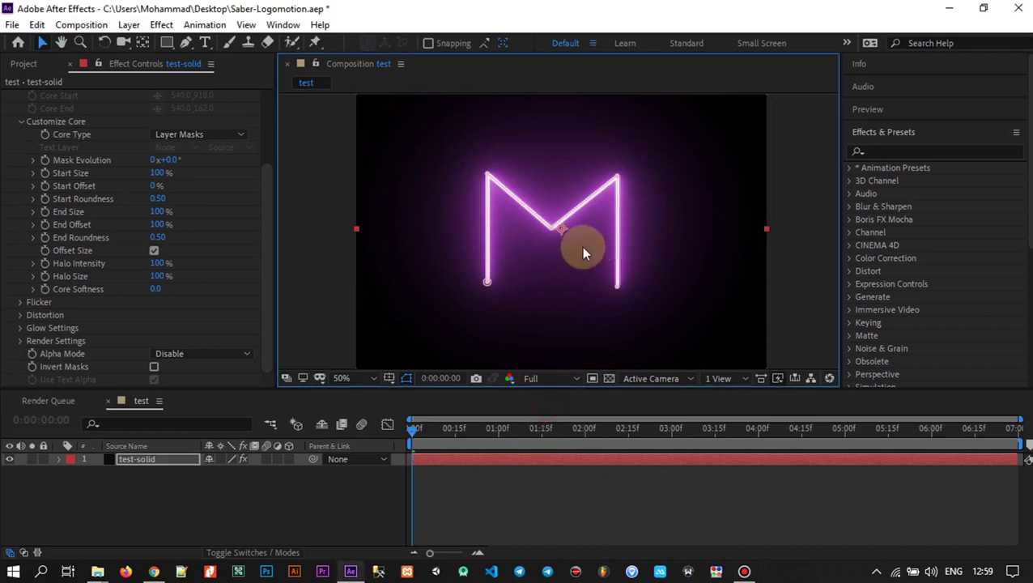
click(784, 138)
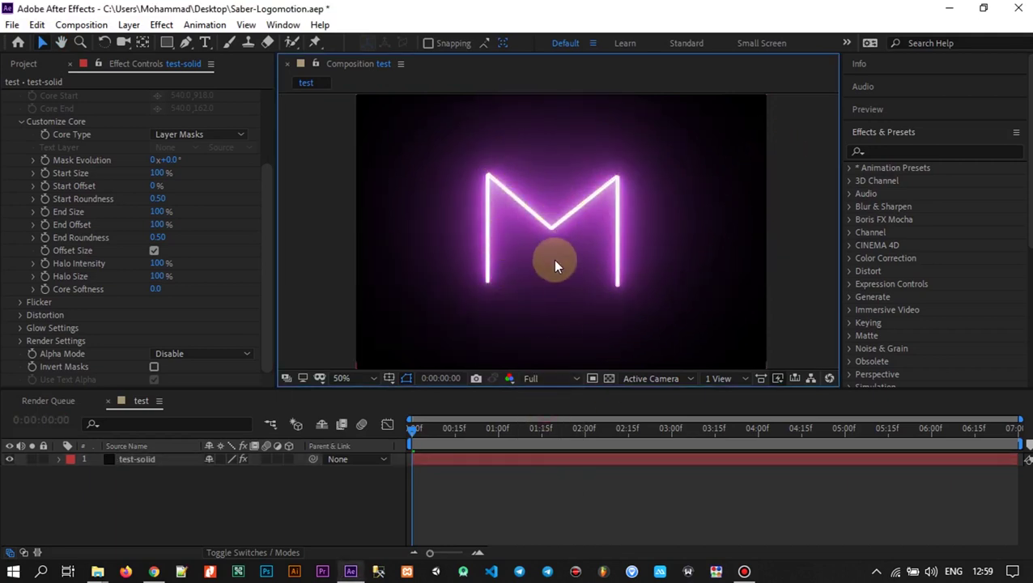
click(545, 379)
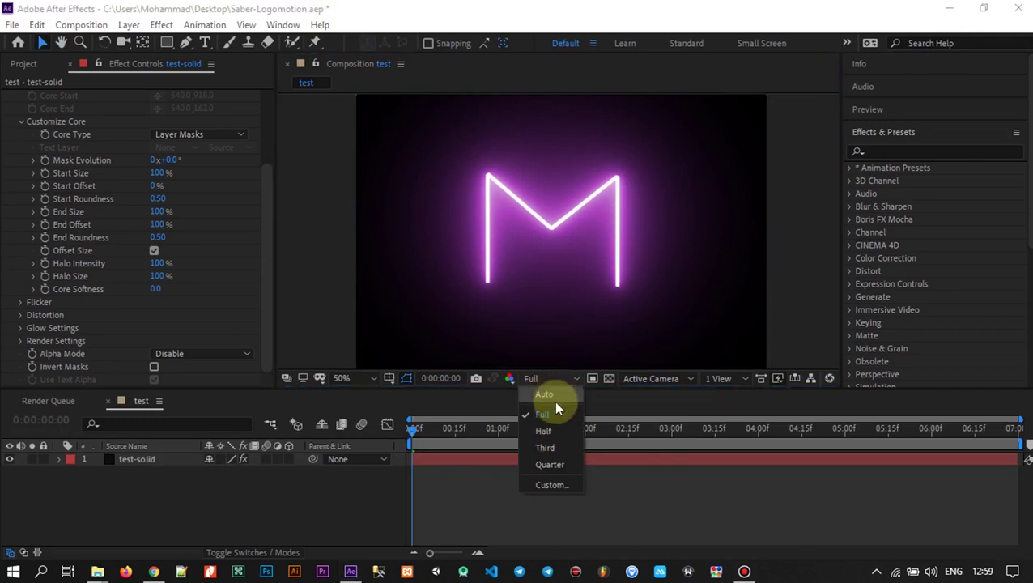
click(543, 466)
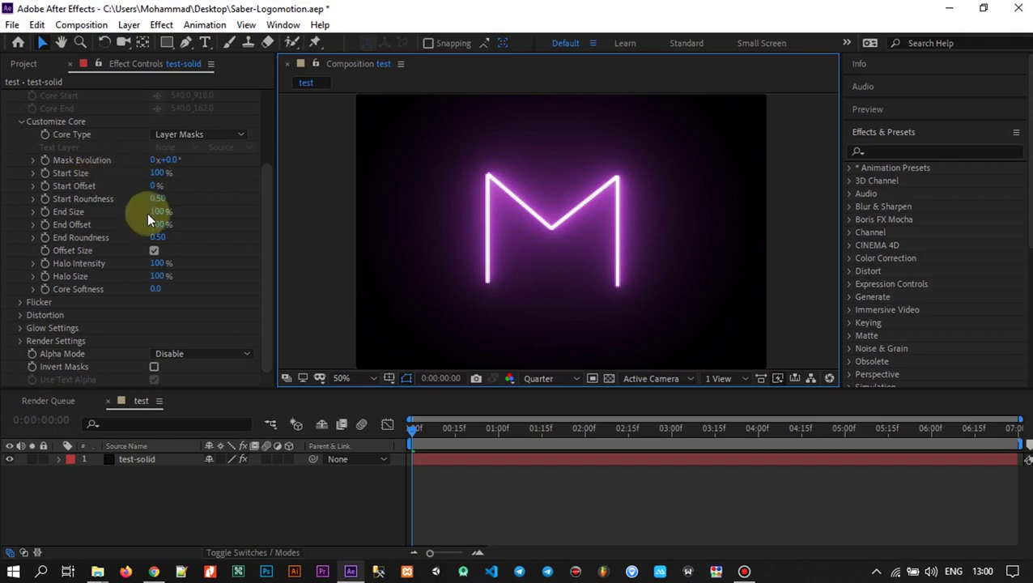
Test a lower core End Size, then set it back to 100%
drag(157, 211, 25, 212)
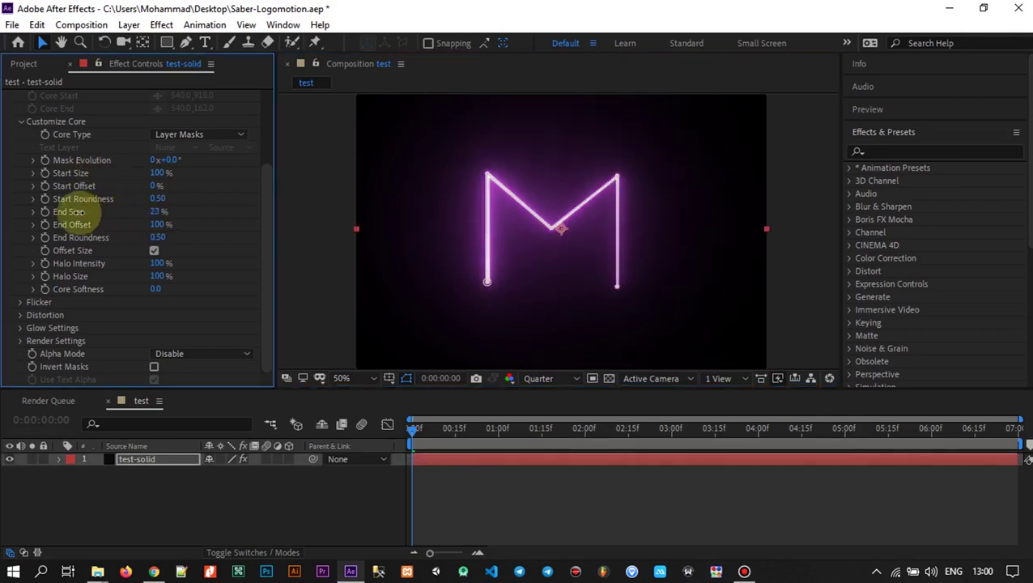
click(788, 200)
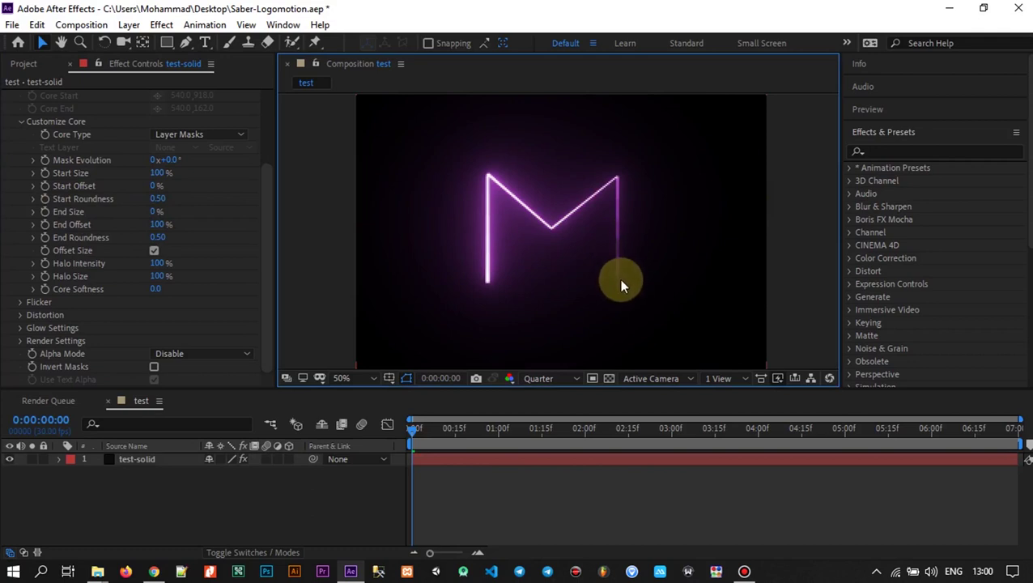
click(157, 211)
text(100)
key(Return)
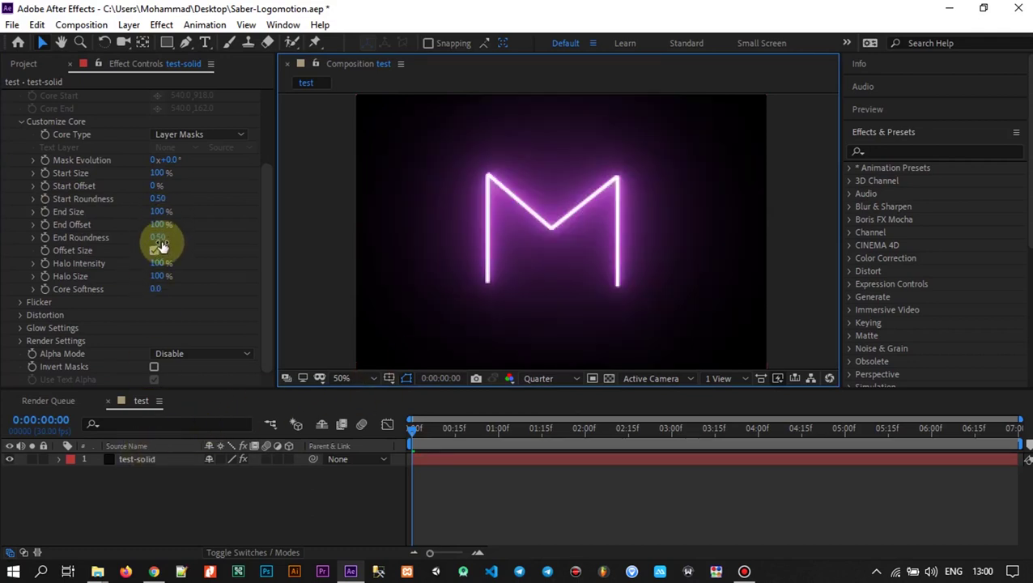
click(159, 237)
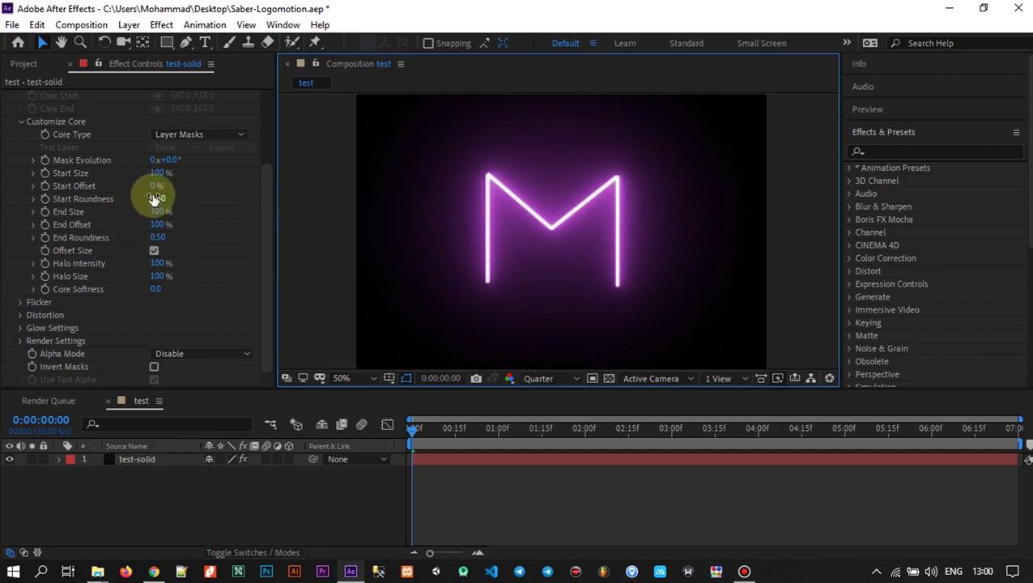
Try Start Offset changes, undoing the first, and lower End Offset to 54%
drag(156, 185, 247, 181)
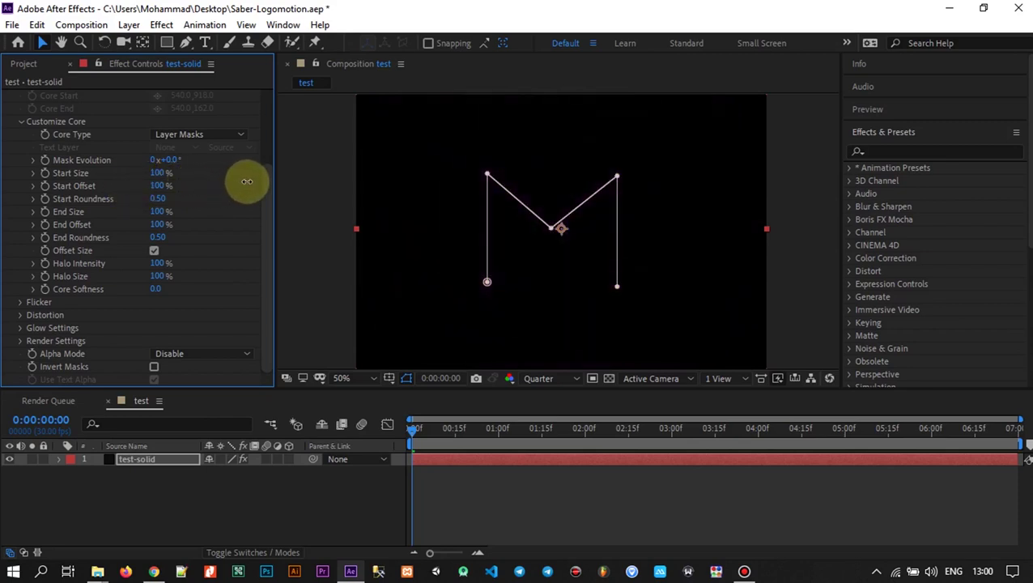
key(ctrl+z)
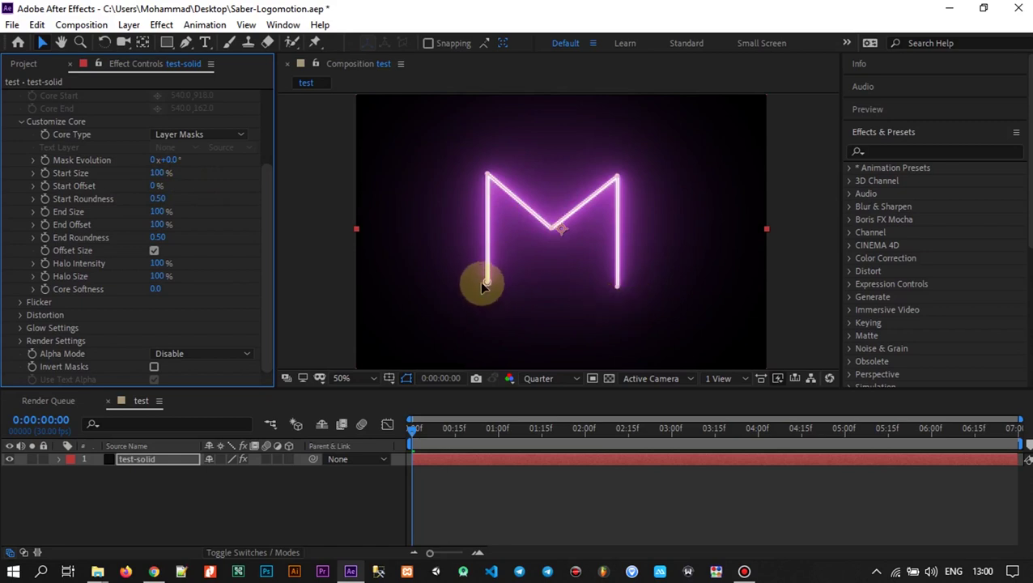
mouse_move(156, 186)
mouse_down()
mouse_move(221, 175)
mouse_move(141, 189)
mouse_up()
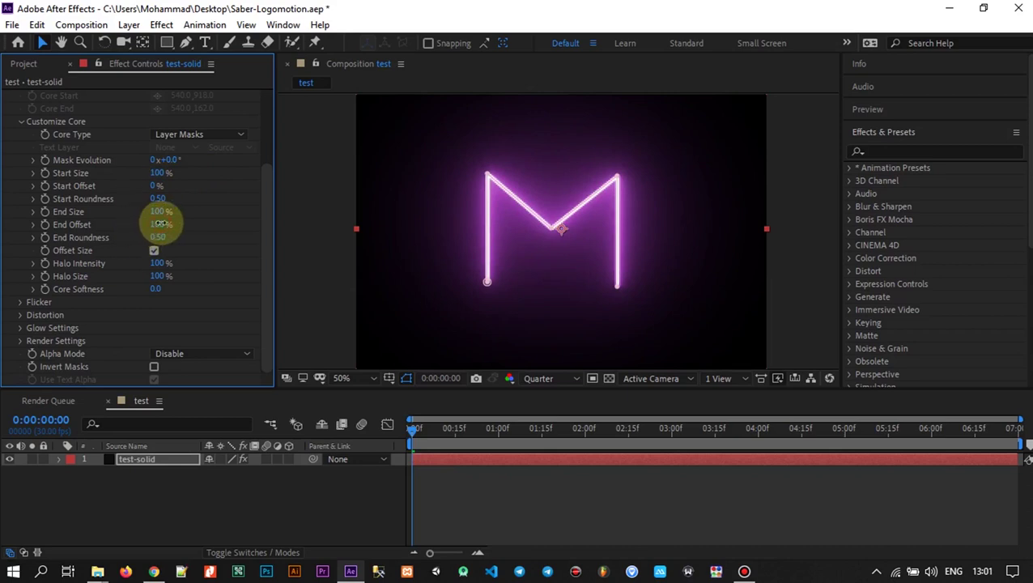
click(158, 227)
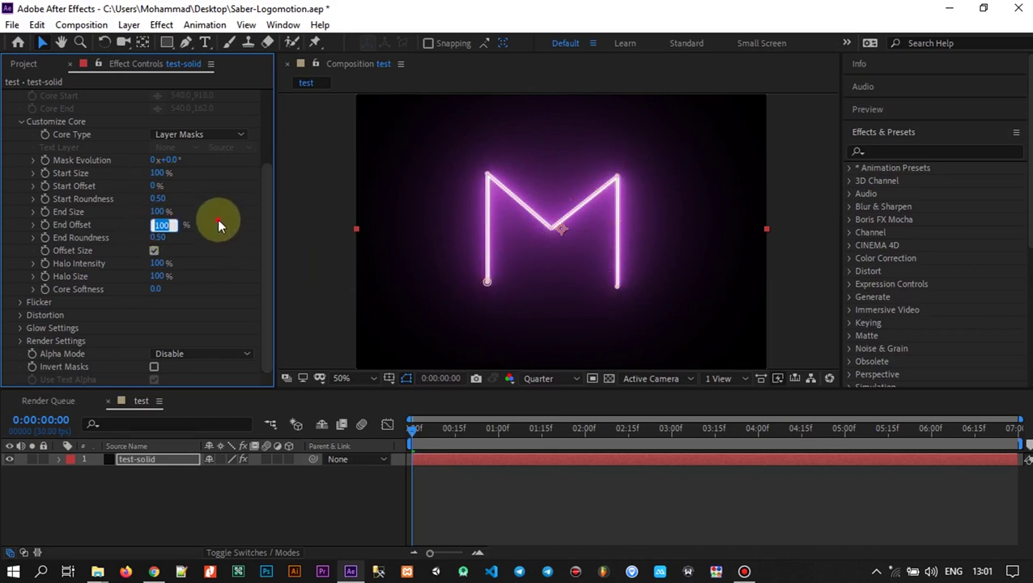
click(157, 223)
mouse_move(158, 224)
mouse_down()
mouse_move(106, 235)
mouse_move(148, 226)
mouse_up()
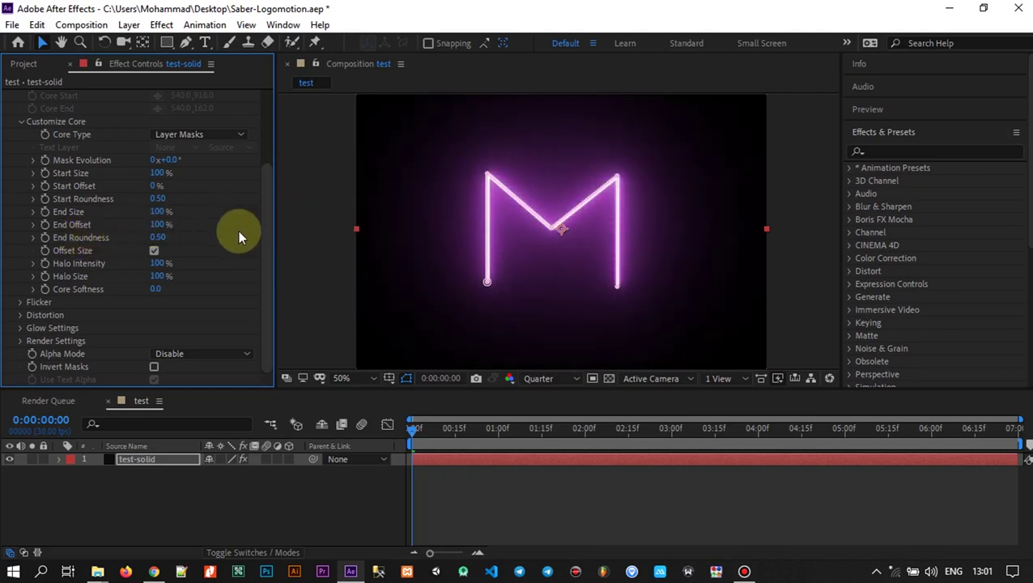
Deselect the layer and collapse the Customize Core settings
click(188, 266)
scroll(108, 238, up, 3)
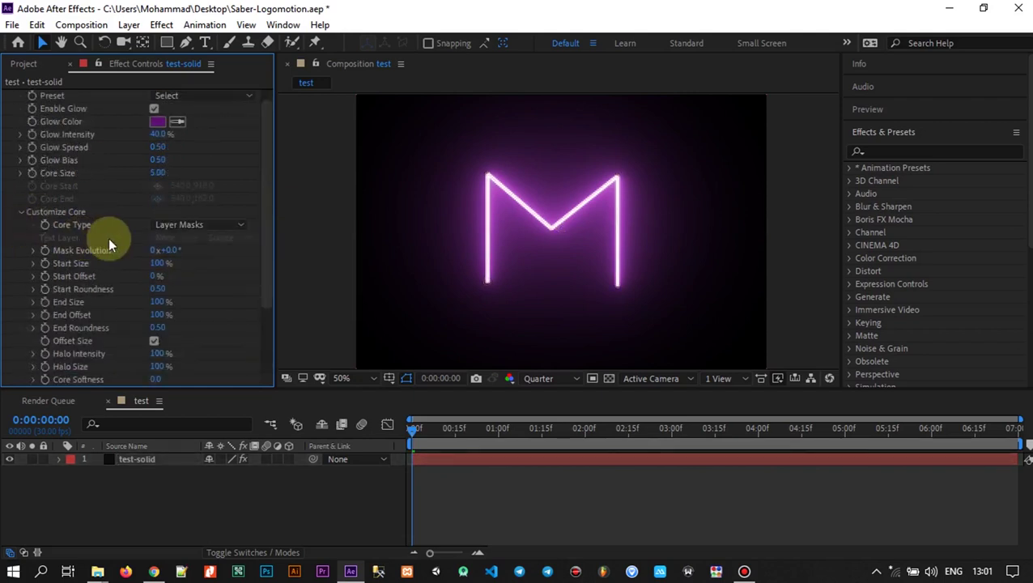
click(21, 212)
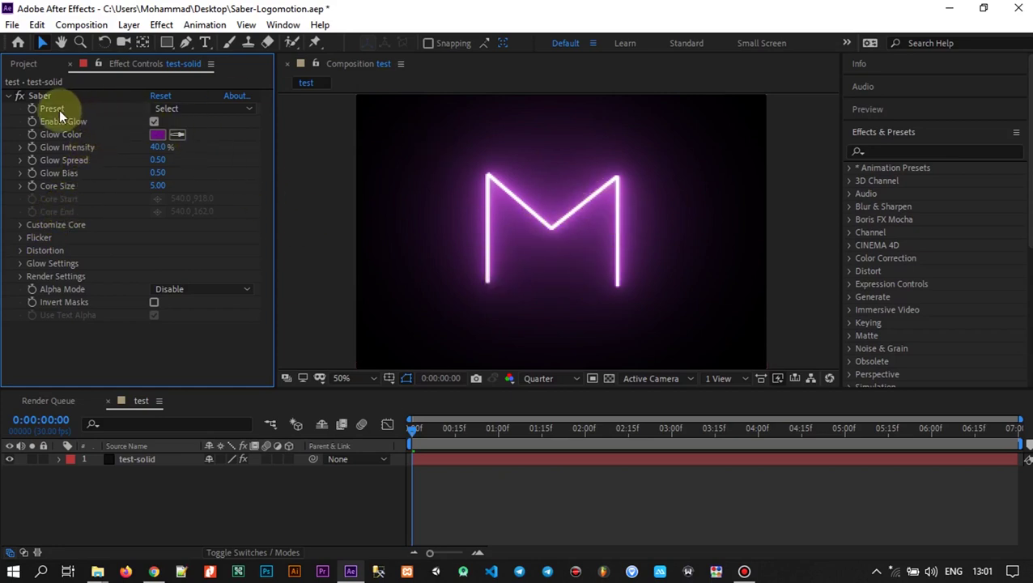
Apply the Burning Saber preset to the M and preview it
click(174, 108)
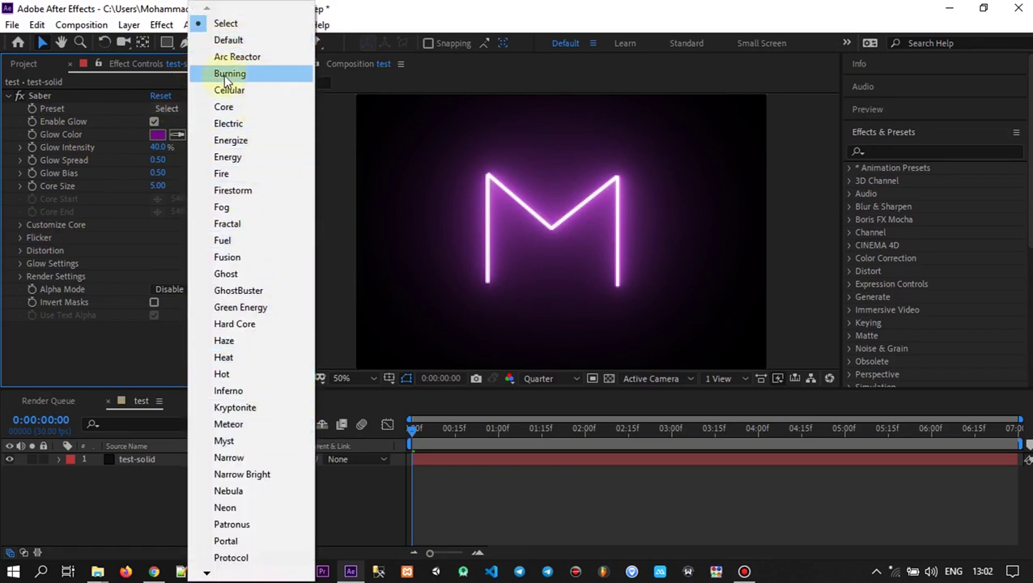
click(253, 76)
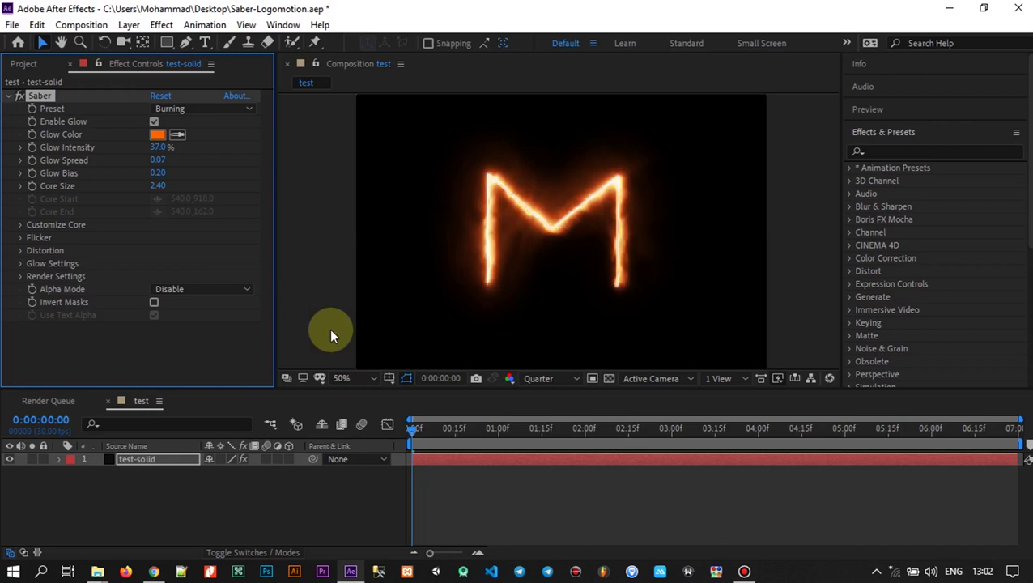
key(space)
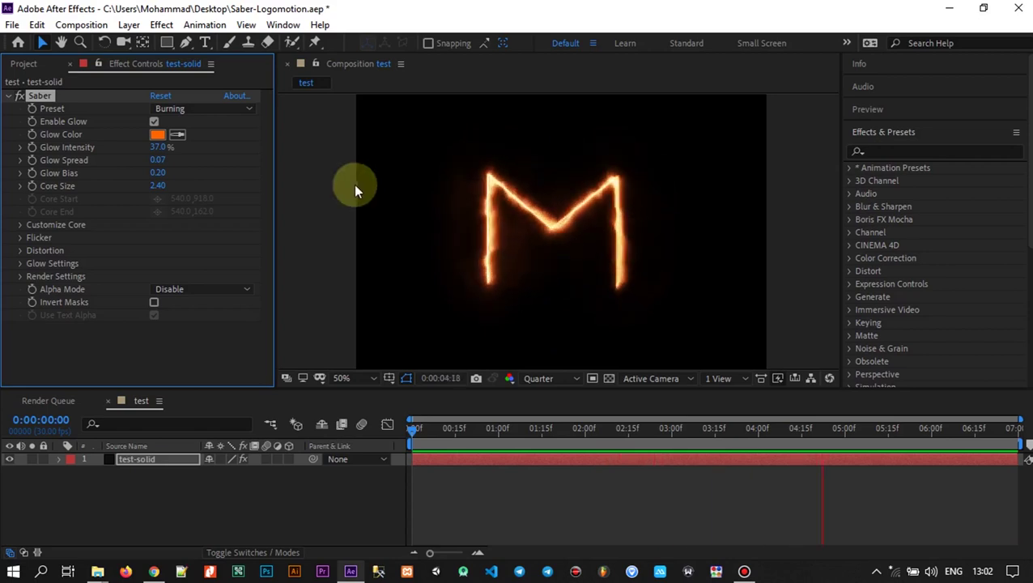
Change the glow colour from orange to vivid blue 0606F0
click(157, 134)
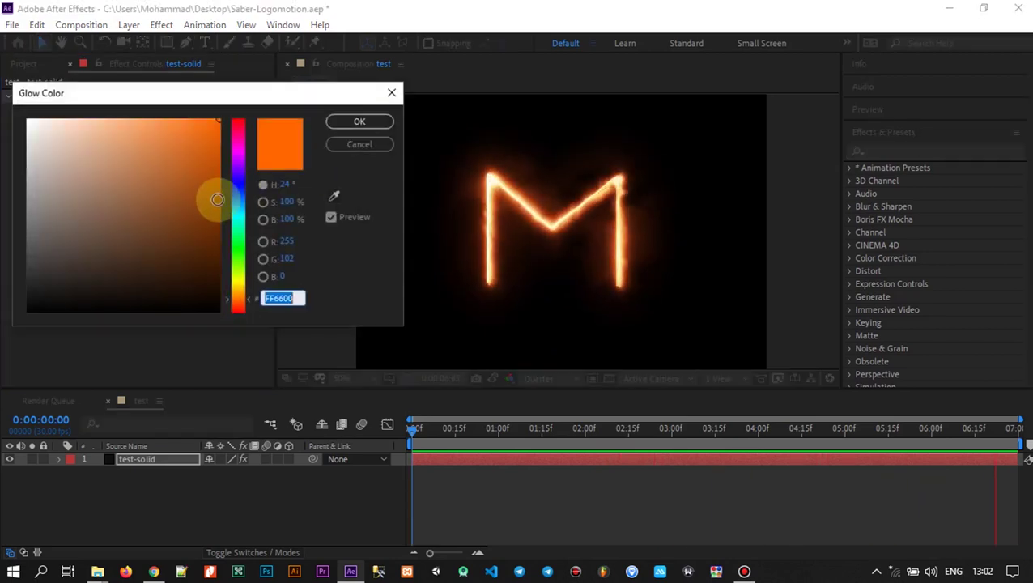
click(119, 195)
drag(233, 191, 234, 183)
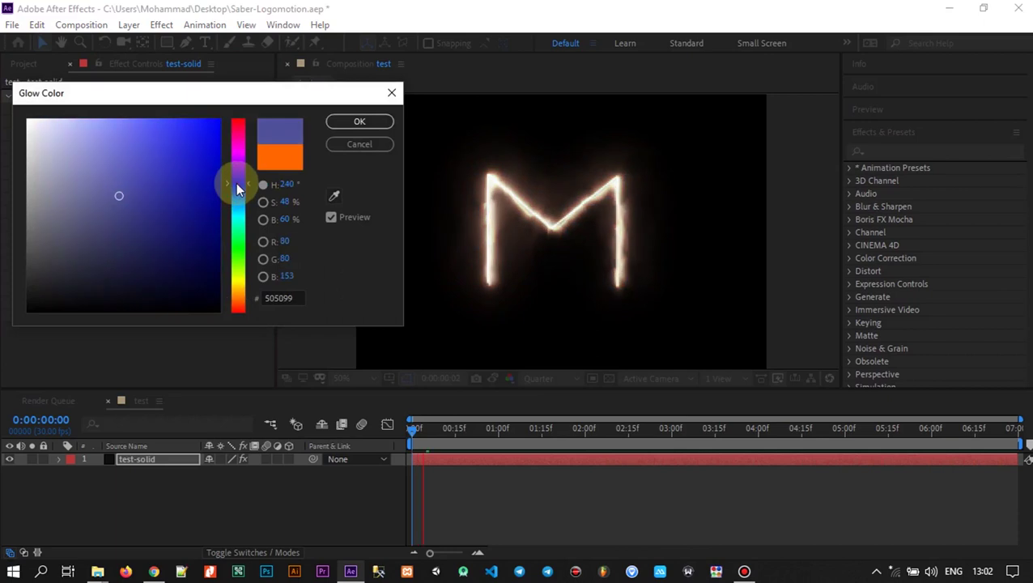
click(216, 130)
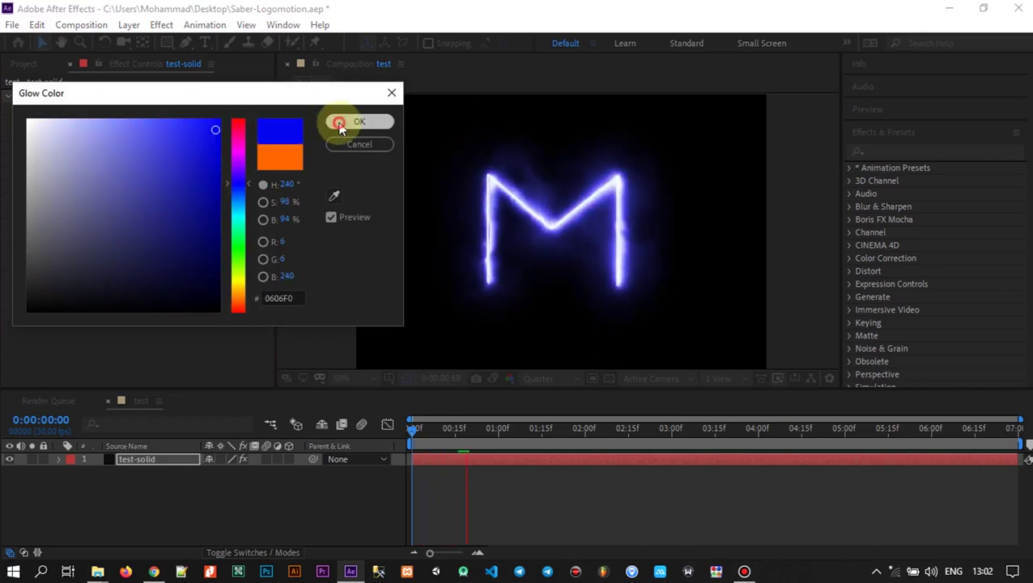
click(341, 120)
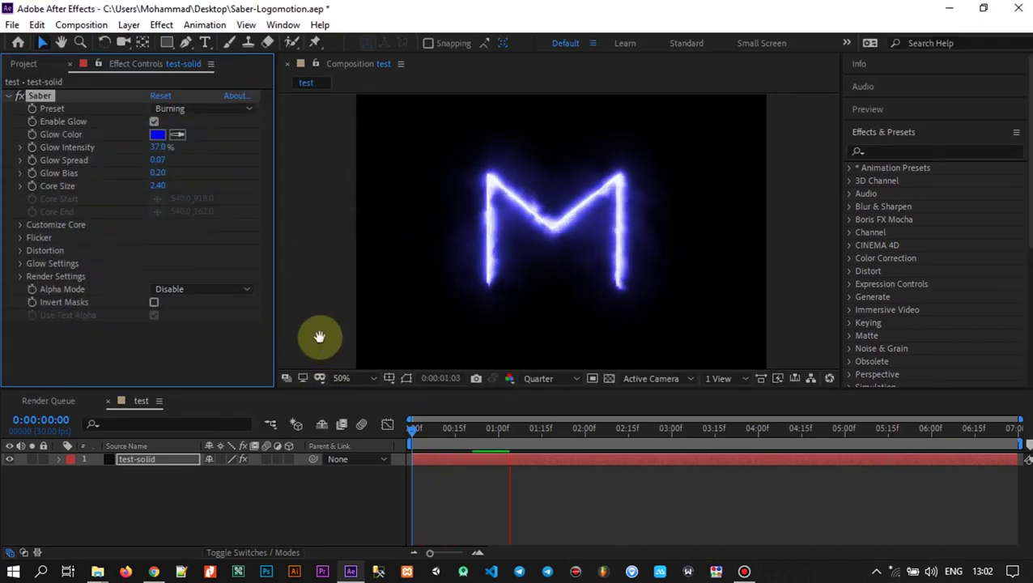
key(space)
Apply the Electric Saber preset and preview it from the first frame
click(218, 111)
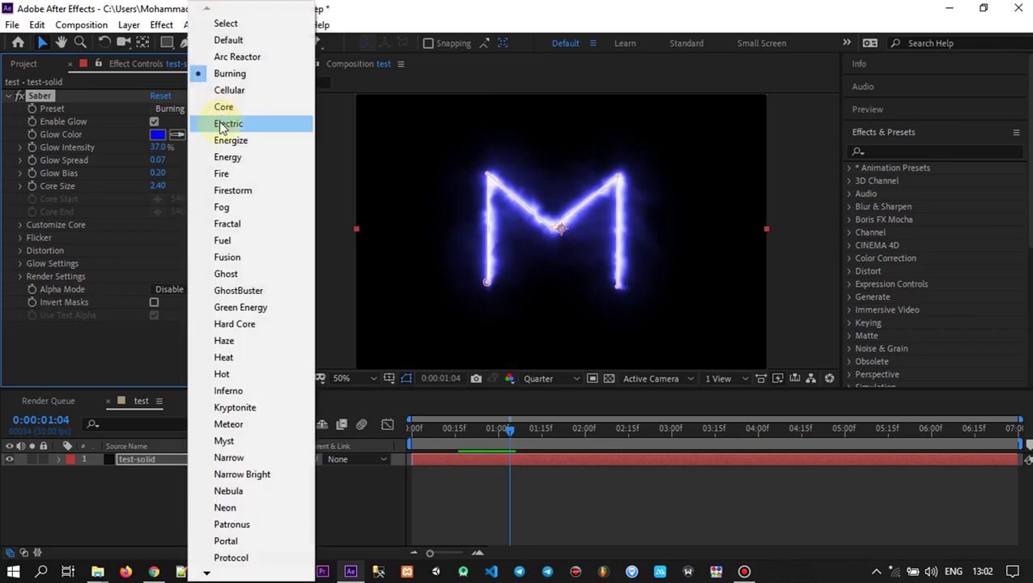
click(225, 123)
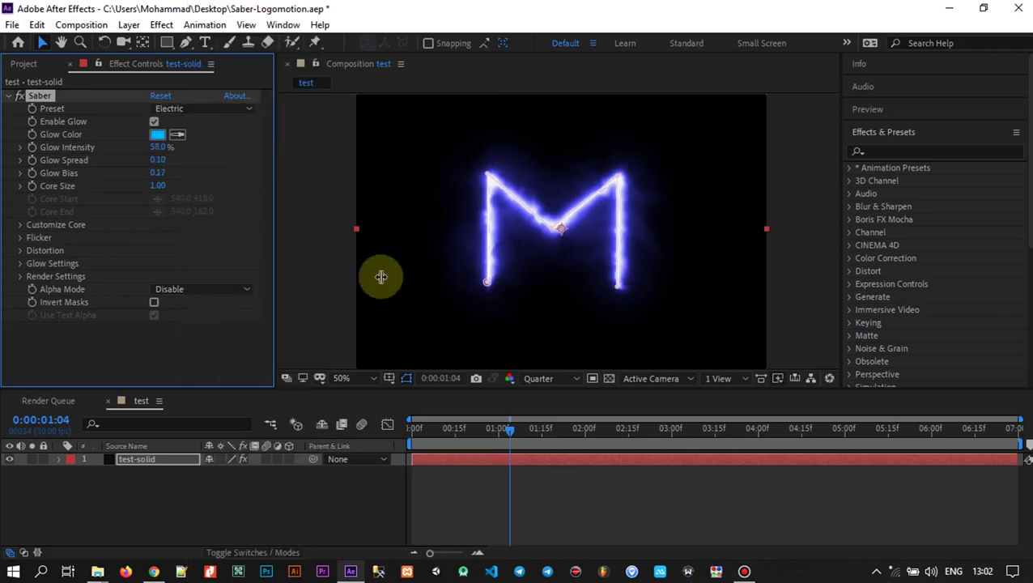
click(415, 429)
key(space)
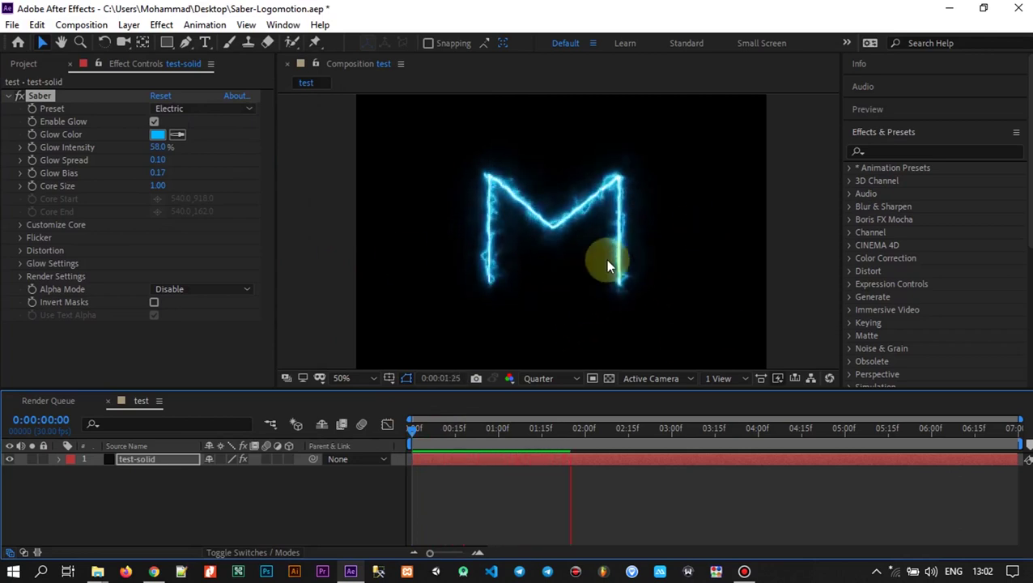
key(space)
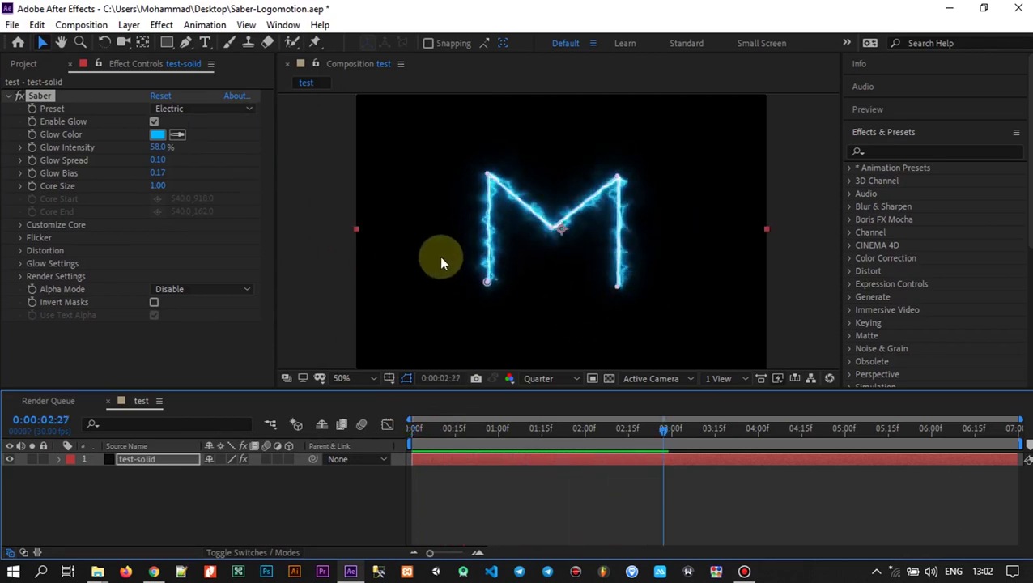
Raise the core's Start Offset to trim the M's glow and preview it
click(20, 224)
scroll(23, 223, down, 1)
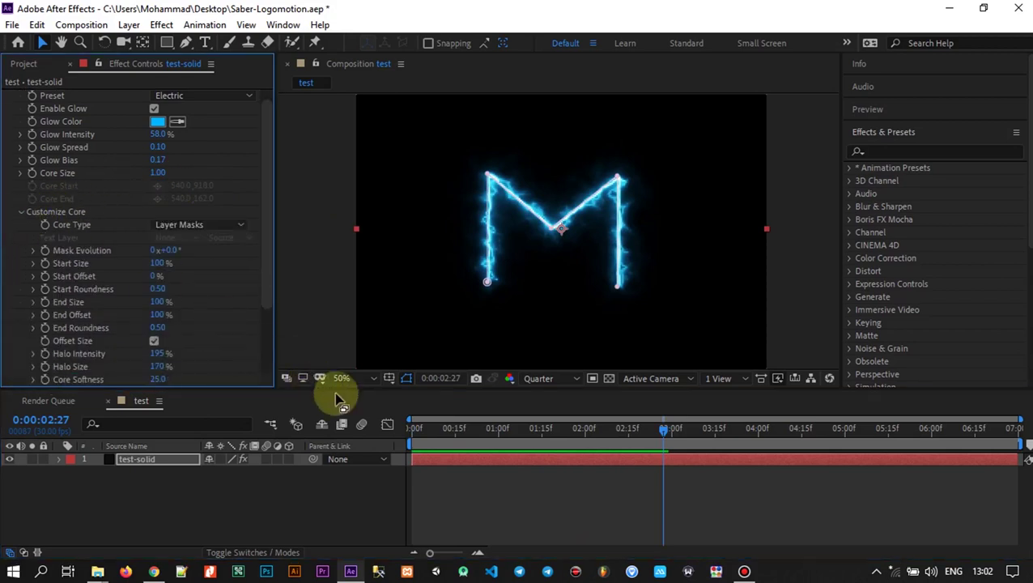
click(415, 429)
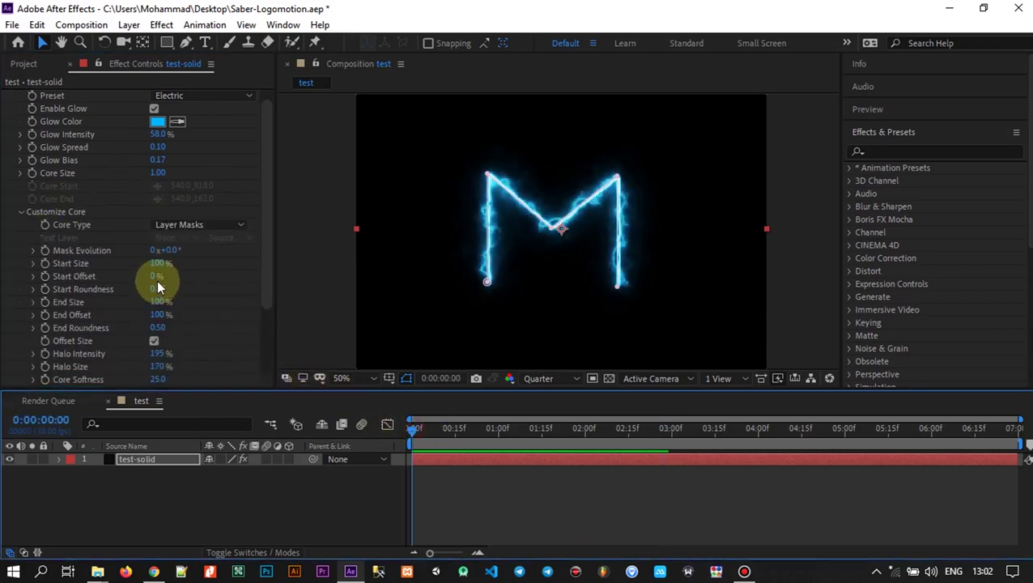
drag(156, 276, 179, 274)
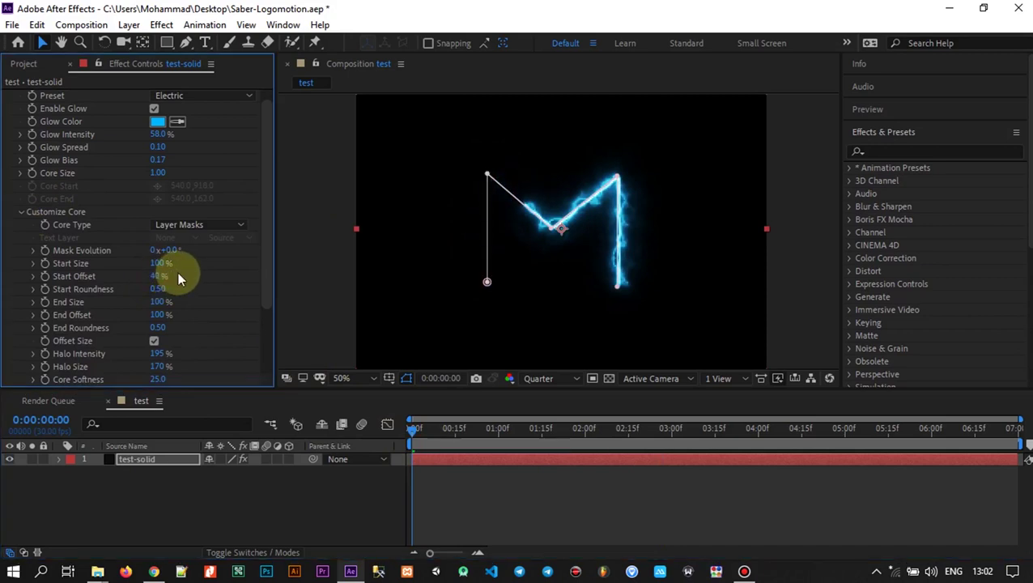
click(336, 215)
key(space)
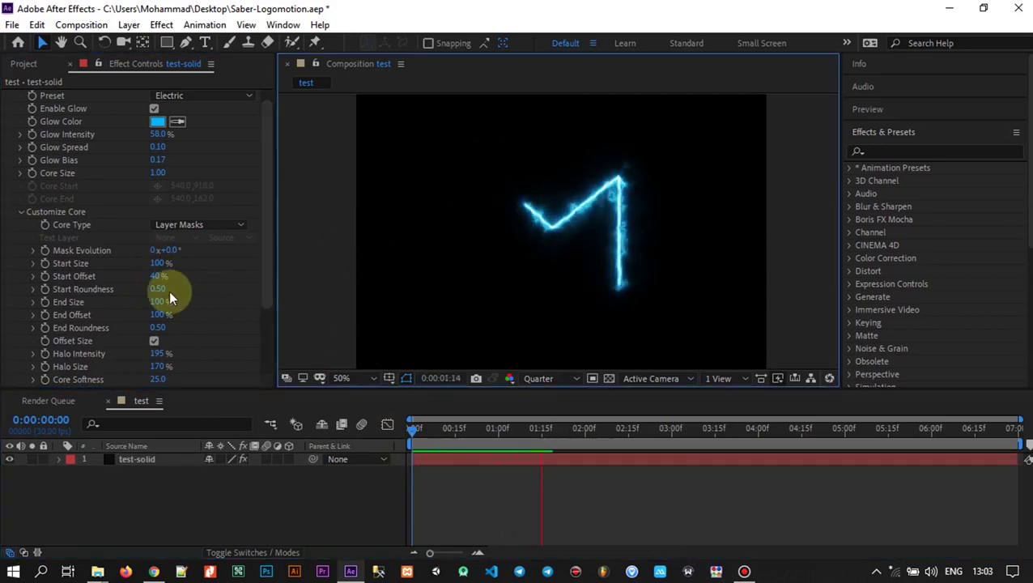
mouse_move(157, 281)
mouse_down()
mouse_move(201, 276)
mouse_move(127, 278)
mouse_move(156, 270)
mouse_up()
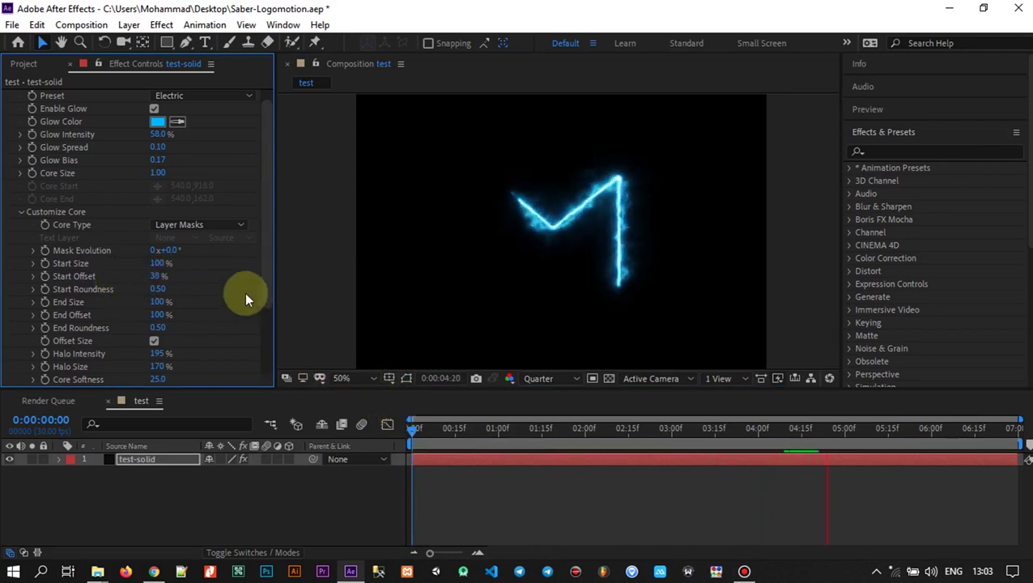
click(415, 427)
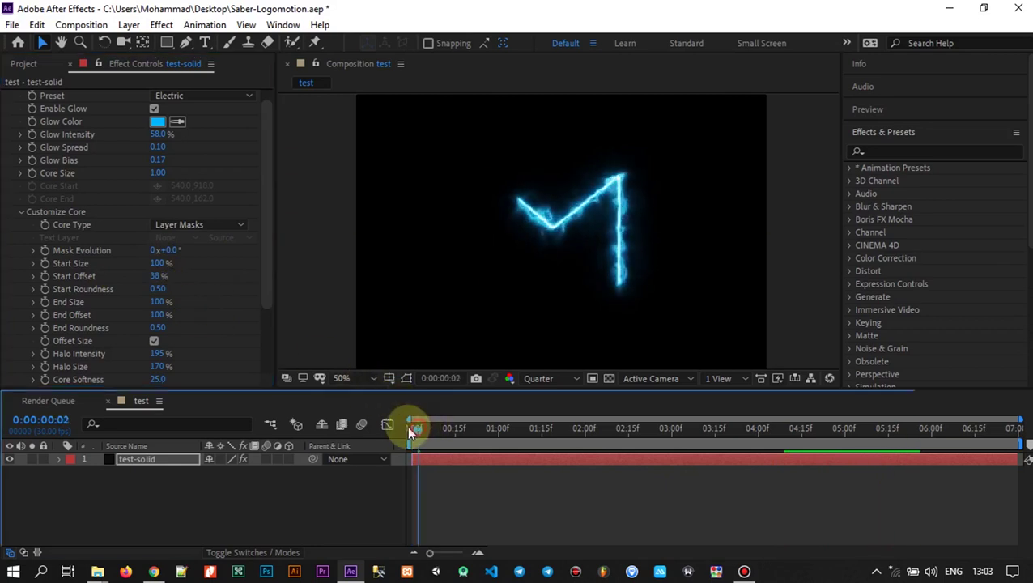
Reset Start Offset to 0% so the whole M glows, scrubbing to check
click(156, 276)
text(0)
key(Return)
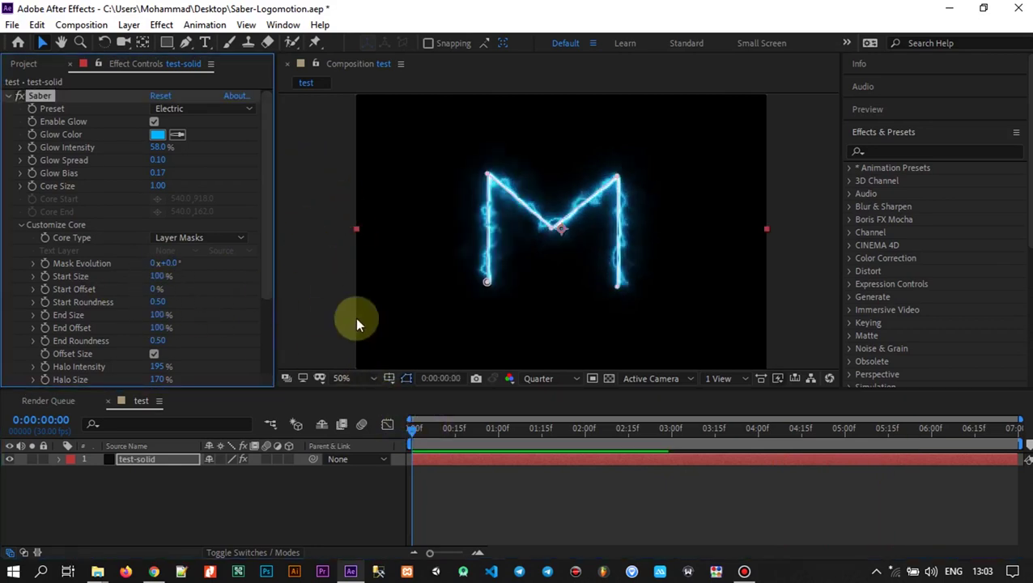
drag(410, 429, 364, 426)
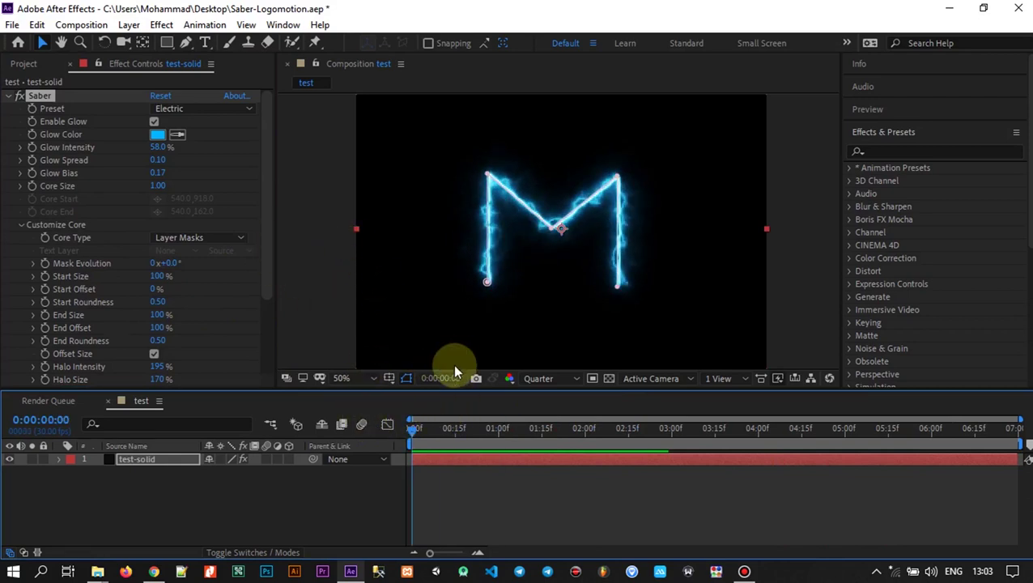
Apply Saber's Fire preset to the M and preview the fire glow
click(225, 110)
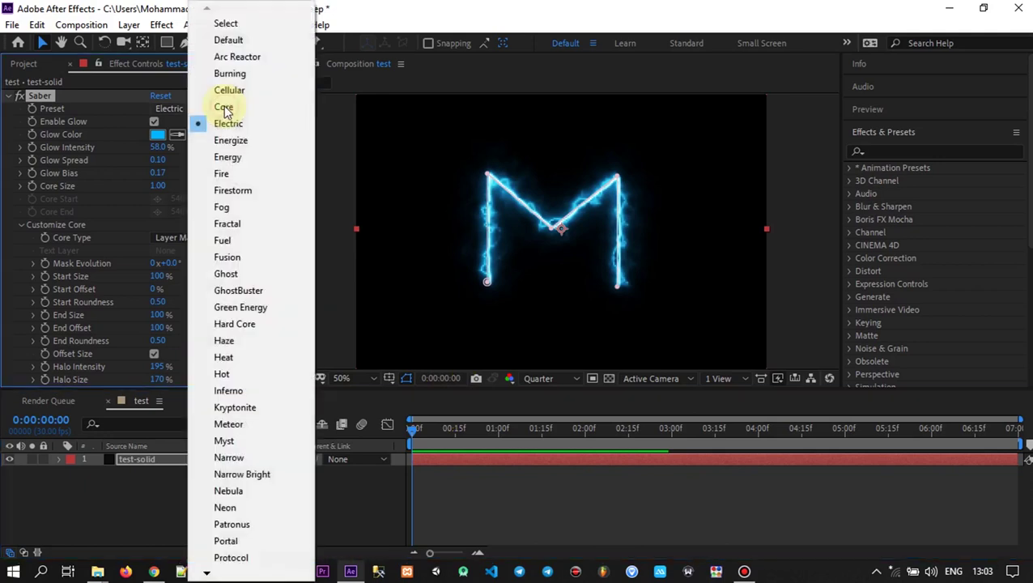
click(240, 171)
click(341, 198)
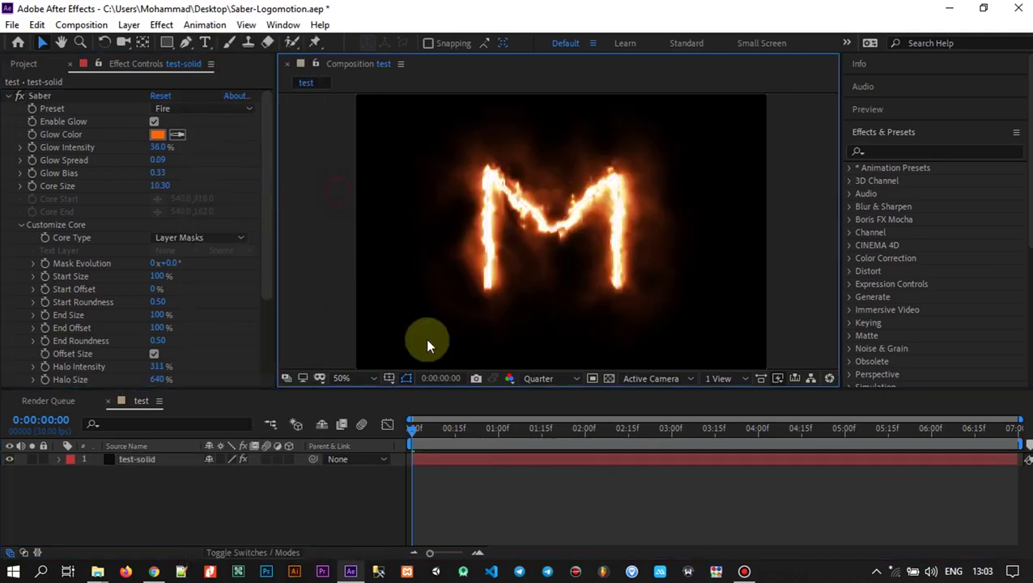
key(space)
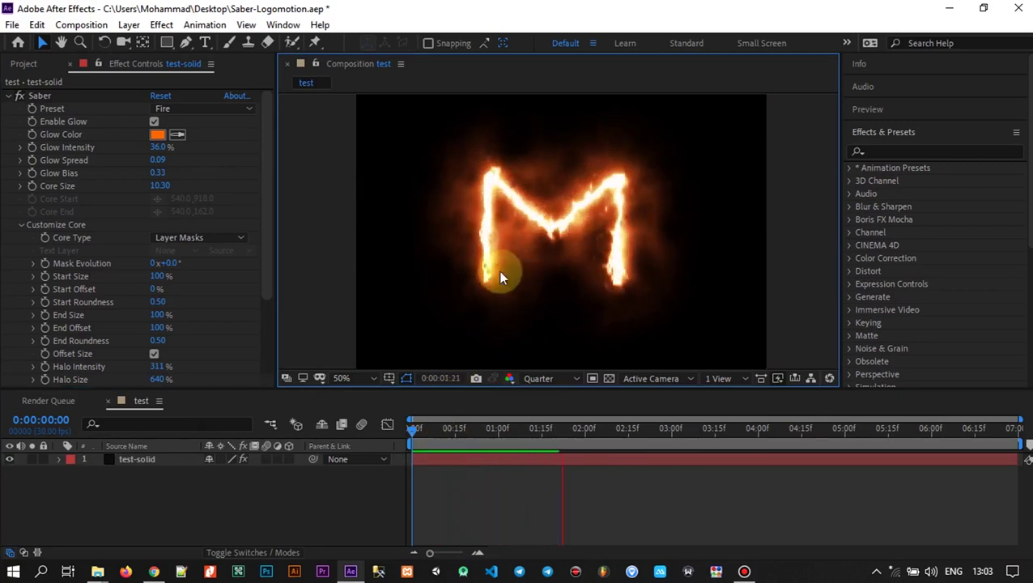
key(space)
Change the glow colour from orange FF6600 to teal-cyan and fold away Customize Core
click(157, 135)
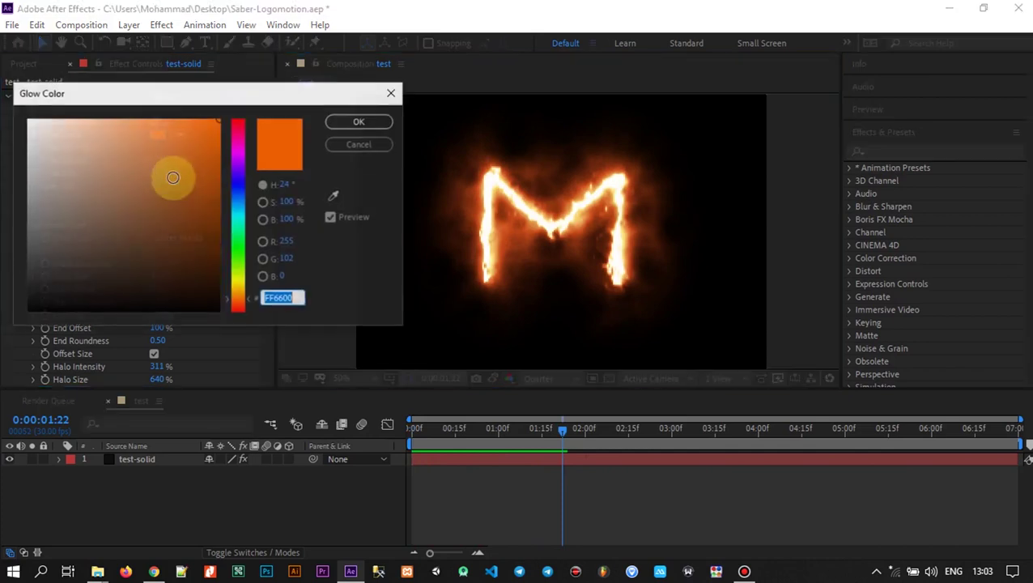
click(237, 225)
click(360, 121)
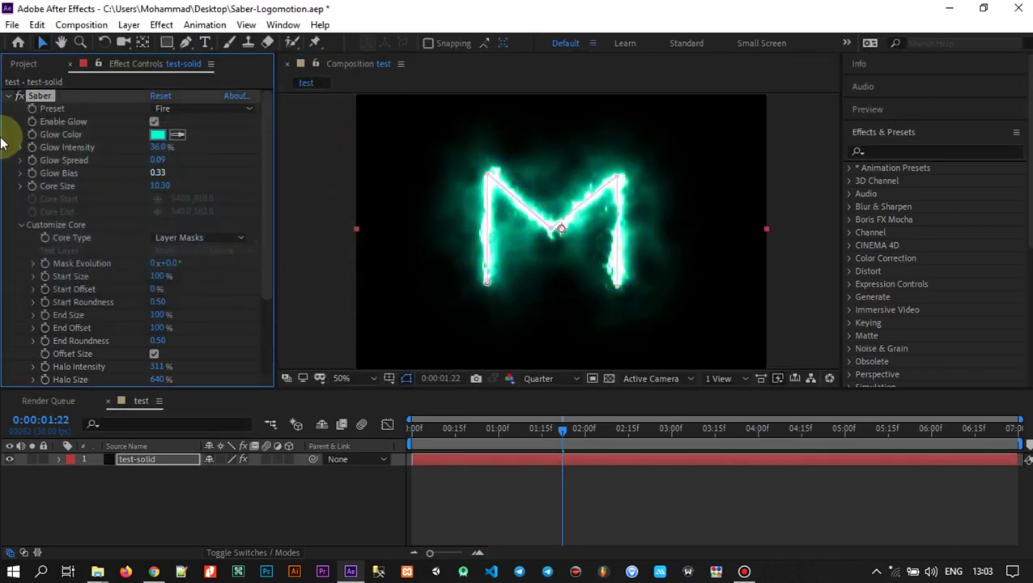
click(21, 224)
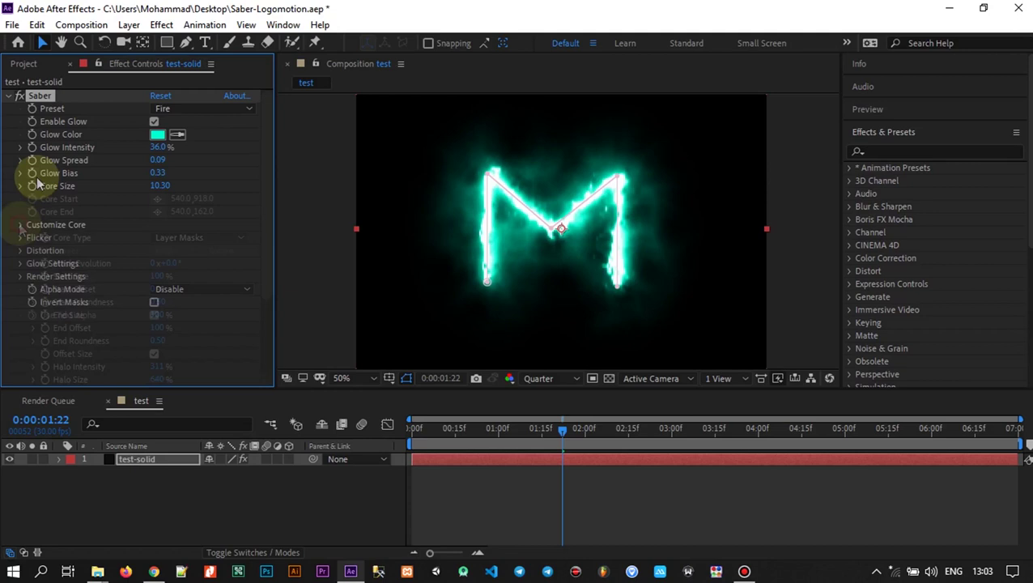
Expand Distortion > Glow Distortion and raise Wind Speed to 2.36
click(21, 251)
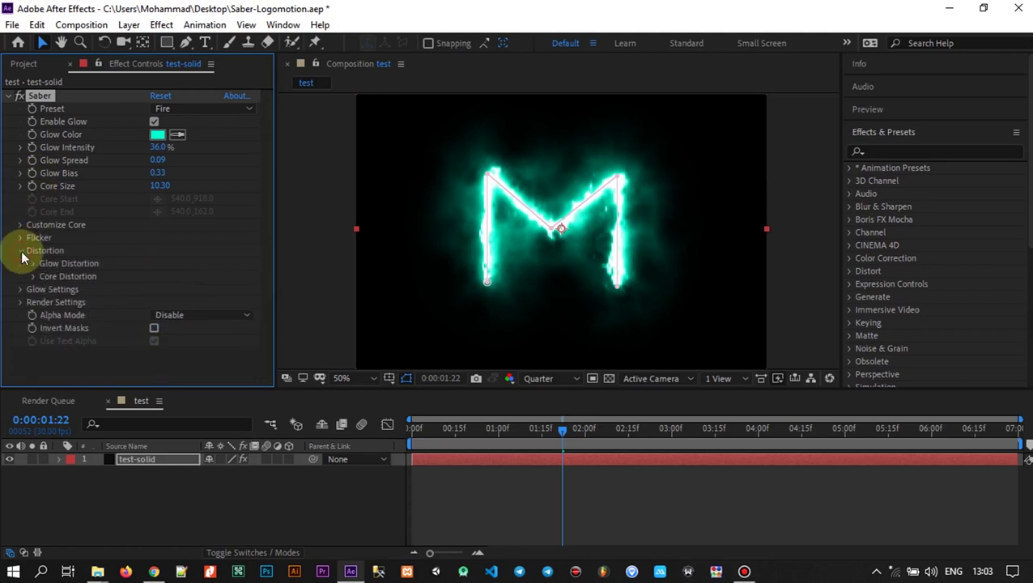
click(33, 263)
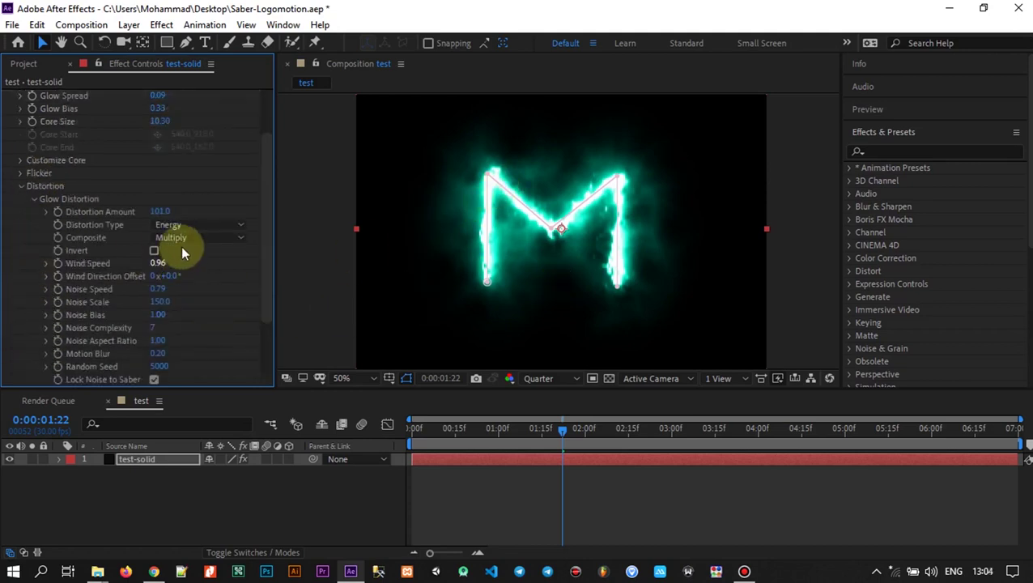
scroll(88, 225, down, 5)
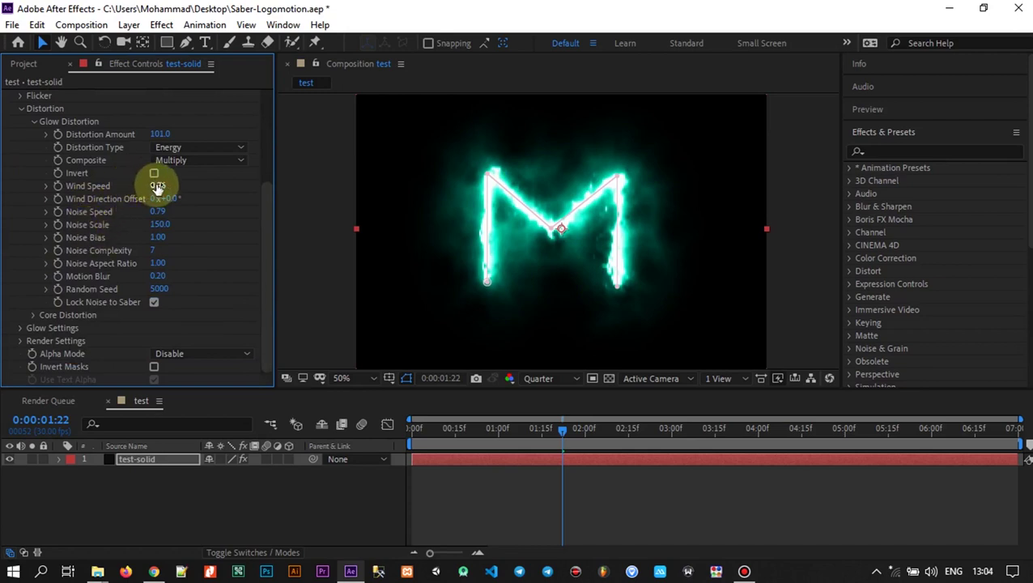
drag(157, 186, 250, 186)
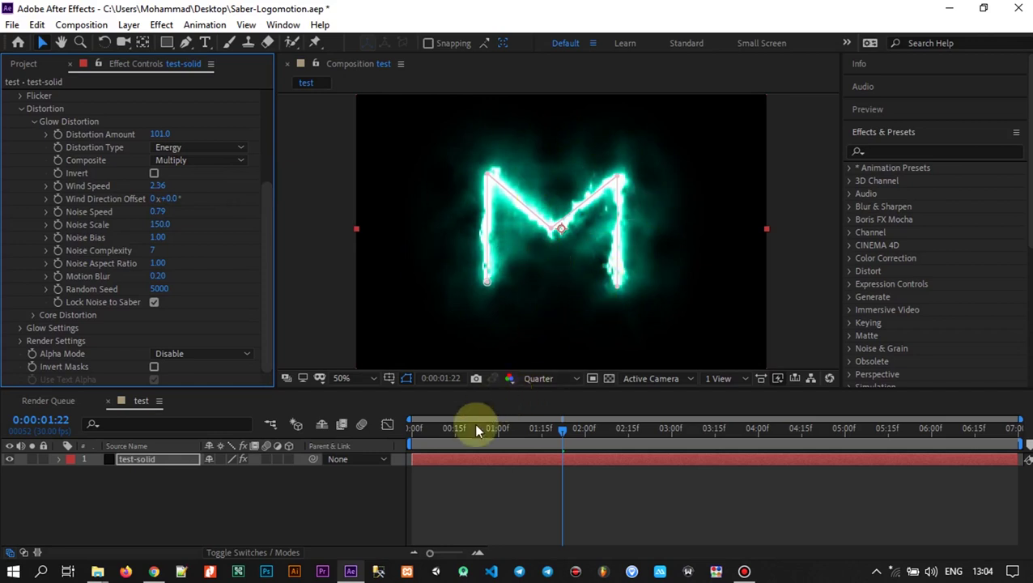
At frame 0, set Glow Noise Scale to 173.0 and Noise Bias to 3.00
click(412, 429)
click(140, 198)
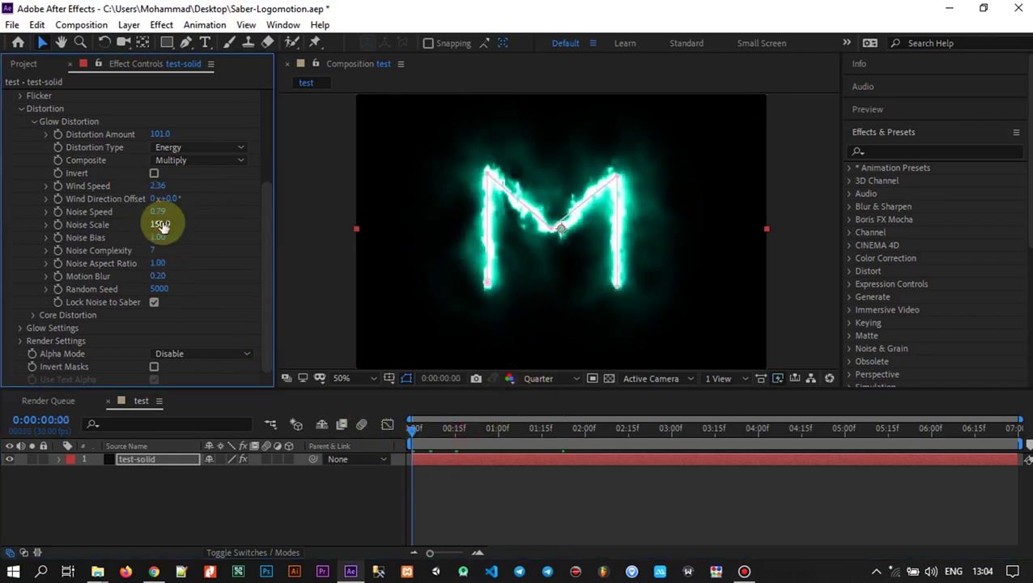
drag(165, 231, 93, 224)
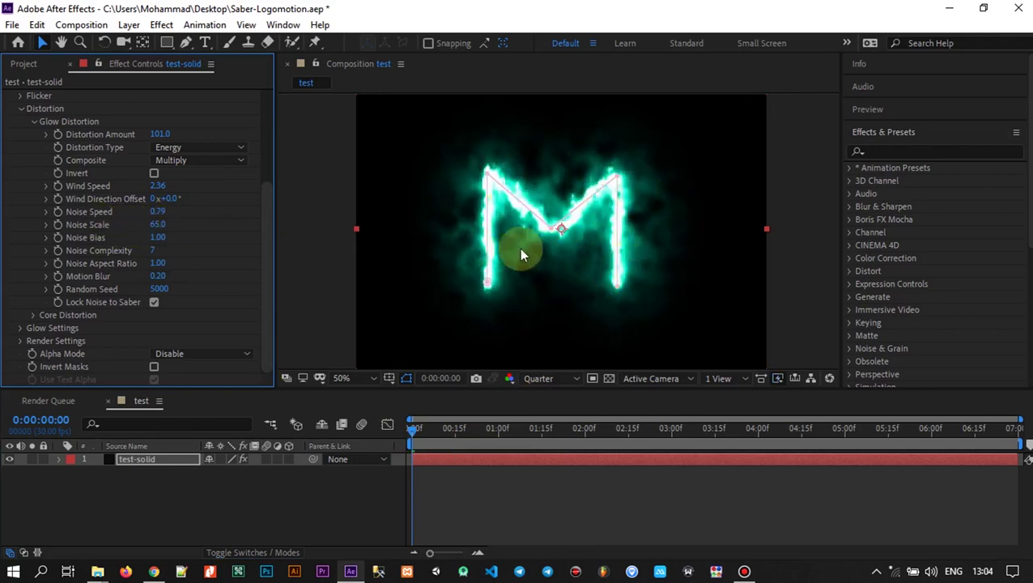
drag(161, 223, 233, 222)
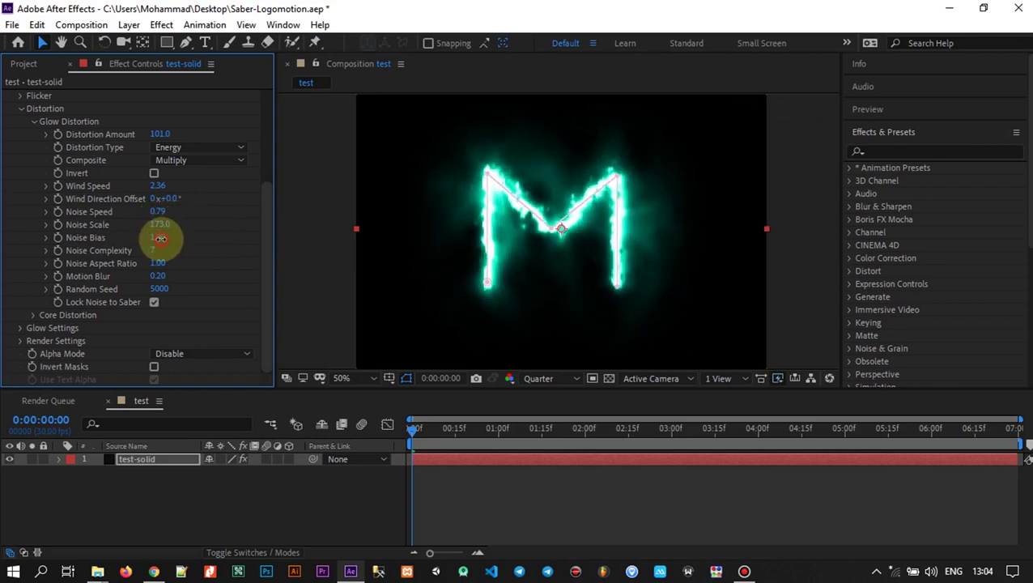
drag(170, 235, 203, 235)
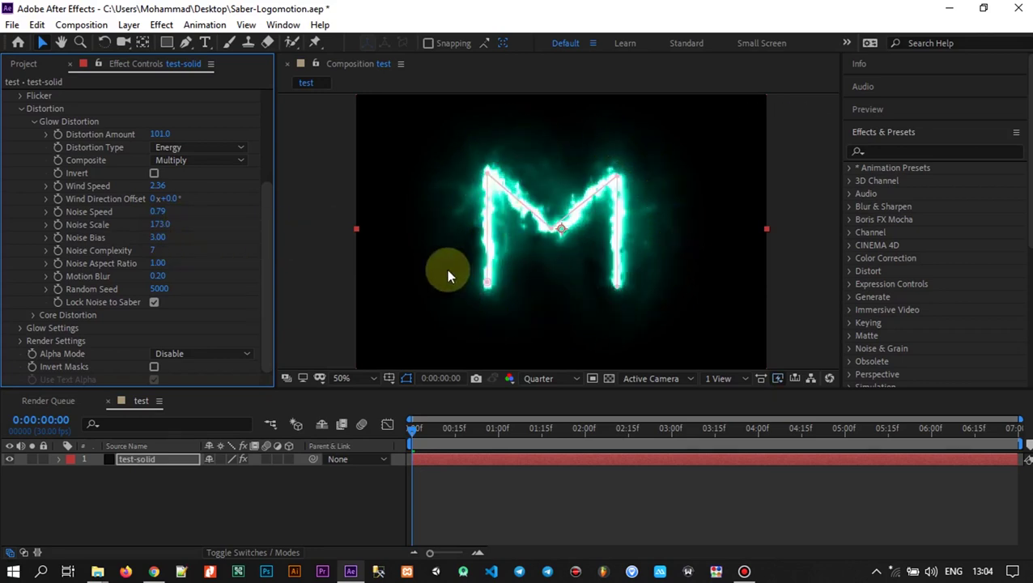
click(561, 378)
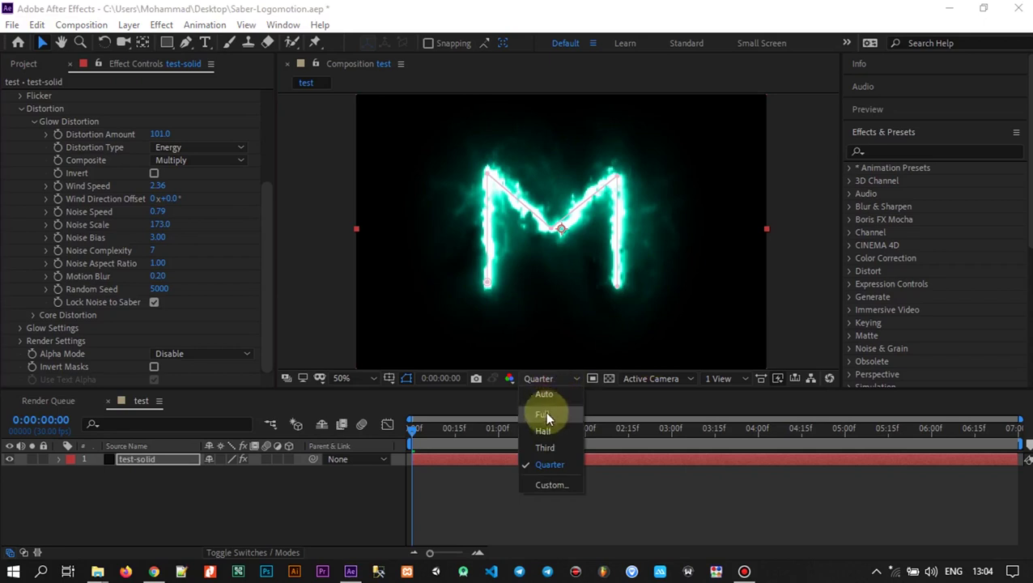
Set preview resolution to Half and try Motion Blur at 10.00, then settle on 0.00
click(548, 413)
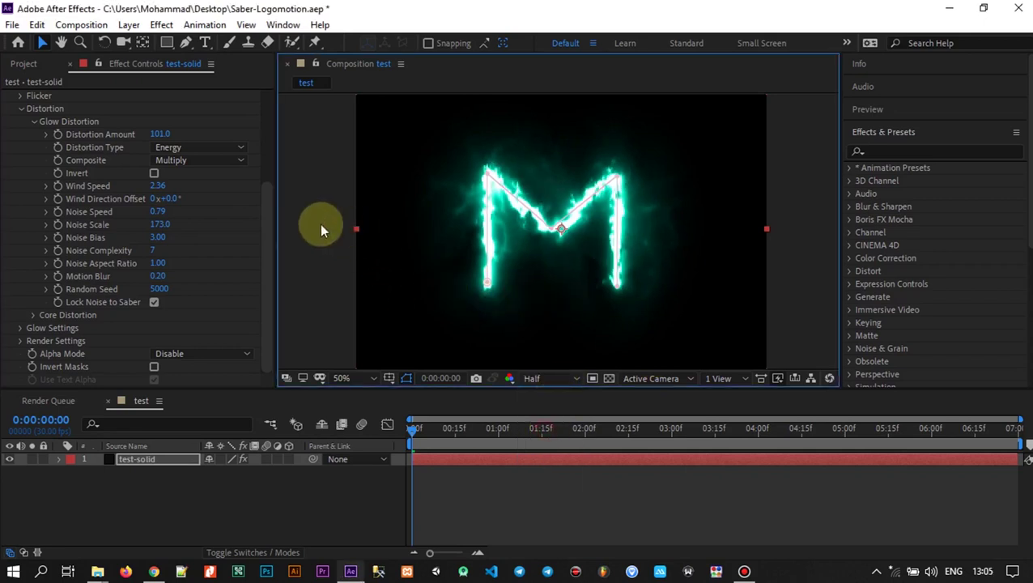
click(172, 231)
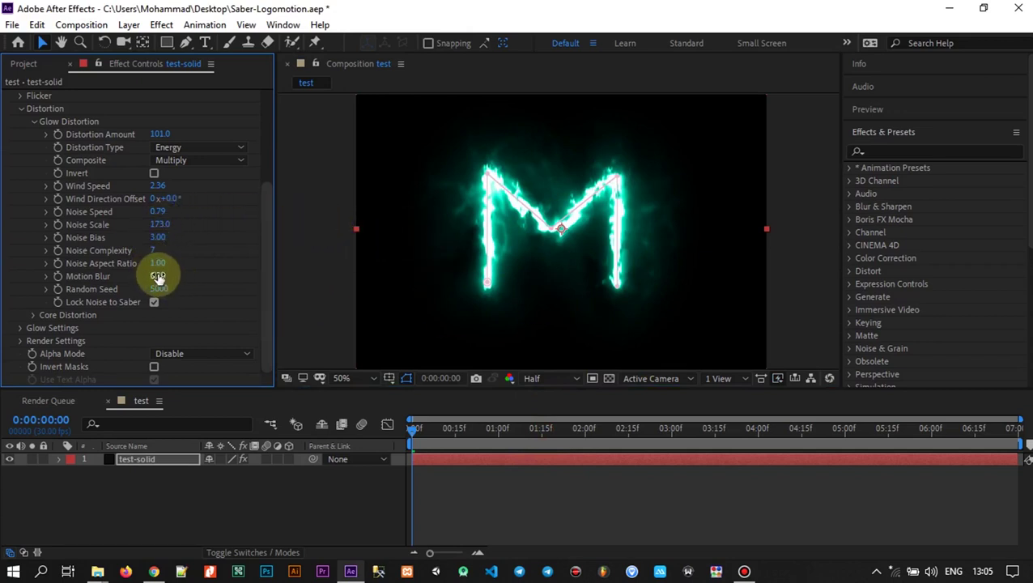
drag(158, 276, 409, 245)
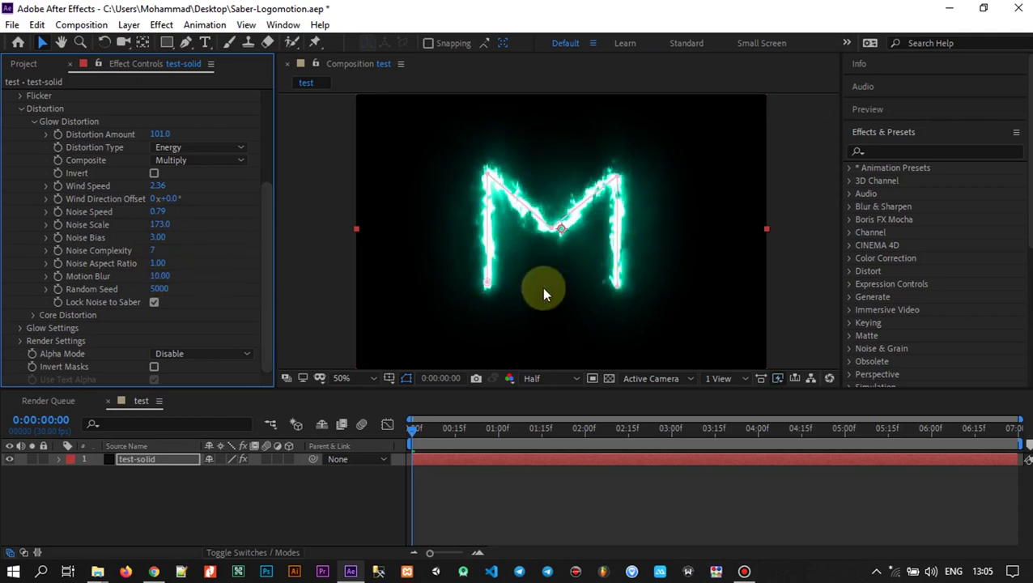
drag(160, 276, 156, 280)
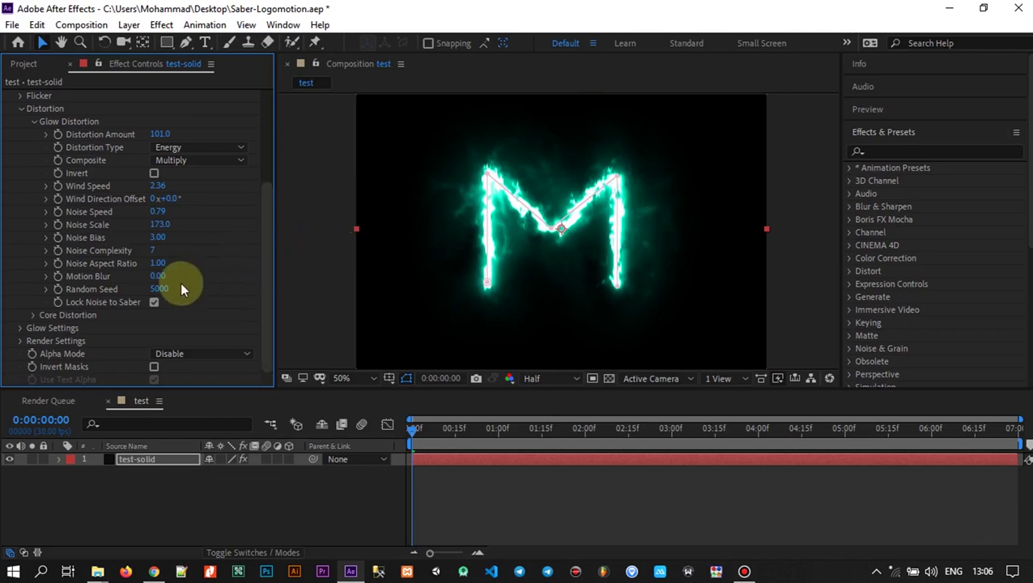
Test the Smoke and Fluid distortion types, keep Energy, and set Distortion Amount to 185.0
click(218, 147)
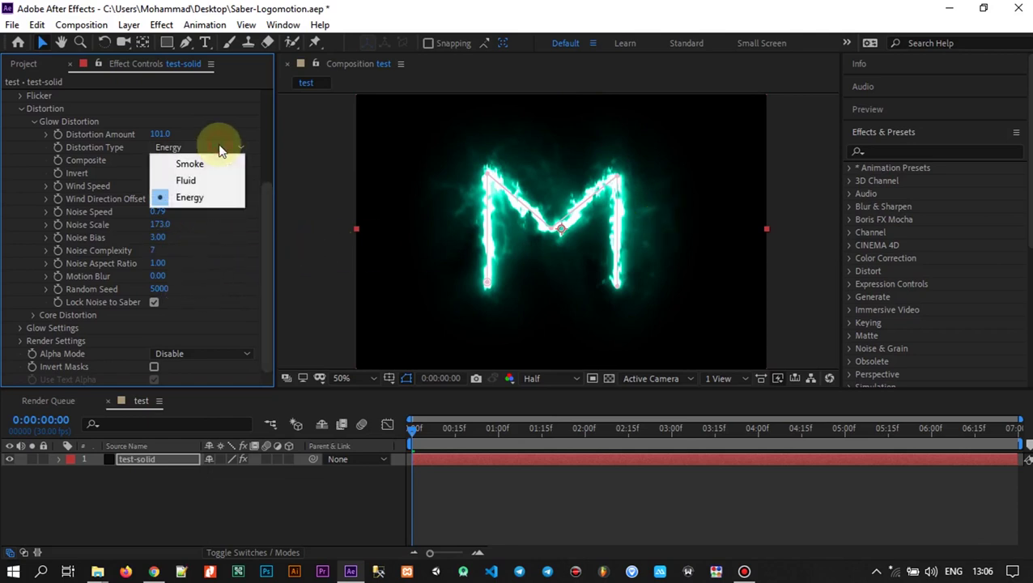
click(209, 165)
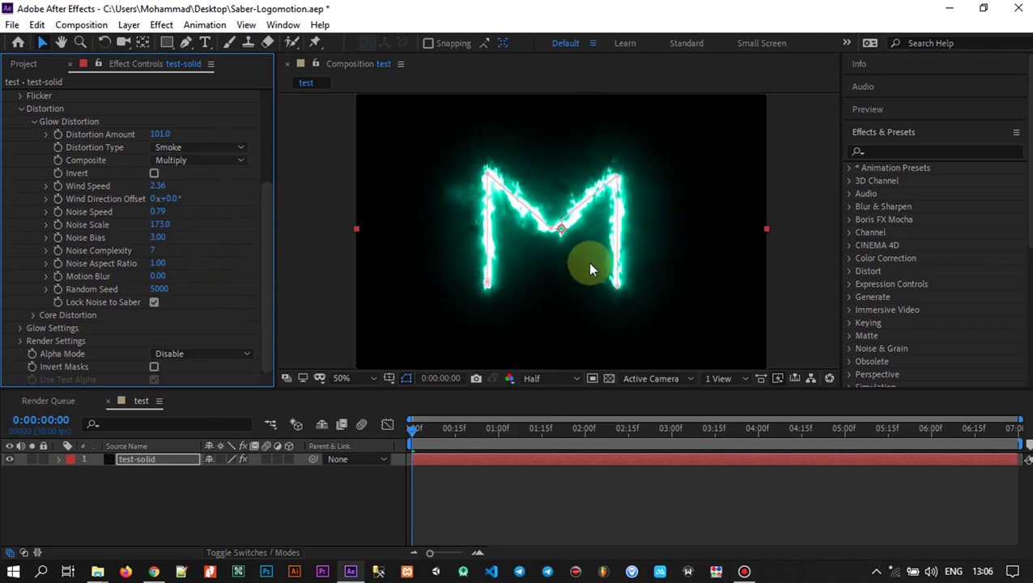
click(218, 147)
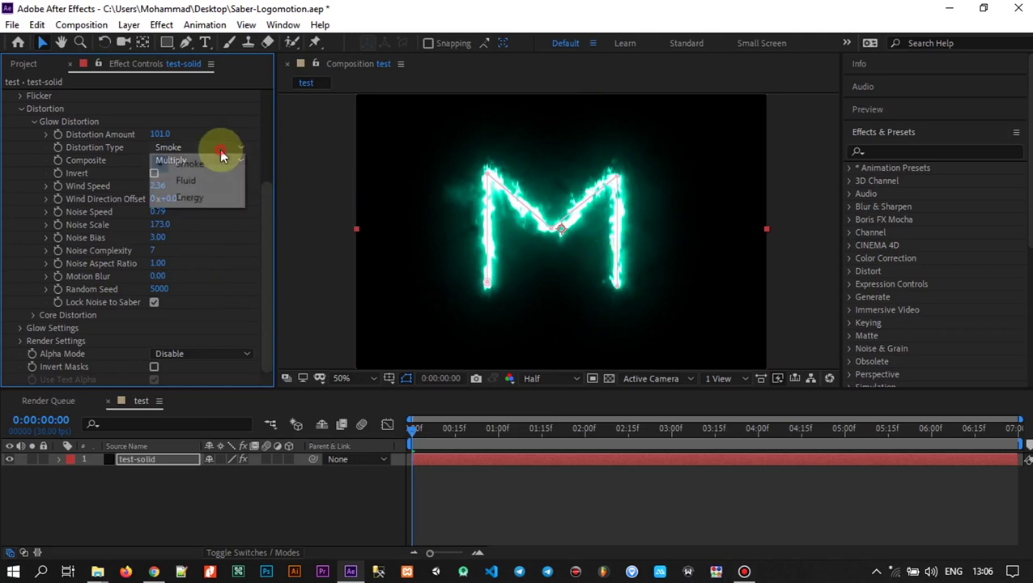
click(202, 178)
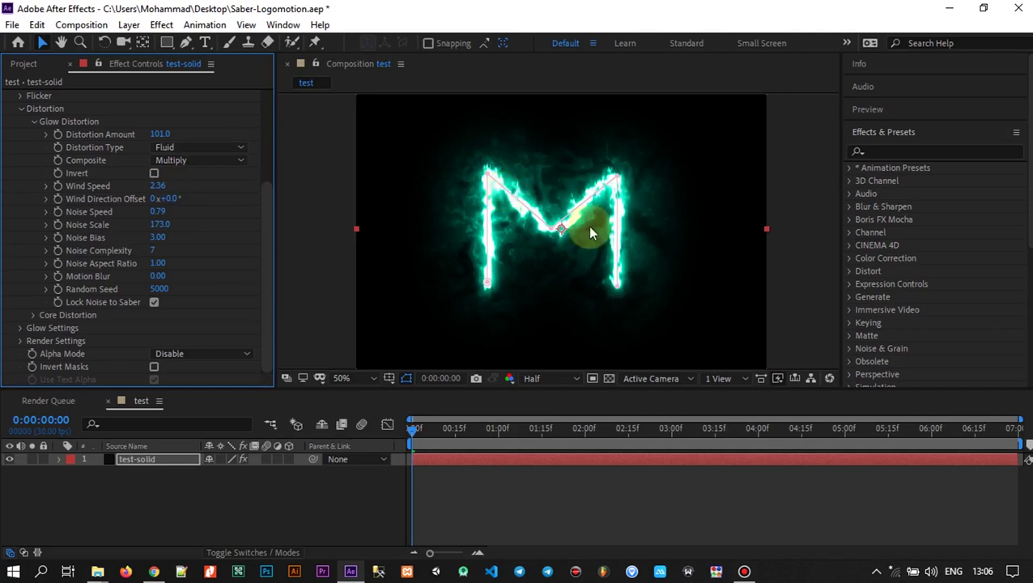
click(219, 147)
click(204, 198)
scroll(124, 248, up, 5)
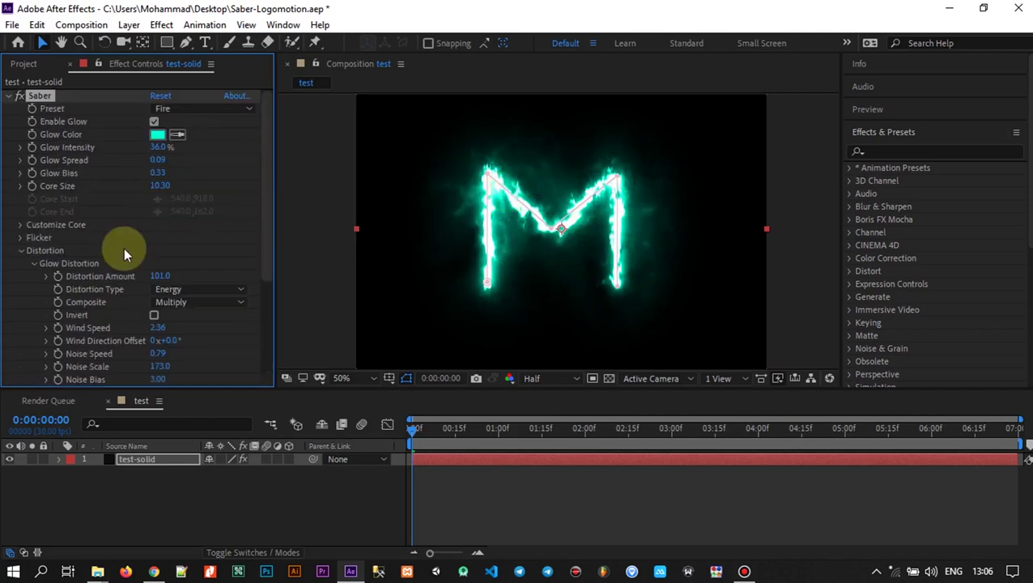
scroll(193, 180, down, 3)
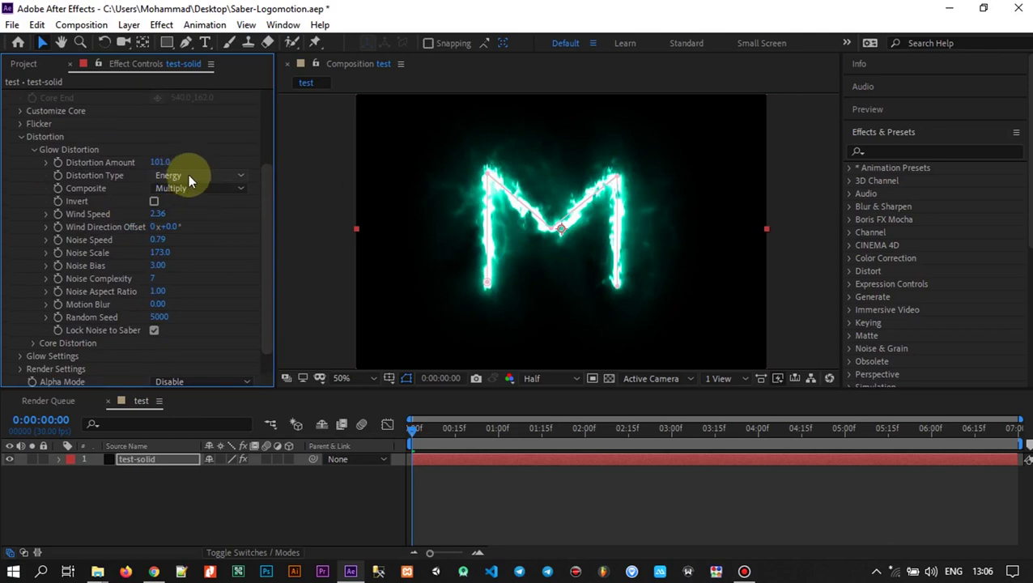
mouse_move(163, 167)
mouse_down()
mouse_move(221, 162)
mouse_move(122, 168)
mouse_up()
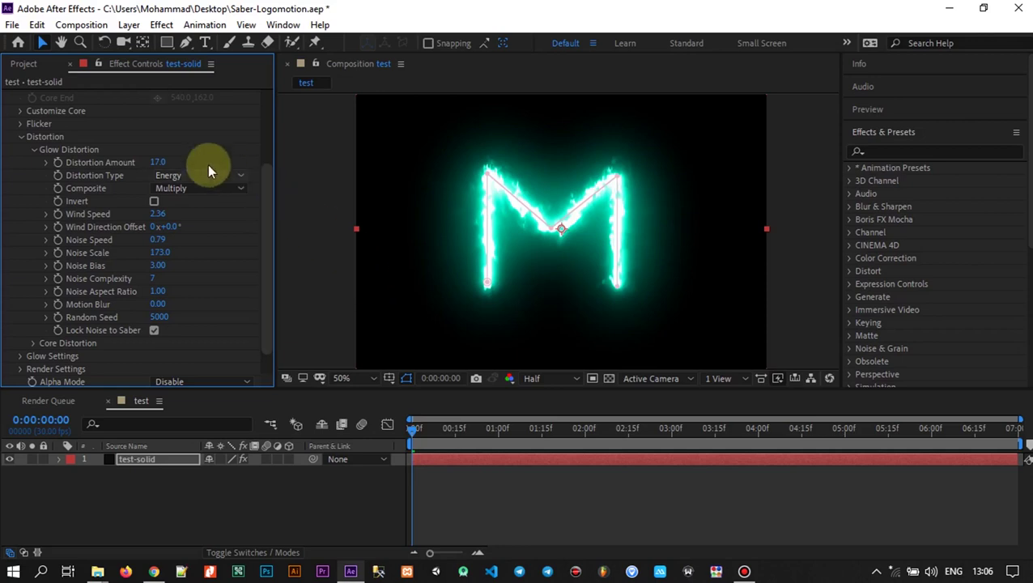
drag(163, 163, 323, 161)
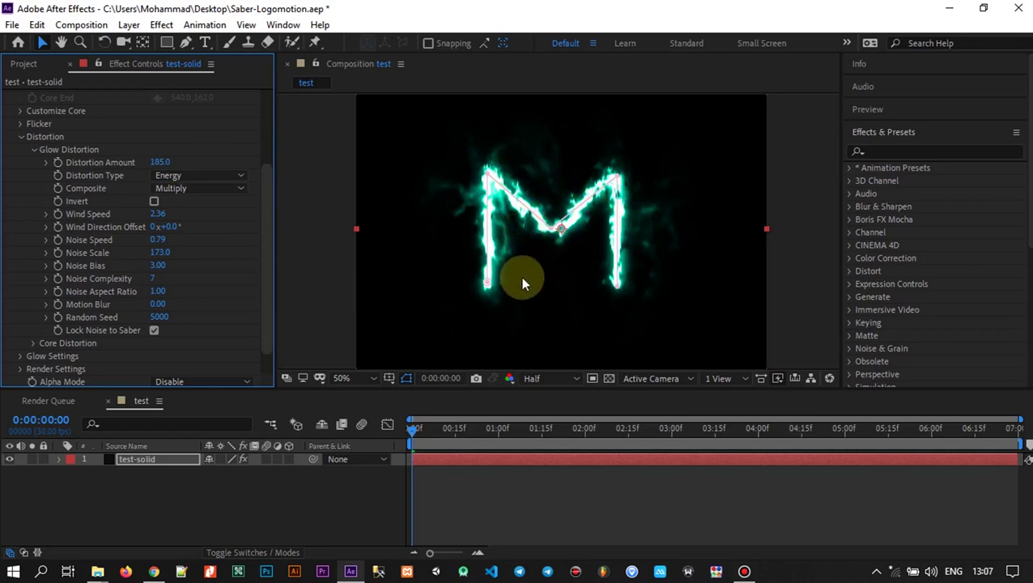
Set the viewer to Quarter resolution and play the glow animation, stopping at 0:00:05:21
click(548, 383)
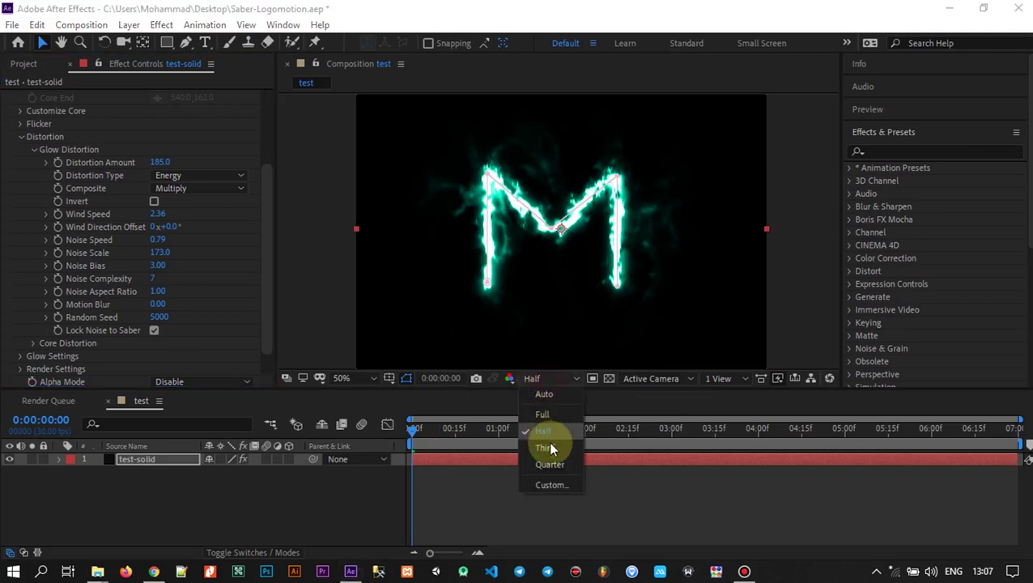
click(541, 462)
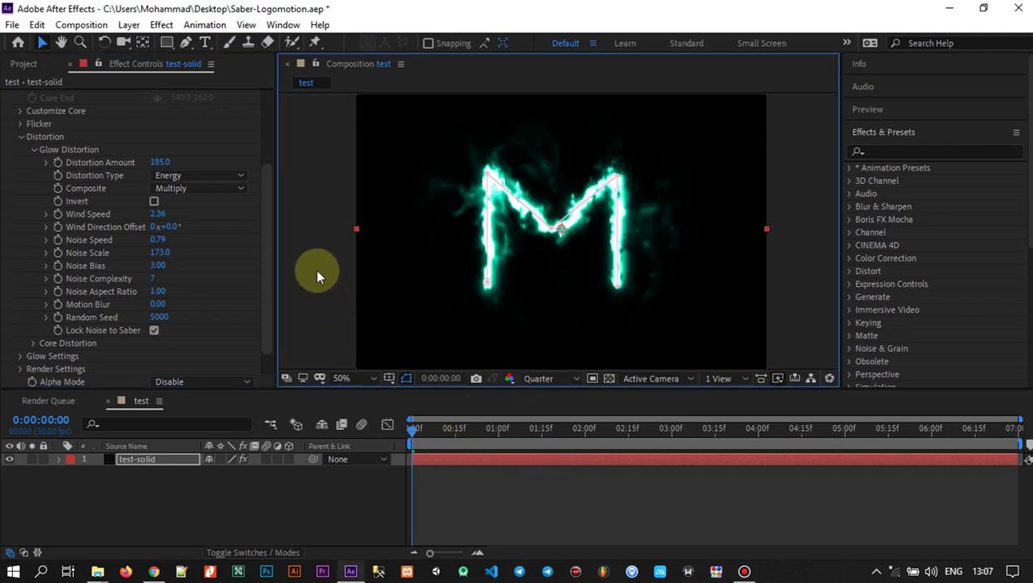
key(space)
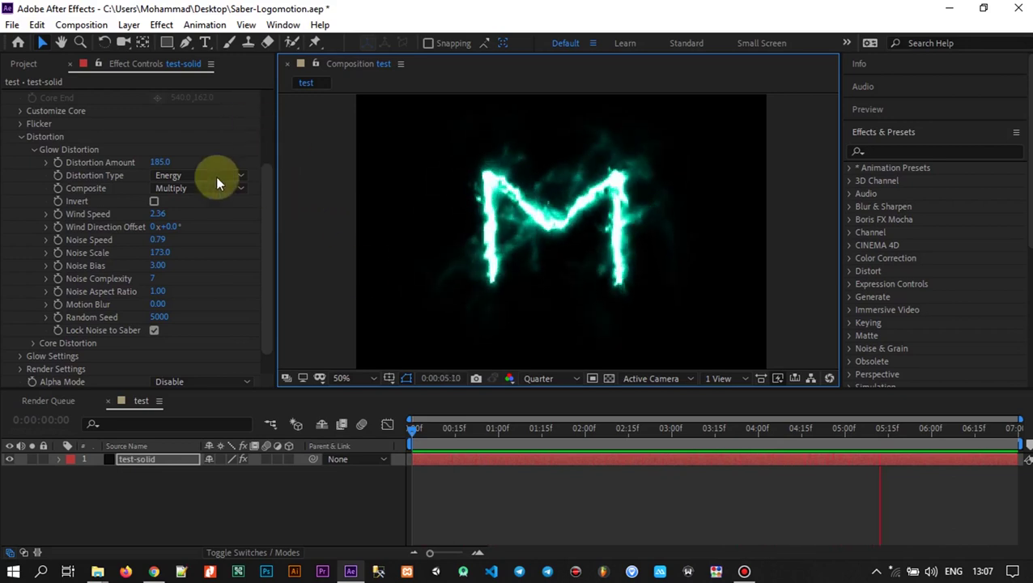
key(space)
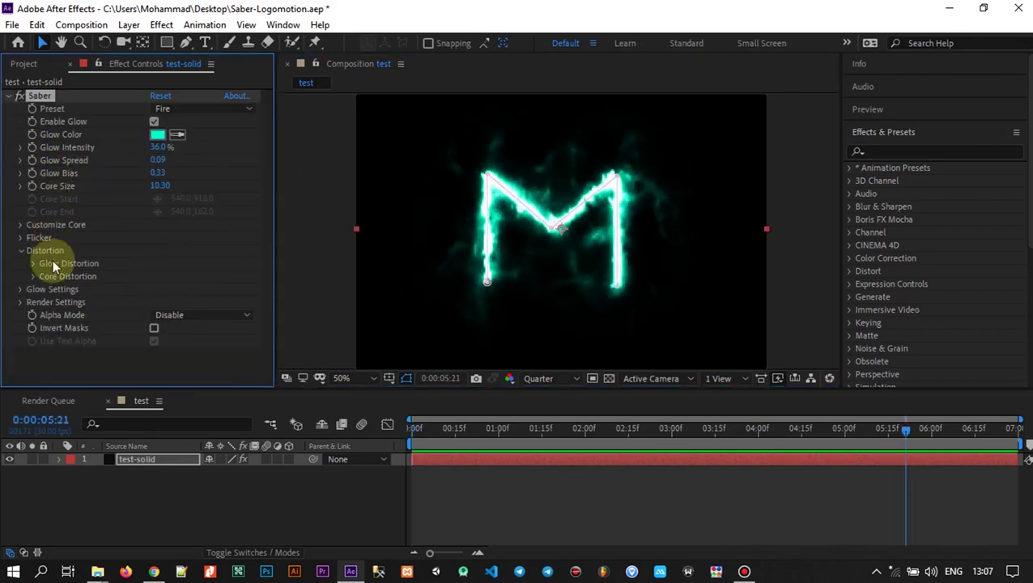
click(32, 277)
scroll(90, 294, down, 3)
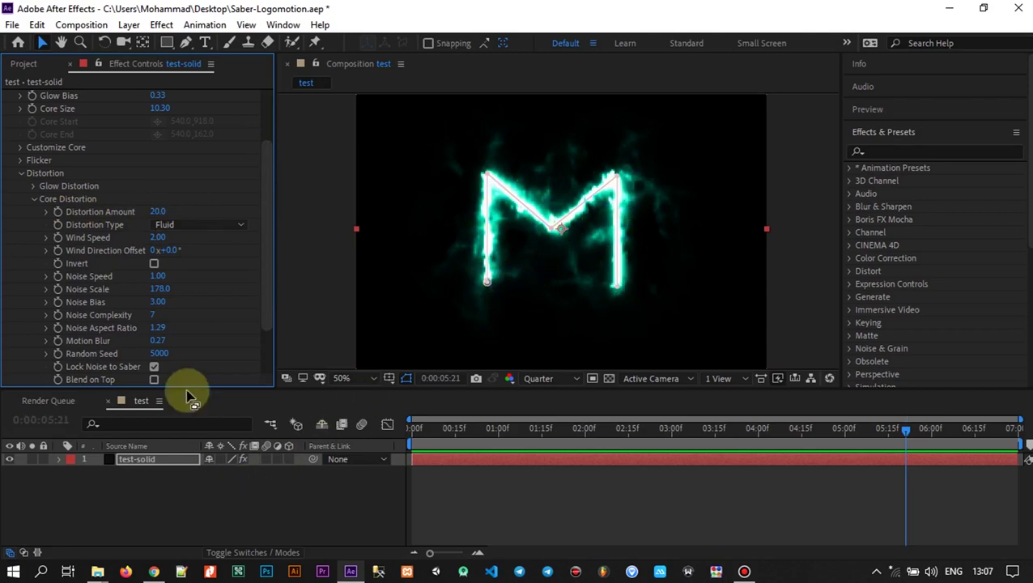
click(158, 211)
drag(158, 211, 307, 209)
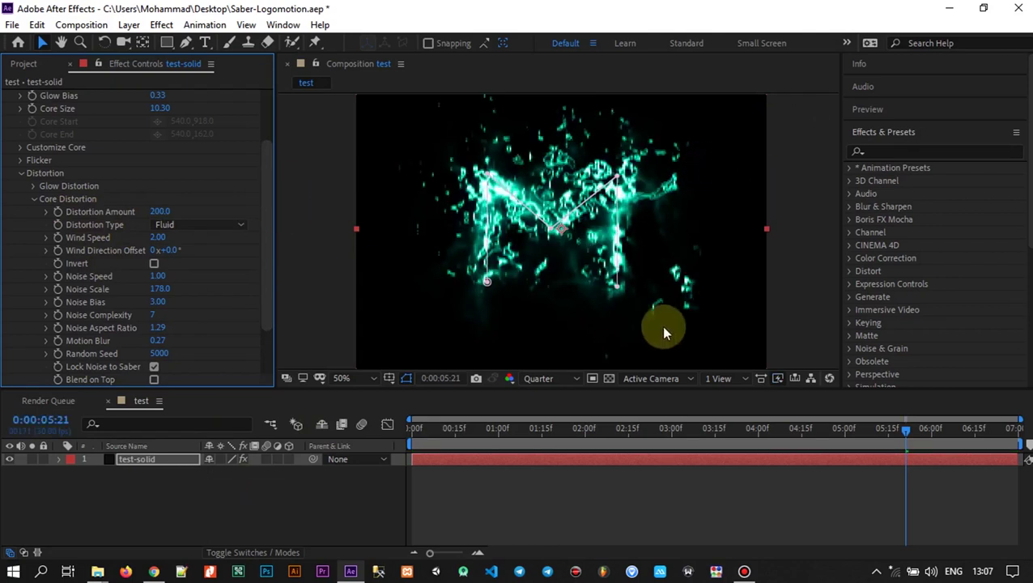
click(538, 378)
click(543, 430)
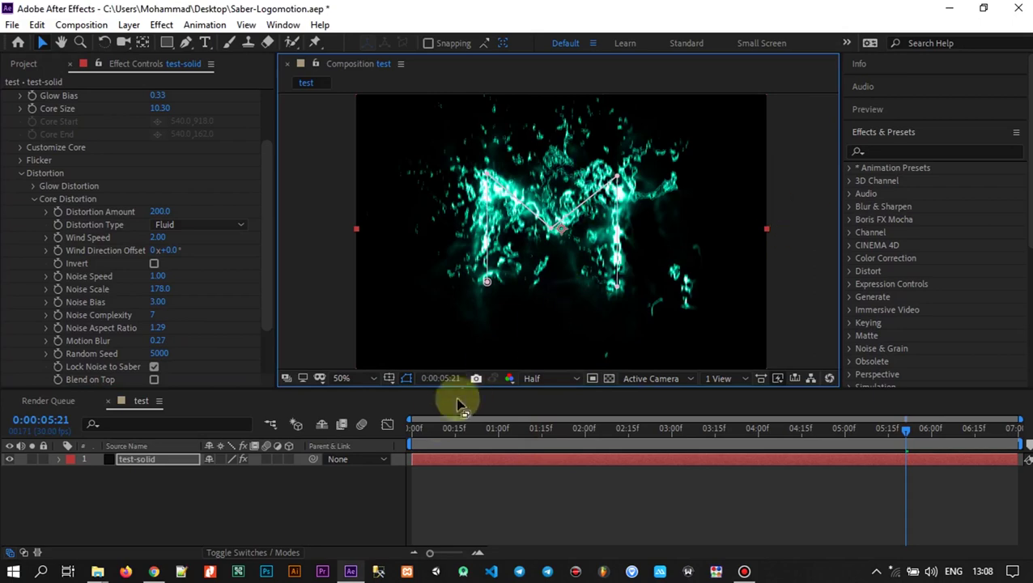
click(412, 430)
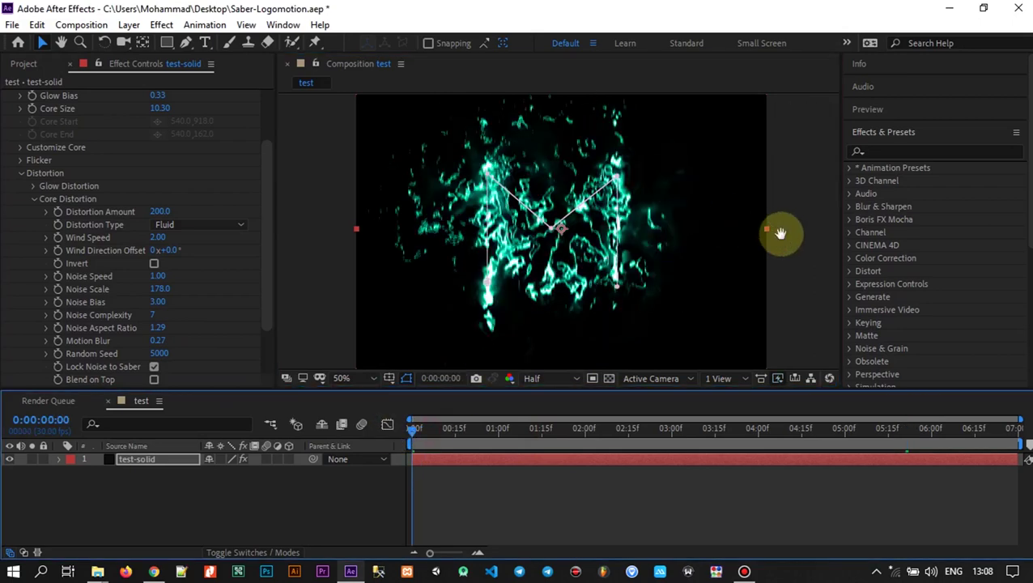
key(ctrl+s)
key(space)
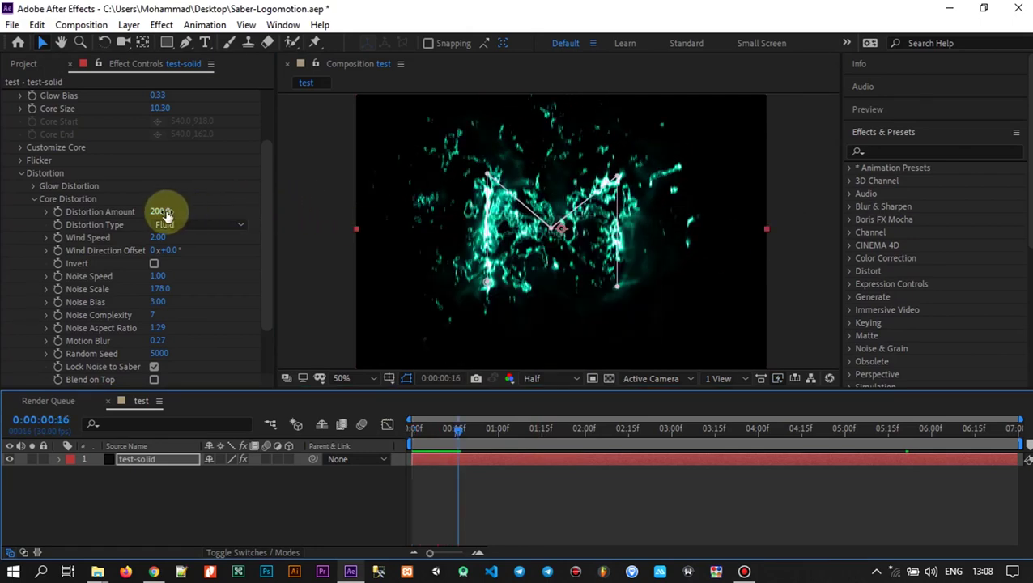
drag(166, 213, 13, 212)
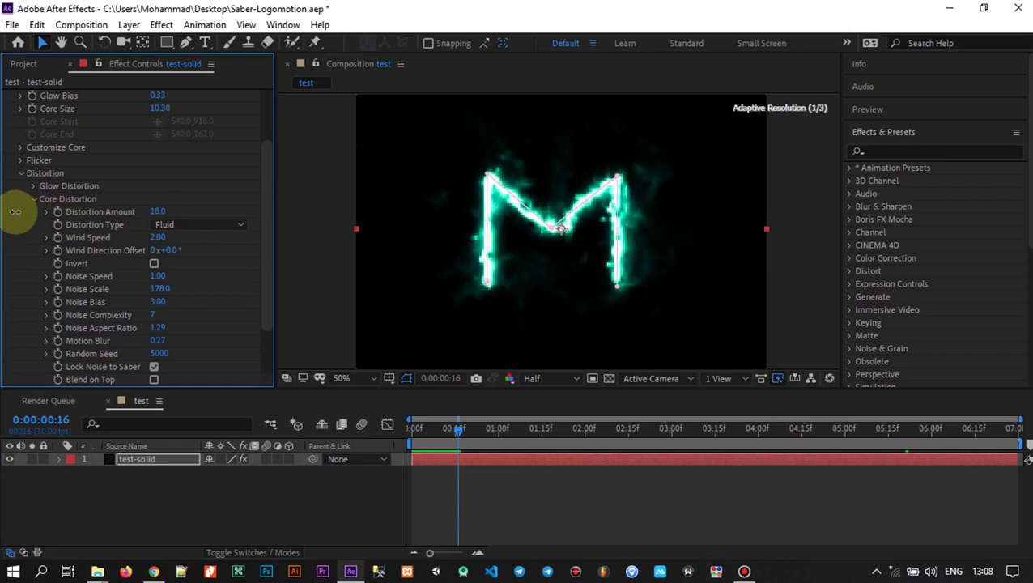
click(411, 428)
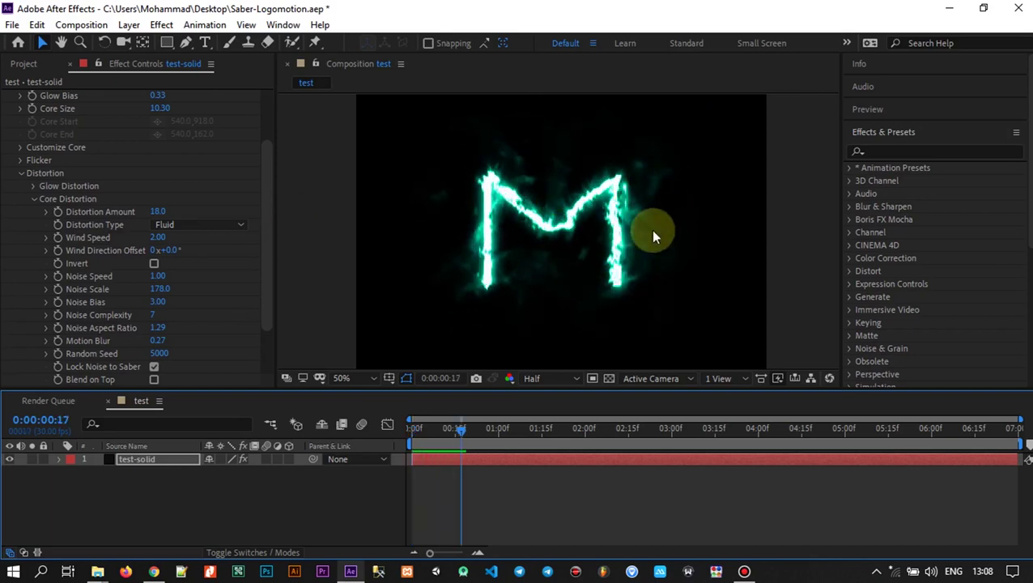
key(space)
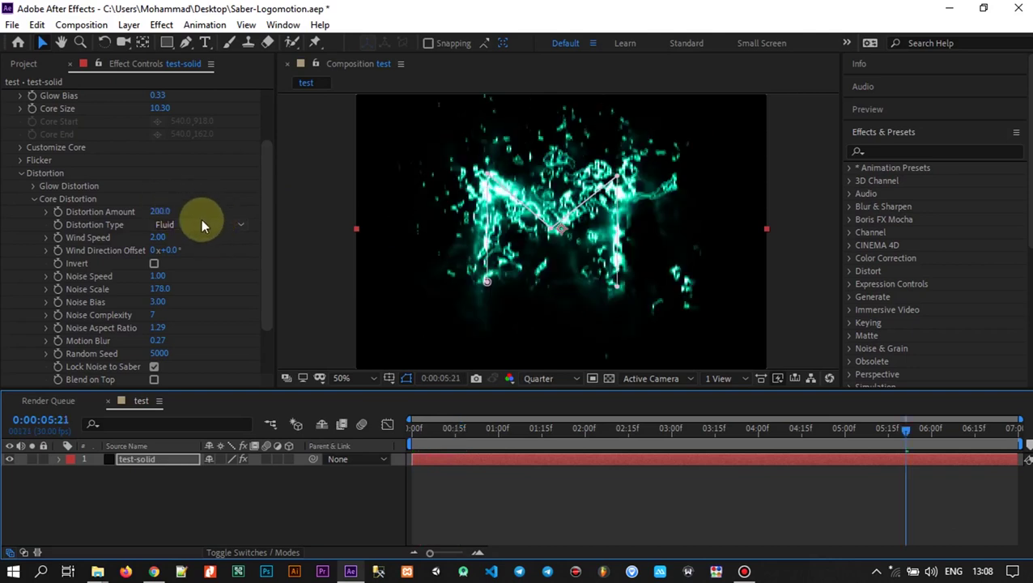
Set Core Distortion Amount to 20, try Smoke, switch to Energy, and preview from frame 0
click(171, 212)
text(20)
key(Return)
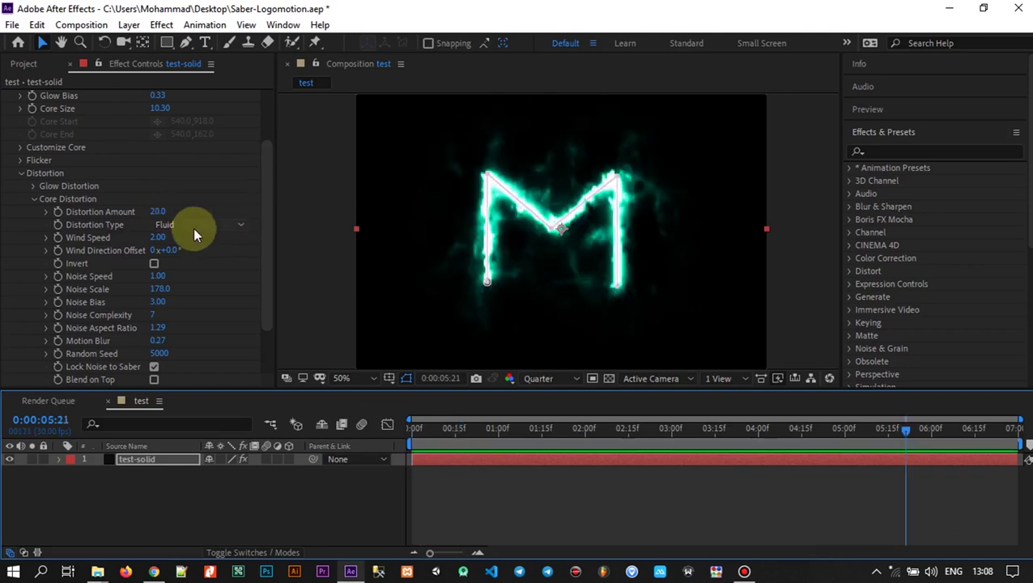
click(177, 224)
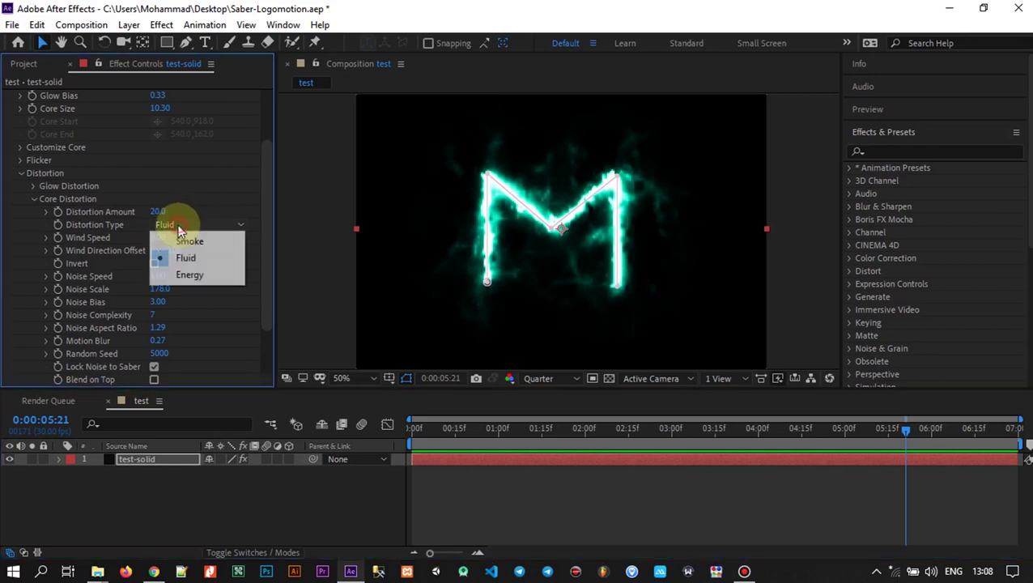
click(183, 234)
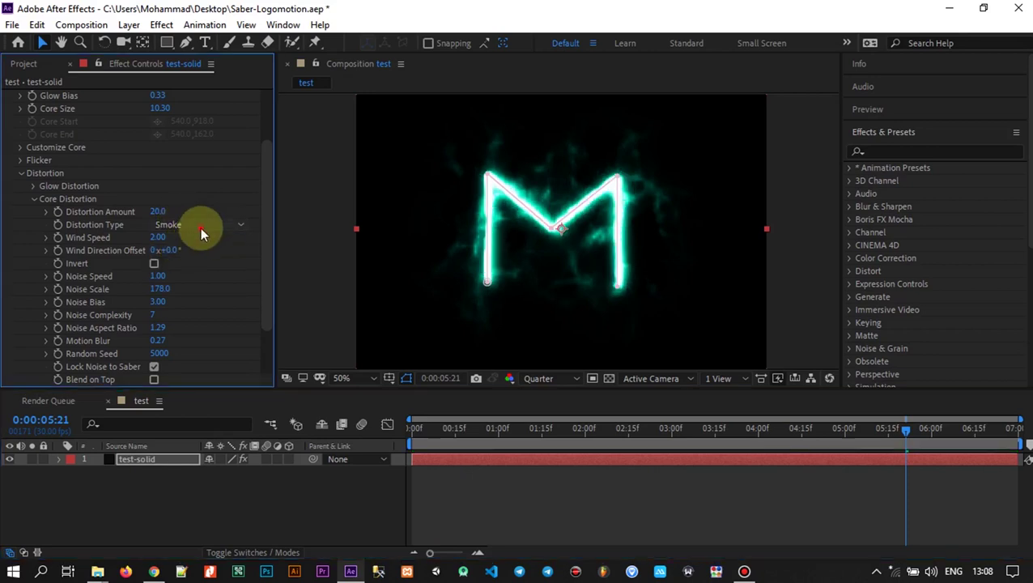
click(200, 226)
click(193, 277)
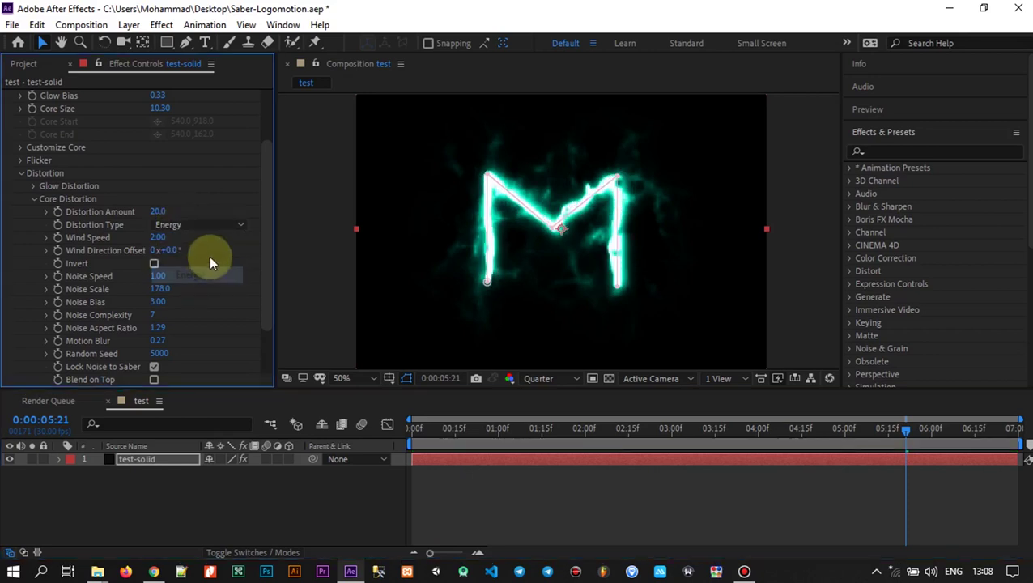
click(414, 419)
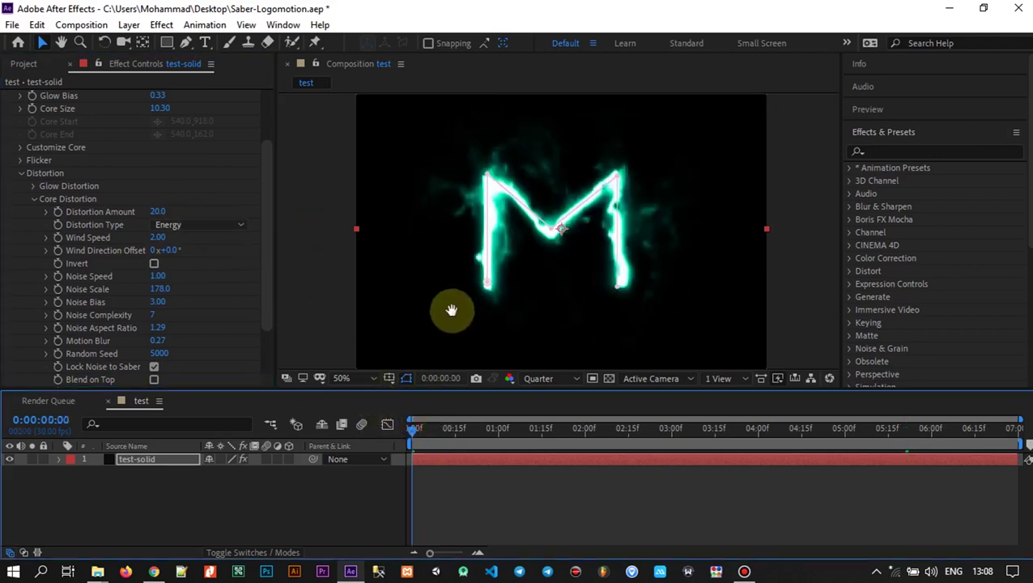
key(space)
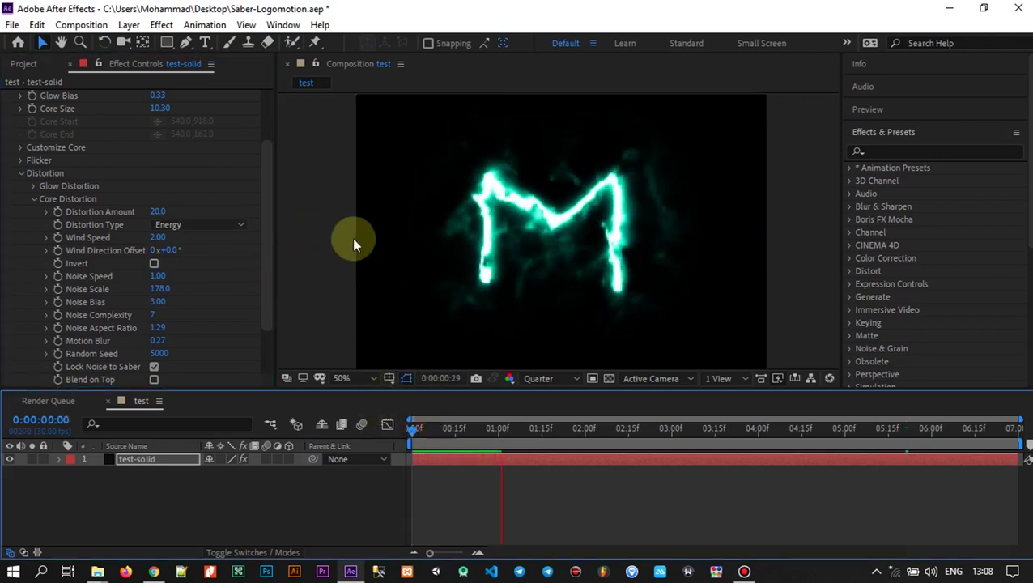
key(space)
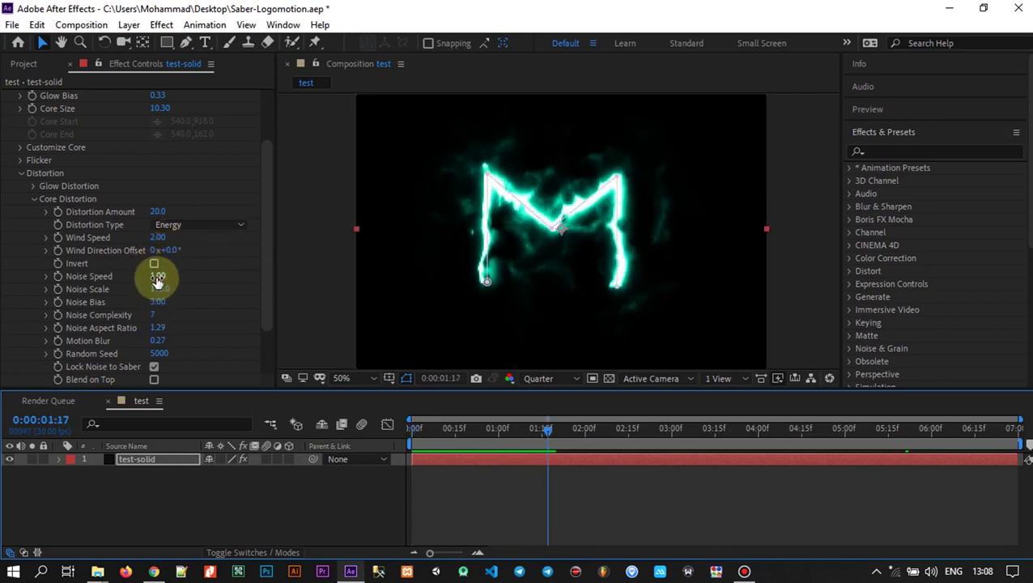
Raise core Noise Speed to 2.67 and lower Noise Scale to 143 while previewing
click(159, 277)
drag(160, 277, 273, 272)
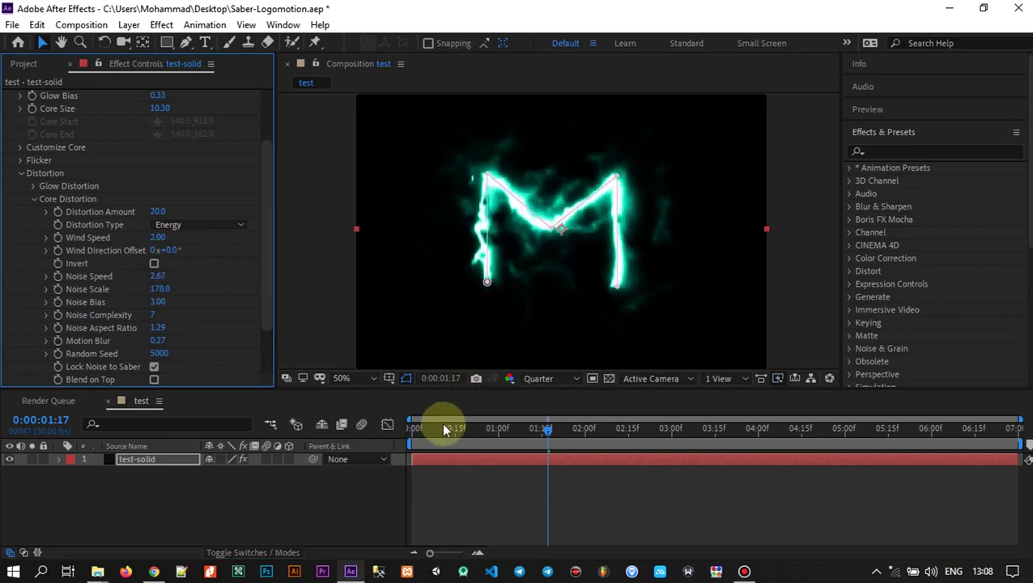
drag(427, 428, 390, 429)
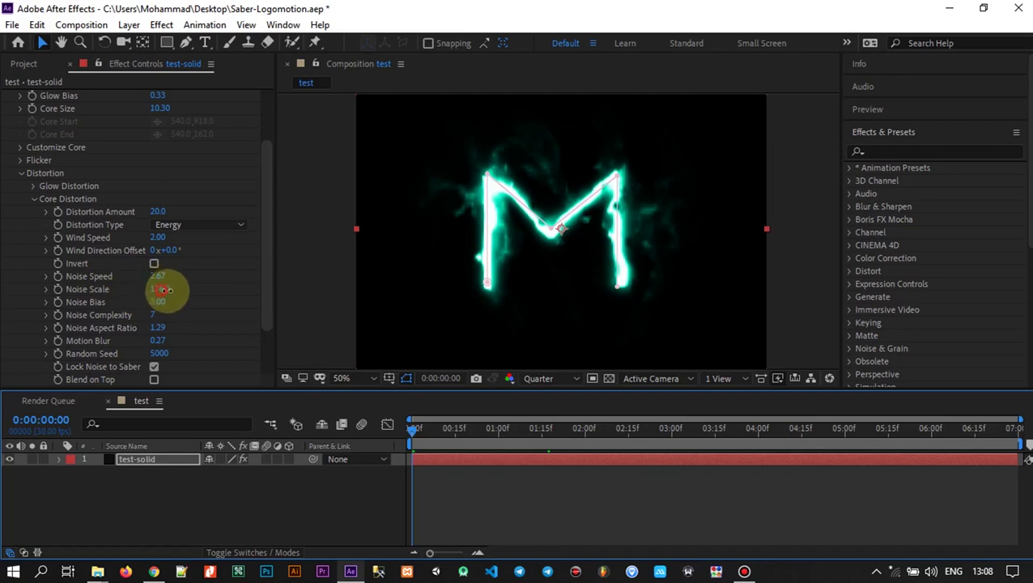
mouse_move(161, 288)
mouse_down()
mouse_move(186, 290)
mouse_move(136, 288)
mouse_up()
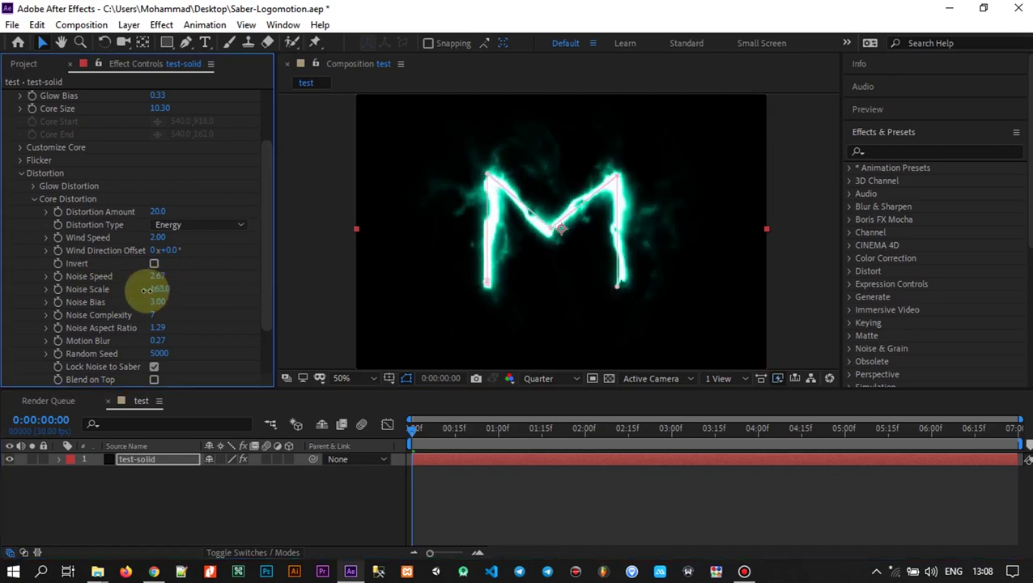
key(space)
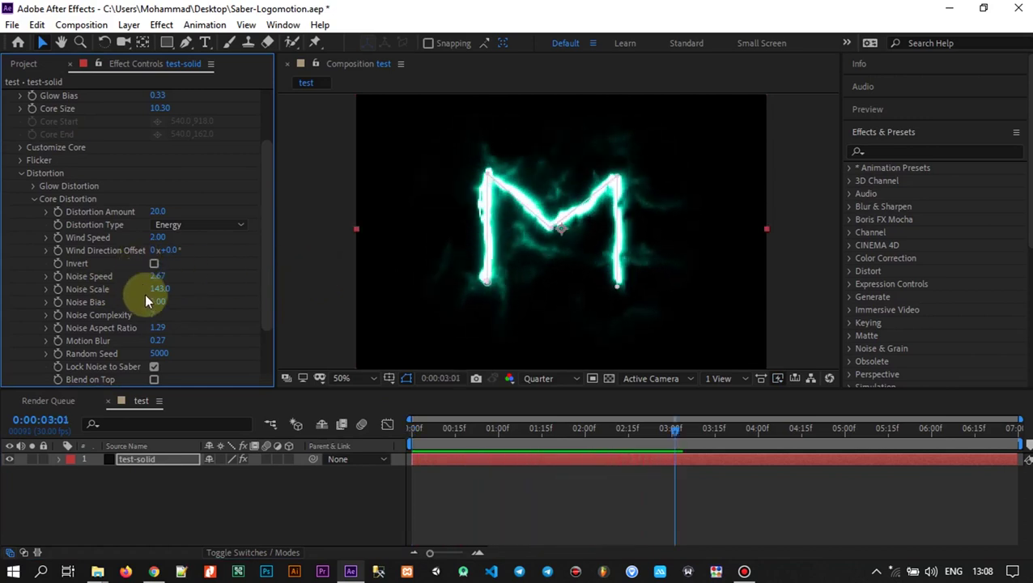
drag(158, 289, 167, 324)
Play the animation preview with the Smoke core distortion
key(space)
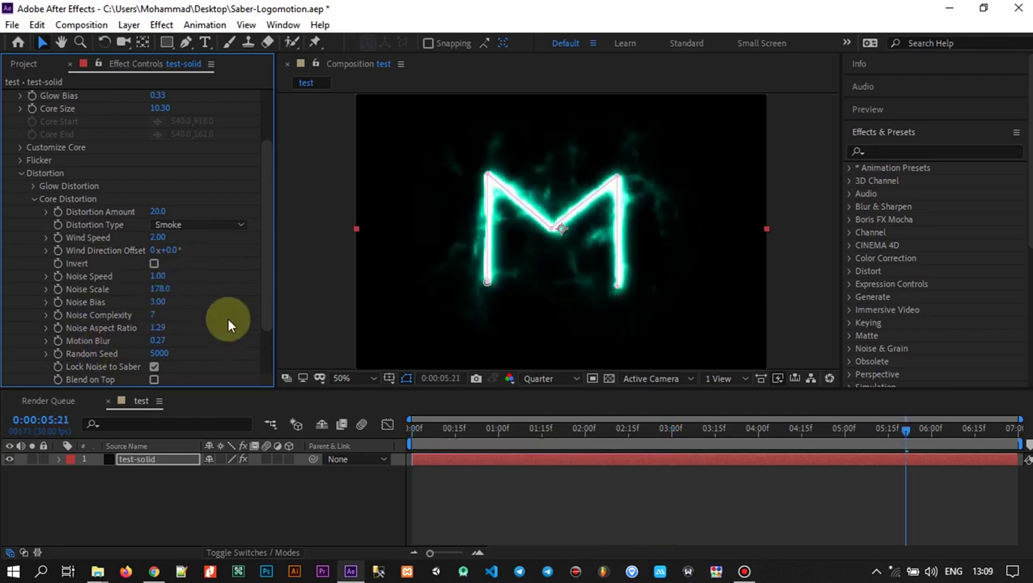
scroll(216, 281, down, 2)
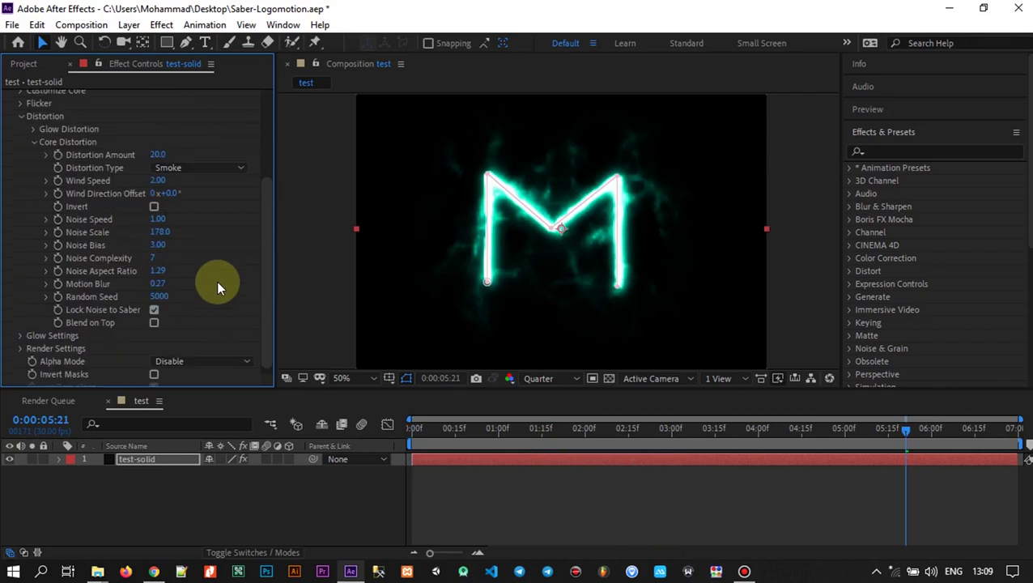
scroll(61, 259, up, 4)
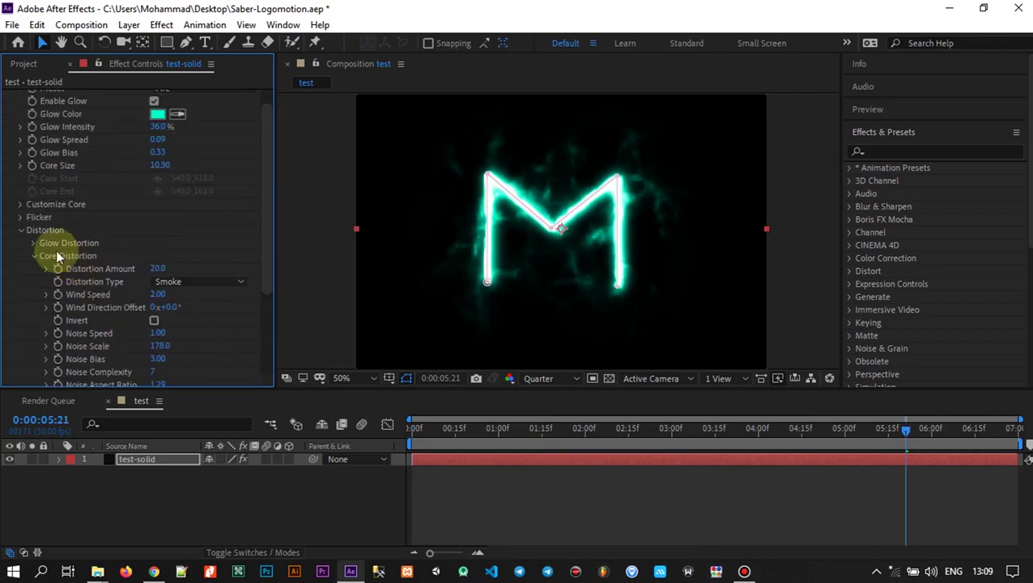
scroll(81, 291, down, 2)
Review, then collapse Glow Distortion, Core Distortion, Distortion and Glow Settings in Effect Controls
click(34, 186)
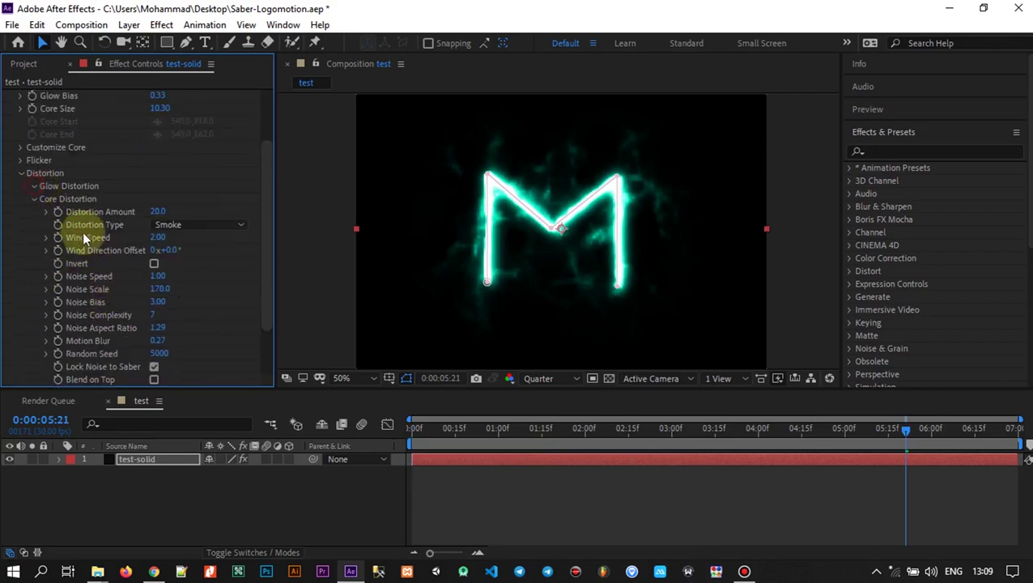
scroll(89, 219, down, 2)
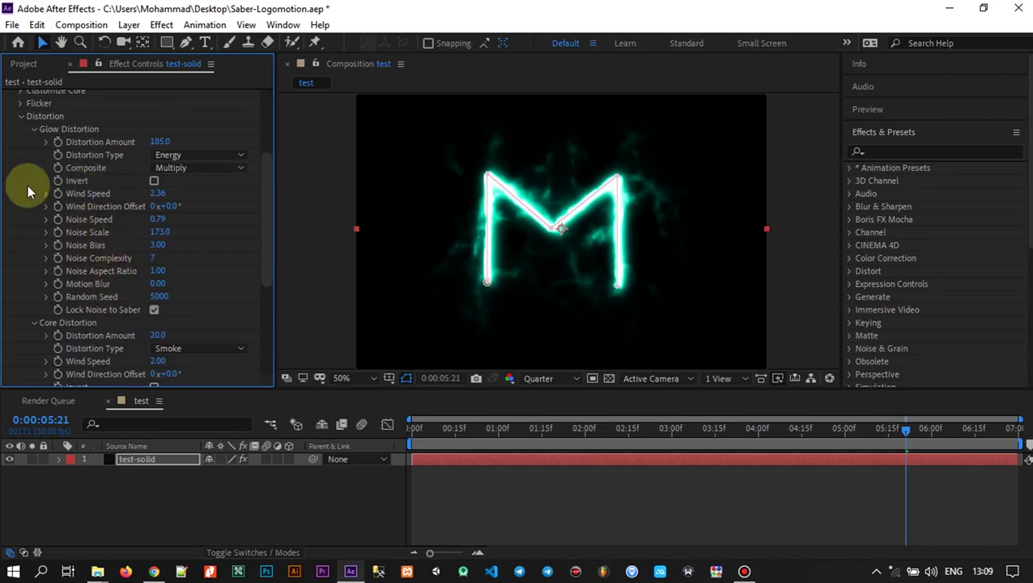
click(33, 130)
click(33, 143)
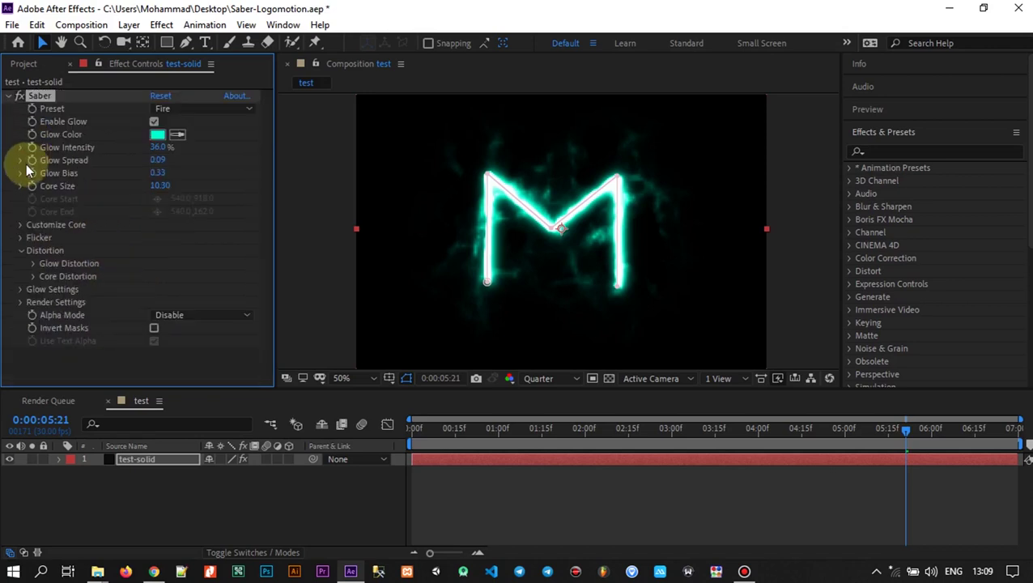
click(21, 250)
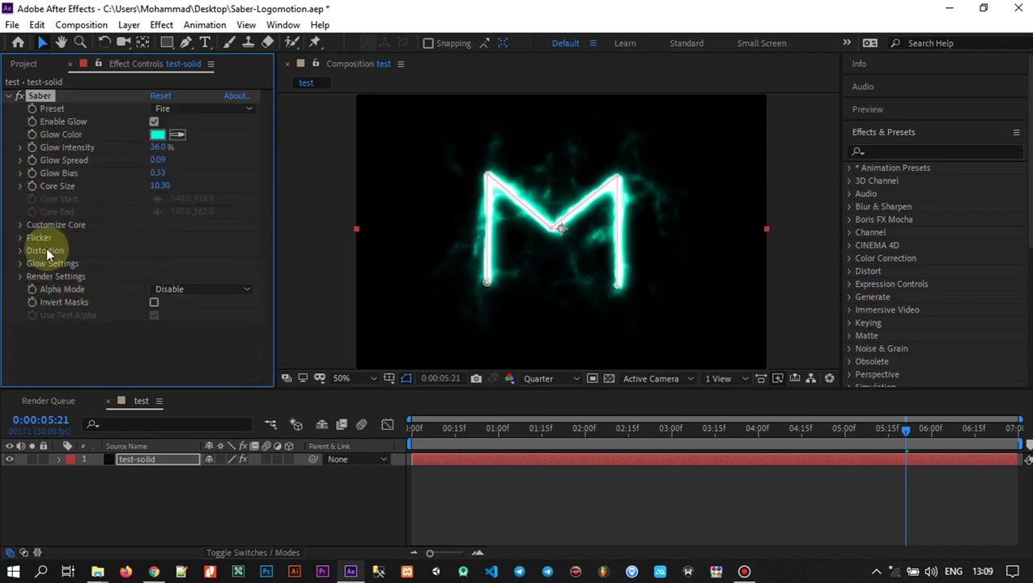
click(25, 263)
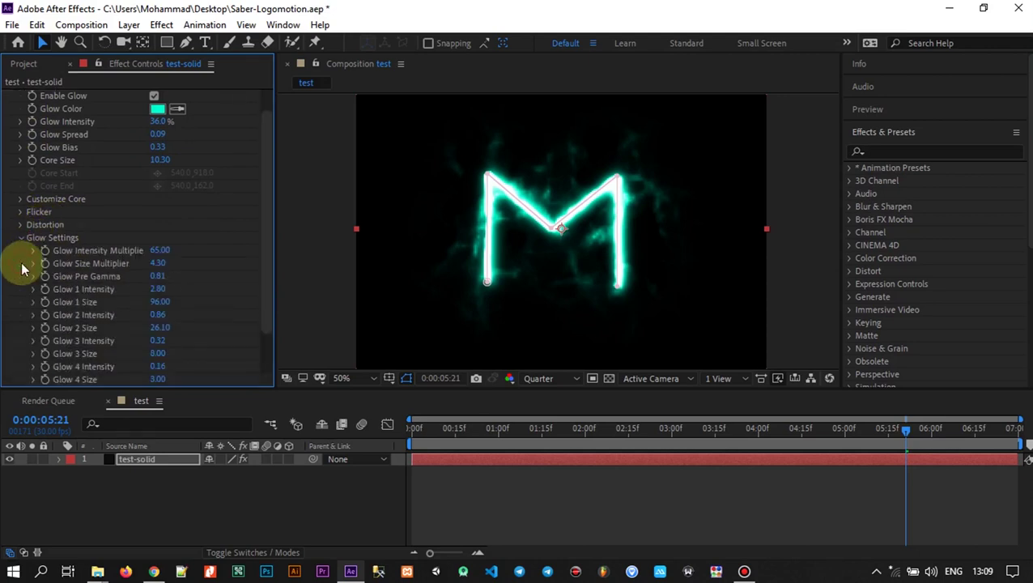
click(23, 256)
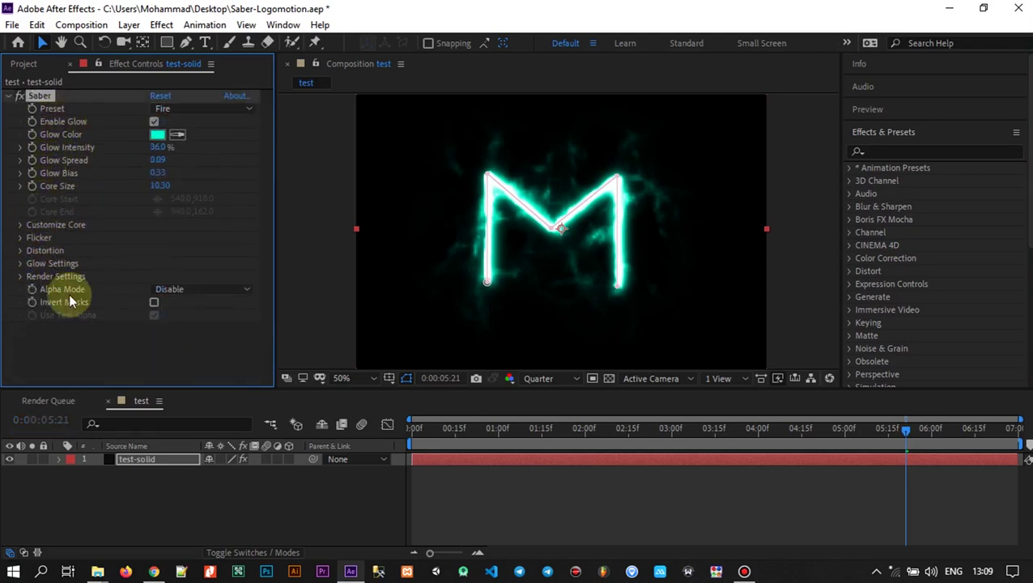